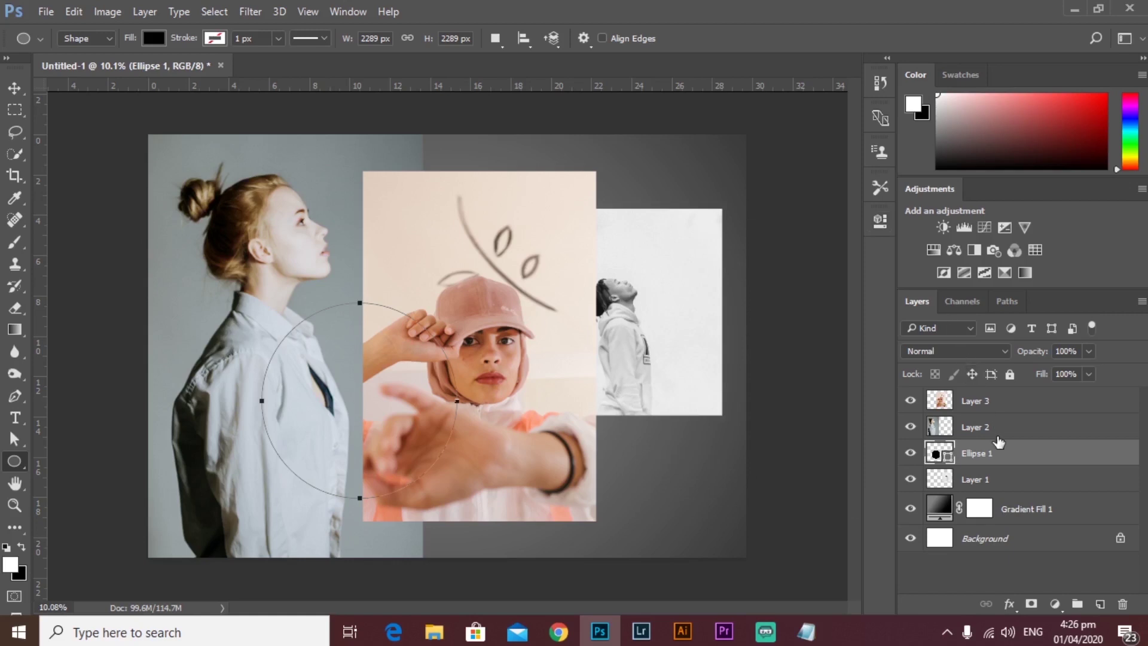
# Step: Bring the Ellipse 1 layer above Layer 3 and place the black circle over the torso of the woman in the shirt
pyautogui.moveTo(998, 442); pyautogui.dragTo(996, 397)
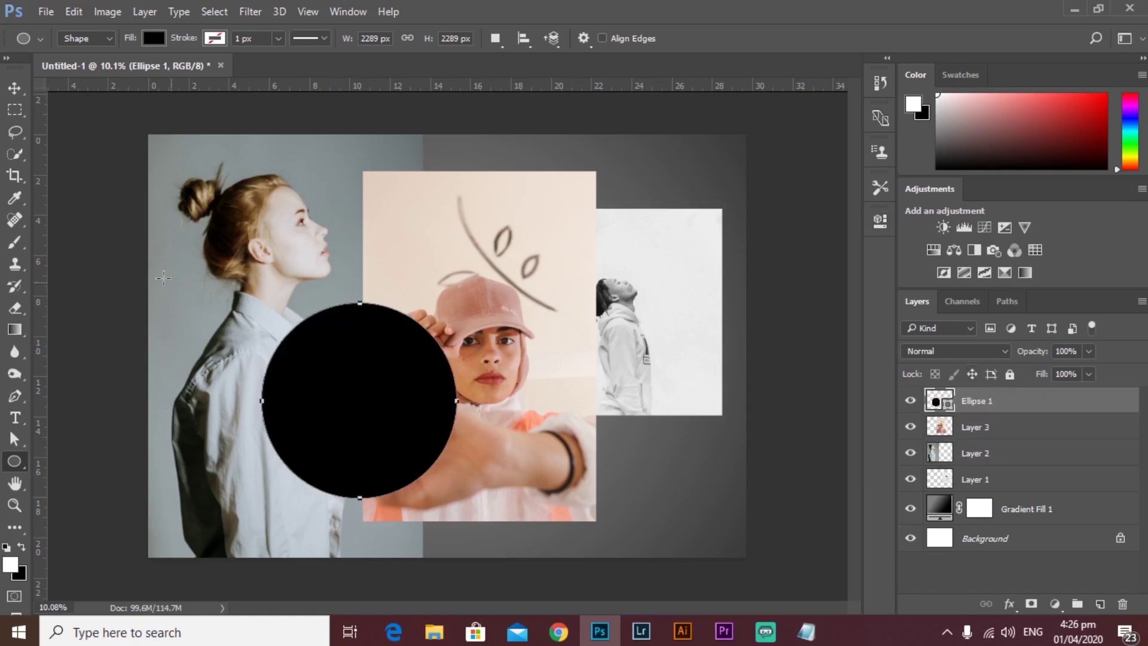
pyautogui.press('v')
pyautogui.moveTo(405, 366); pyautogui.dragTo(333, 300)
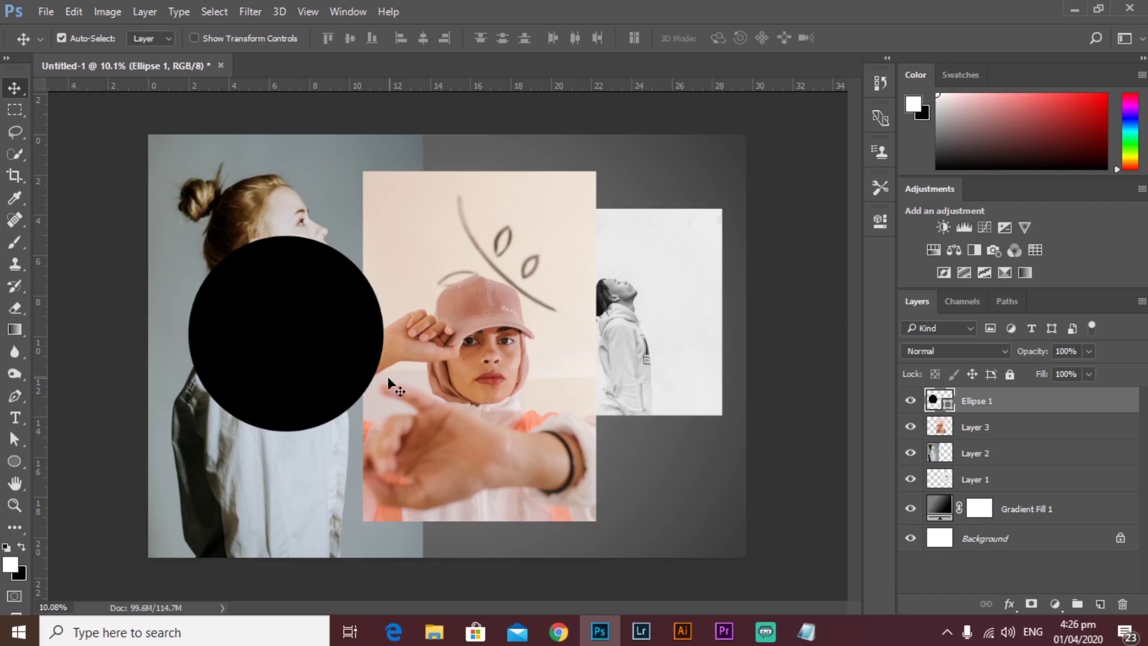
# Step: Raise Layer 2 above Layer 3 and shift its portrait photo slightly right and down, keeping the black circle over the torso
pyautogui.click(278, 175)
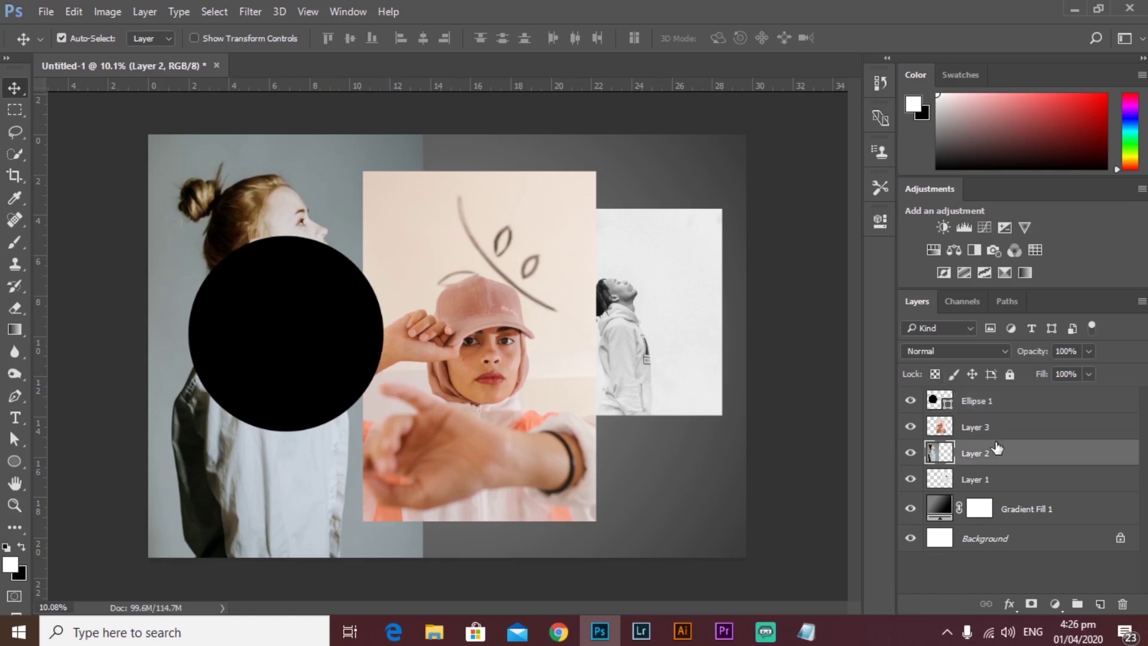
pyautogui.moveTo(1009, 460); pyautogui.dragTo(999, 427)
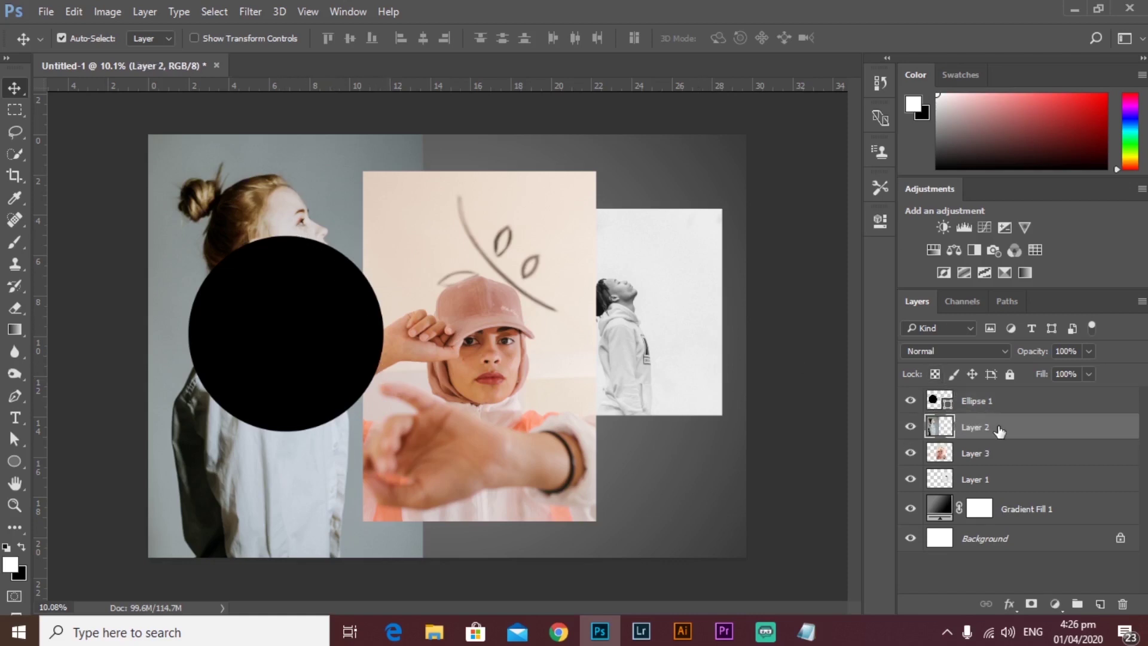
pyautogui.moveTo(342, 344); pyautogui.dragTo(310, 344)
pyautogui.click(1005, 431)
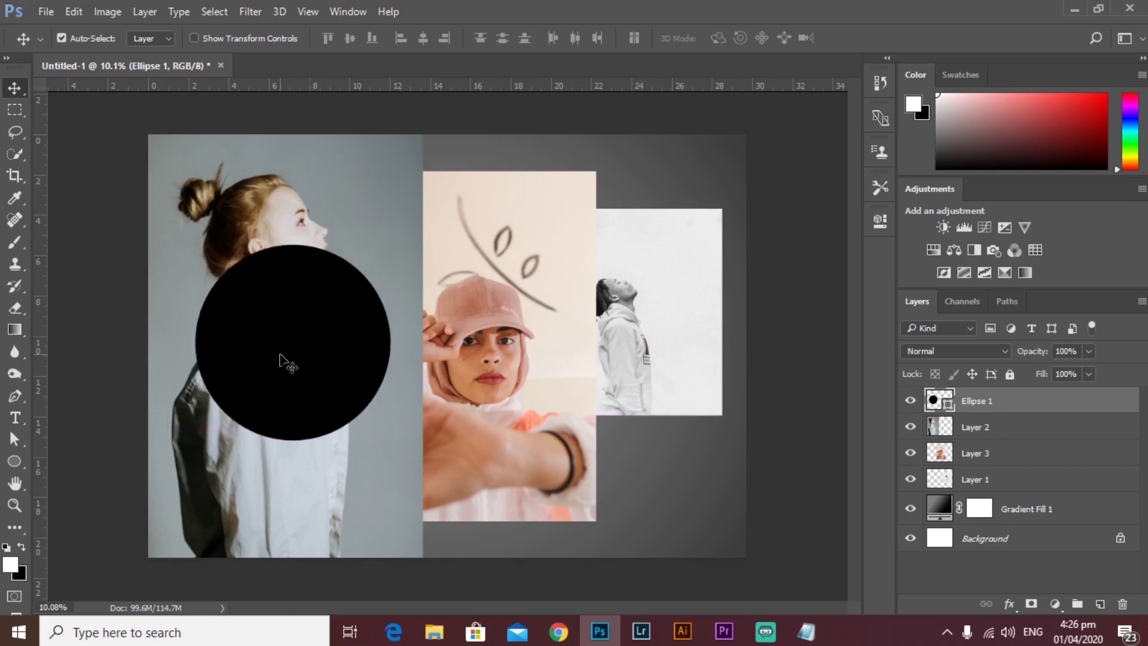
pyautogui.click(301, 210)
pyautogui.moveTo(301, 210)
pyautogui.mouseDown()
pyautogui.moveTo(343, 202)
pyautogui.moveTo(307, 209)
pyautogui.mouseUp()
pyautogui.click(342, 337)
pyautogui.moveTo(342, 336); pyautogui.dragTo(316, 341)
pyautogui.click(363, 249)
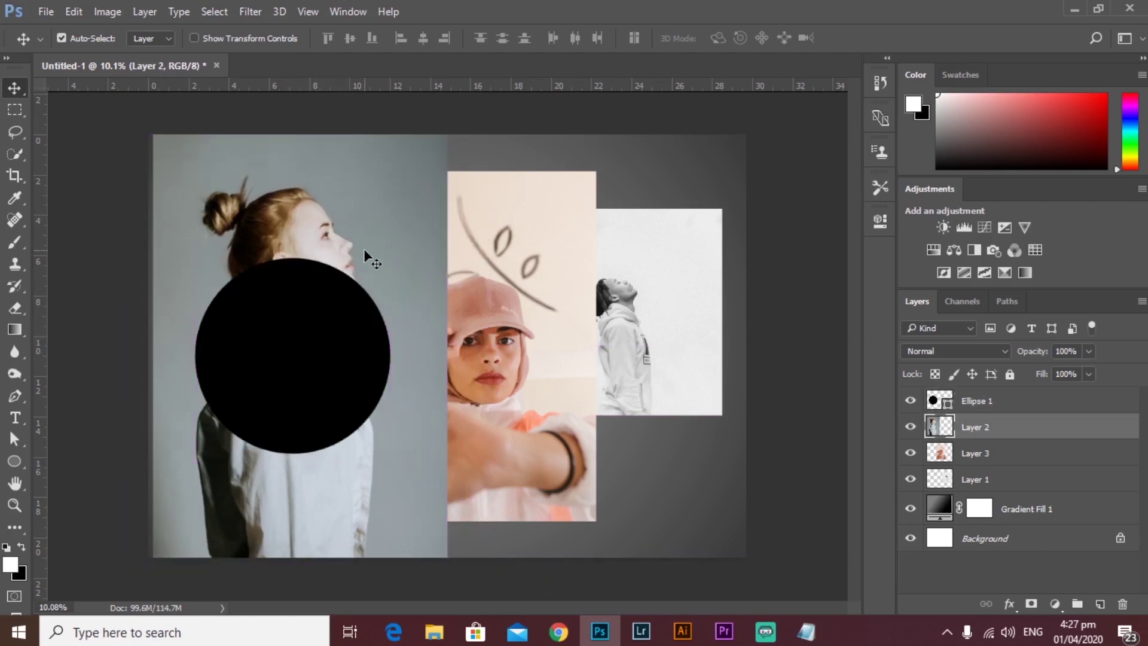
# Step: Stack Layer 2 directly above Ellipse 1 and clip the photo to the circle with a clipping mask
pyautogui.moveTo(1061, 432); pyautogui.dragTo(1036, 409)
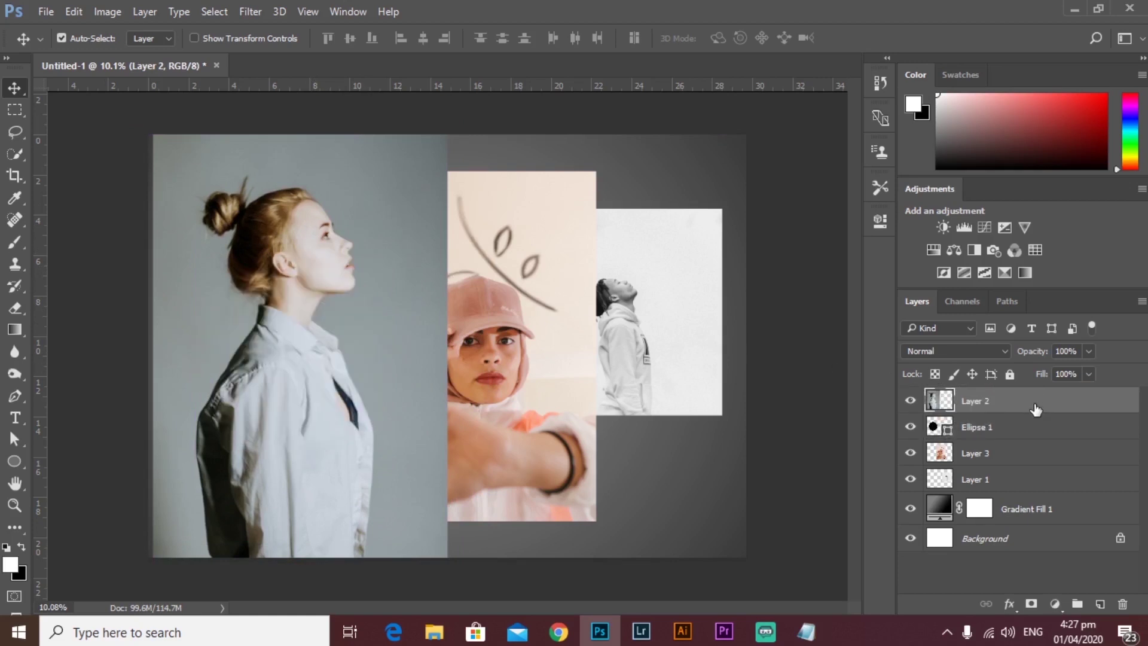
pyautogui.rightClick(1074, 408)
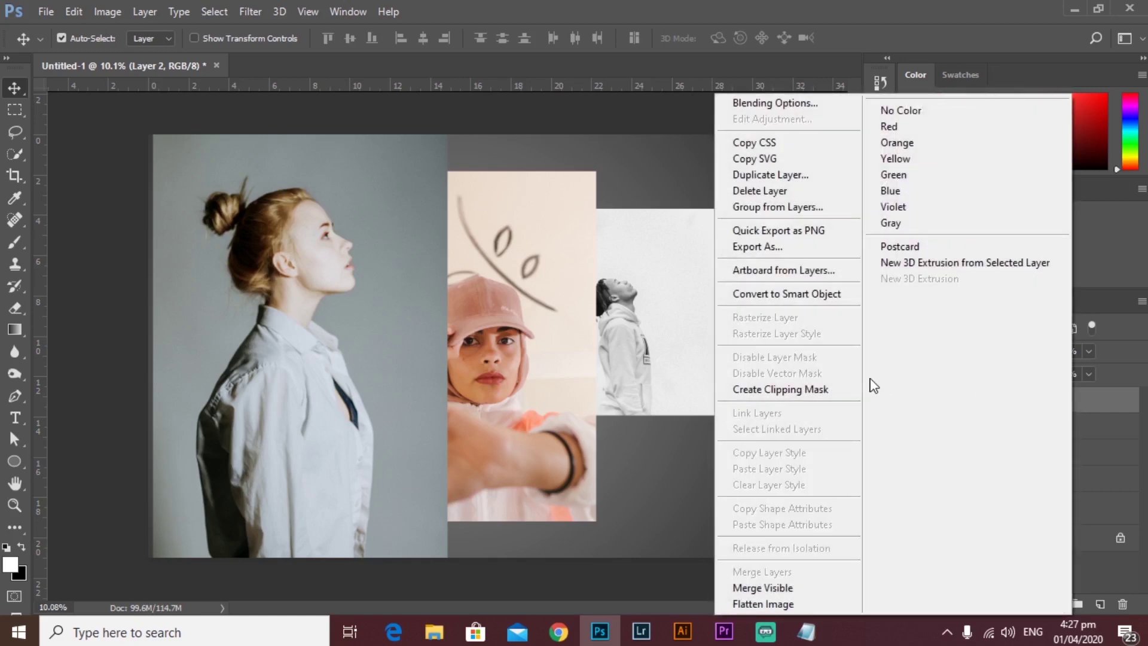
pyautogui.click(747, 389)
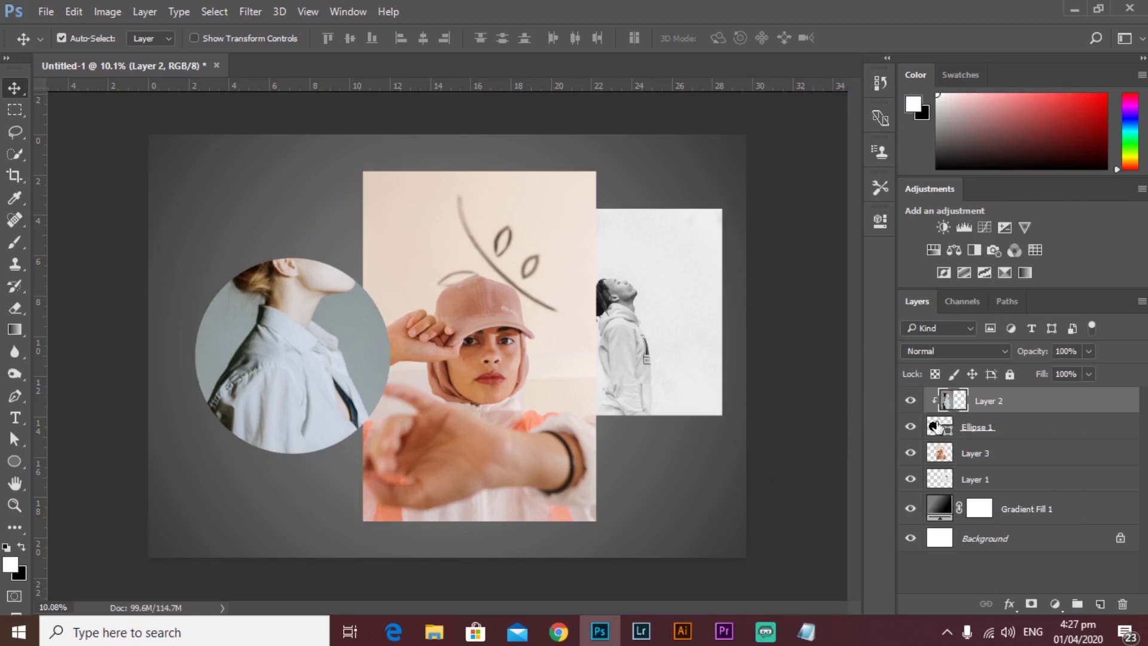
# Step: Move the clipped Layer 2 photo down inside the circle to frame the woman's head
pyautogui.click(937, 428)
pyautogui.click(957, 409)
pyautogui.click(938, 427)
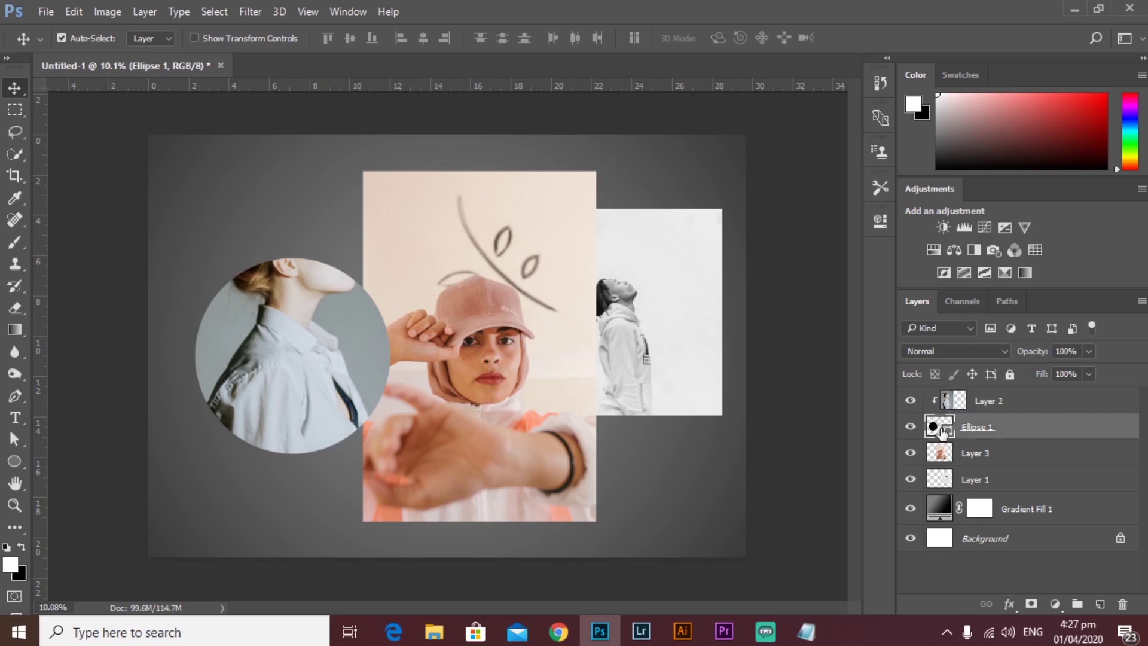
pyautogui.click(958, 405)
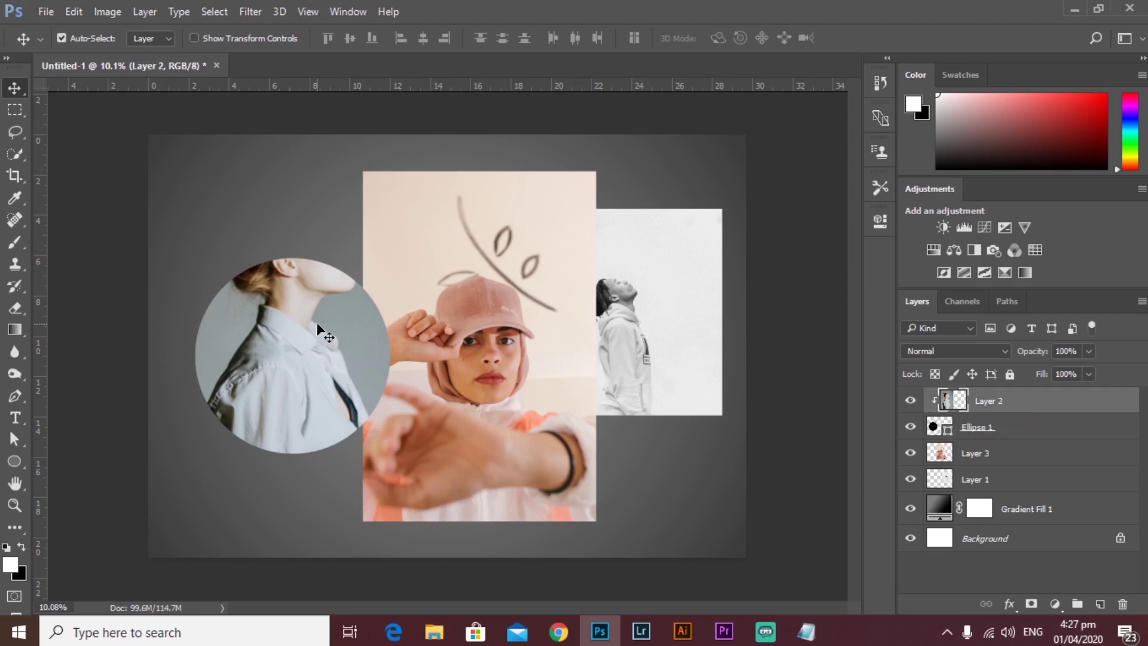
pyautogui.moveTo(316, 323); pyautogui.dragTo(332, 369)
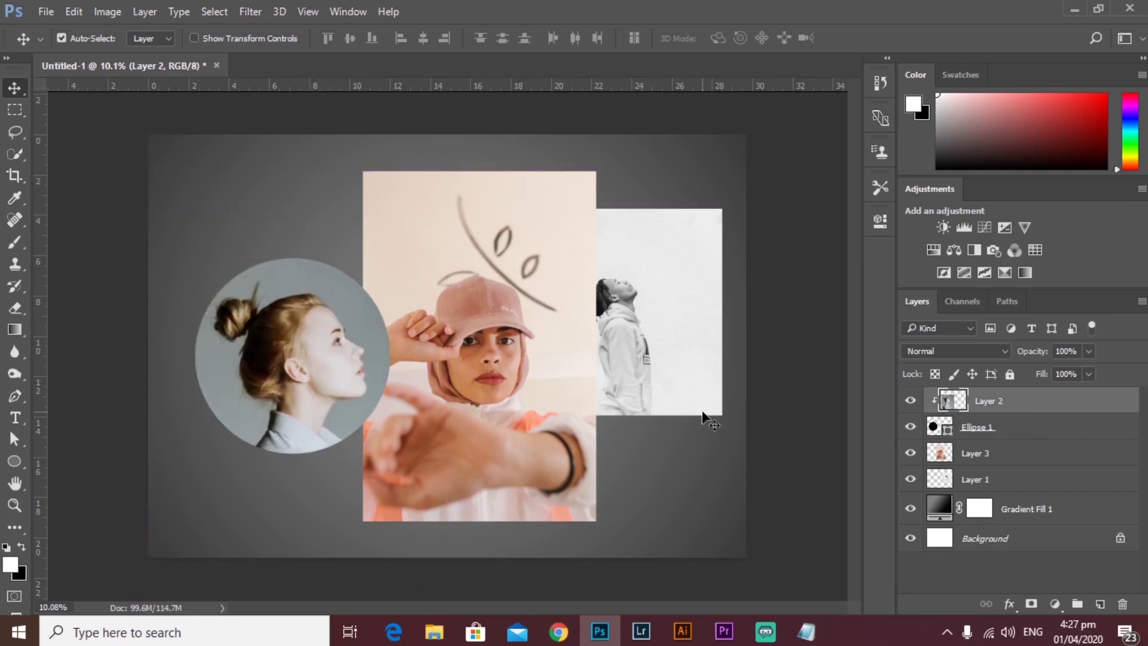
pyautogui.click(1010, 425)
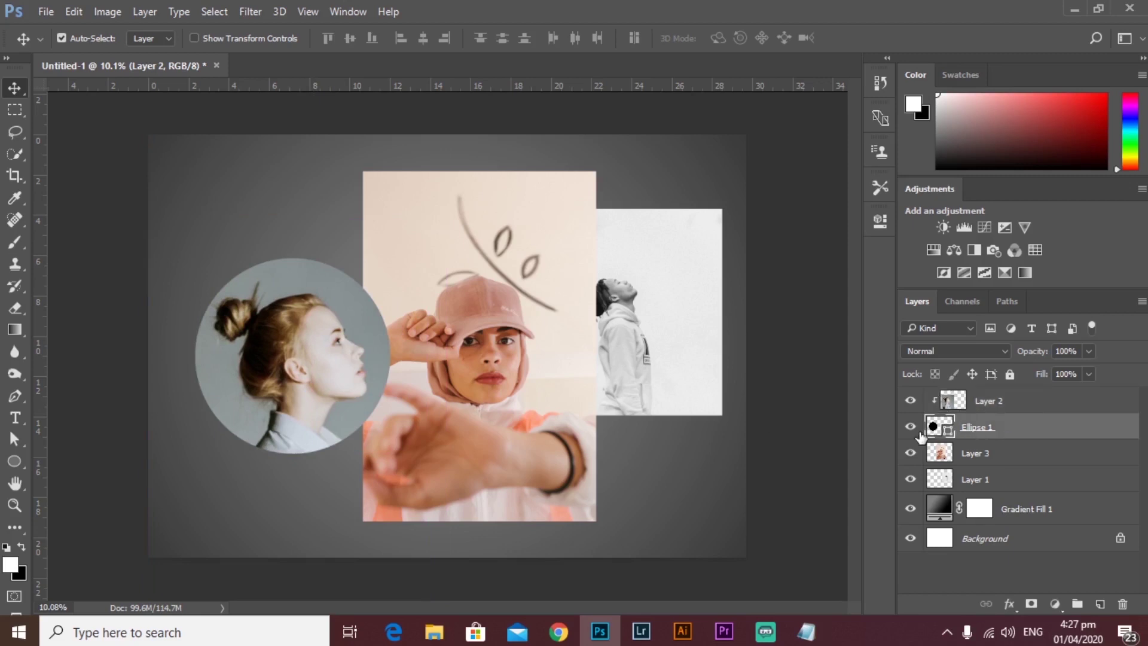
pyautogui.click(995, 406)
pyautogui.hotkey('ctrl', 't')
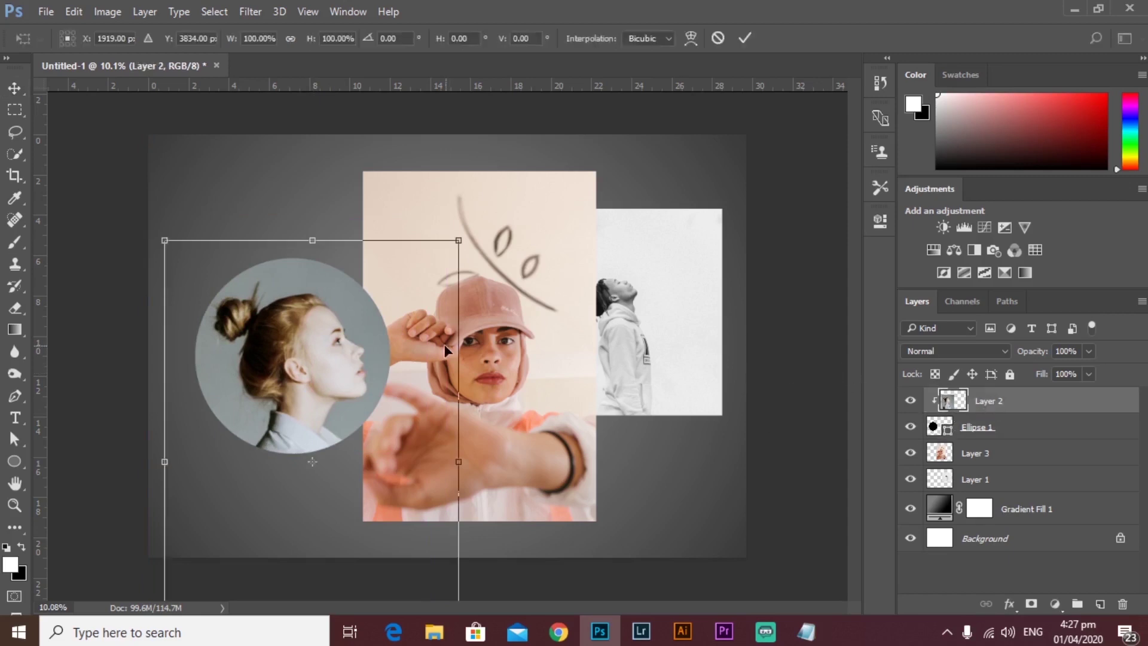
pyautogui.moveTo(395, 326); pyautogui.dragTo(385, 286)
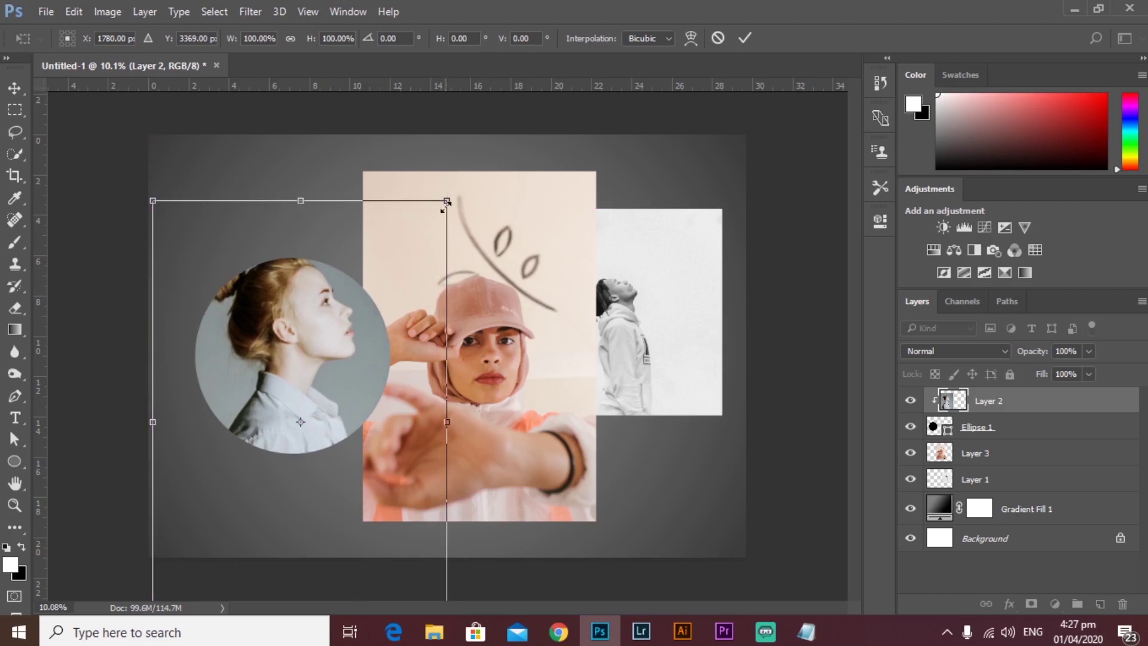
pyautogui.moveTo(446, 200); pyautogui.dragTo(384, 297)
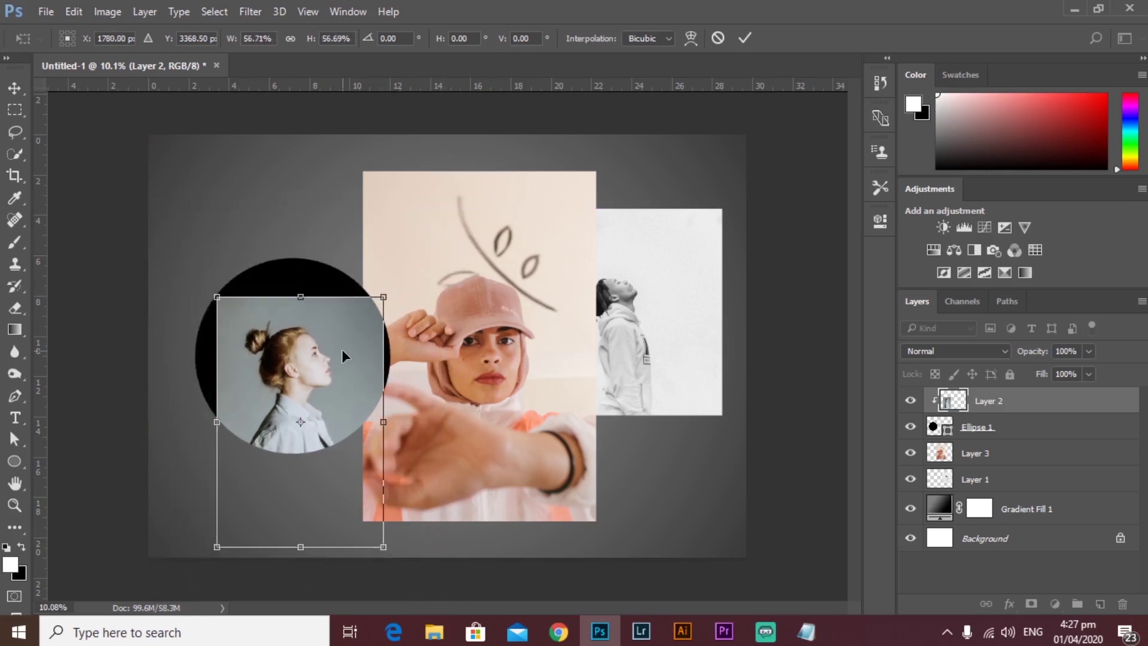
pyautogui.hotkey('ctrl', 'z')
pyautogui.click(718, 38)
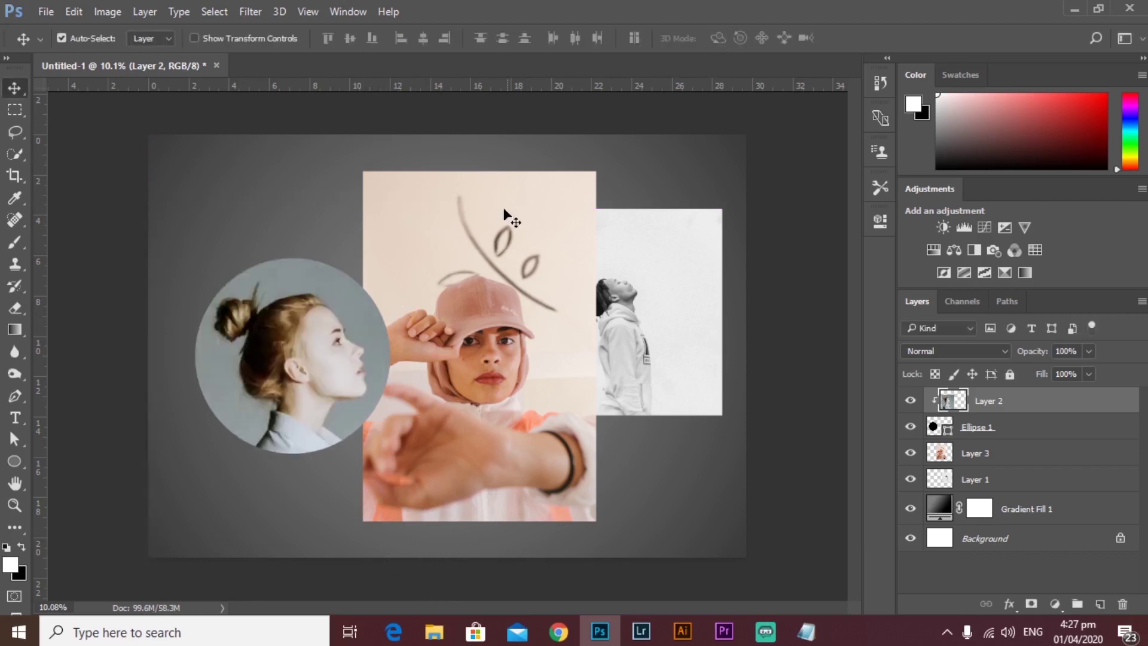
# Step: Scale the Layer 2 photo proportionally to about 69.2% and position it to fill the circle with head and shoulders framed
pyautogui.hotkey('ctrl', 't')
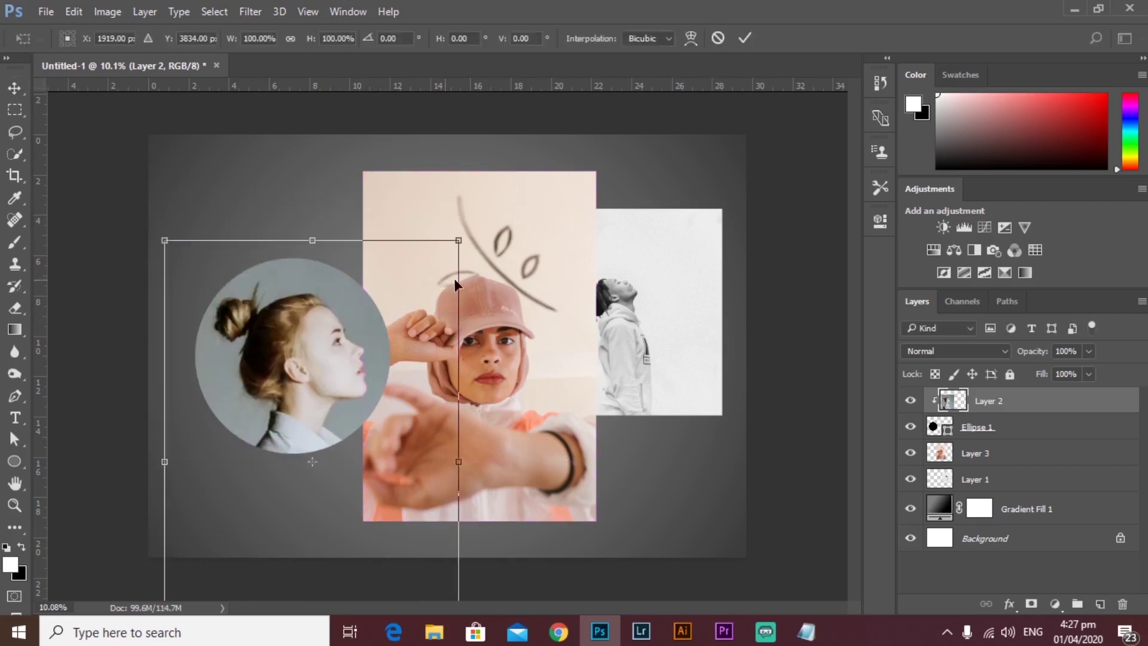
pyautogui.moveTo(457, 241); pyautogui.dragTo(395, 346)
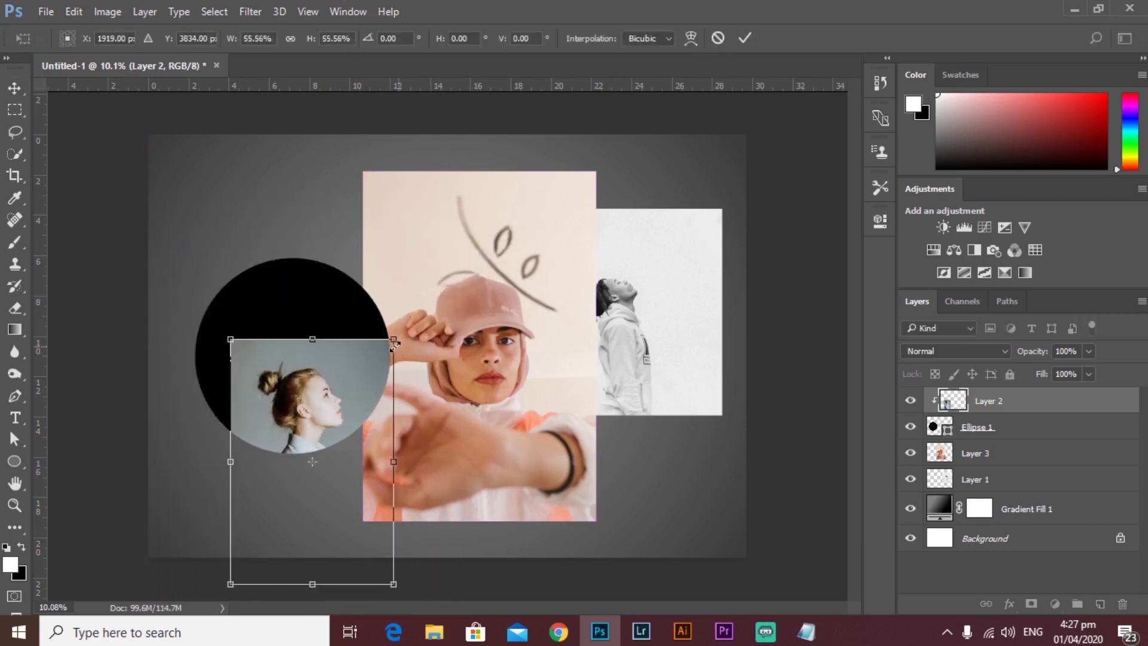
pyautogui.moveTo(364, 387); pyautogui.dragTo(339, 295)
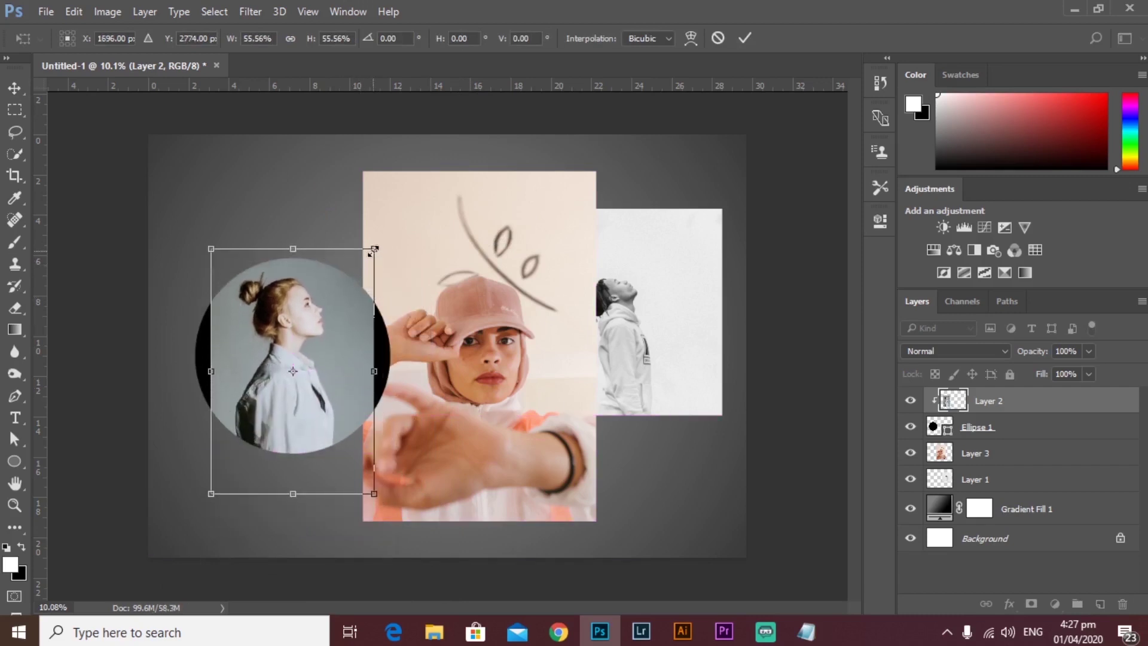
pyautogui.moveTo(377, 244); pyautogui.dragTo(404, 226)
pyautogui.moveTo(356, 289); pyautogui.dragTo(355, 324)
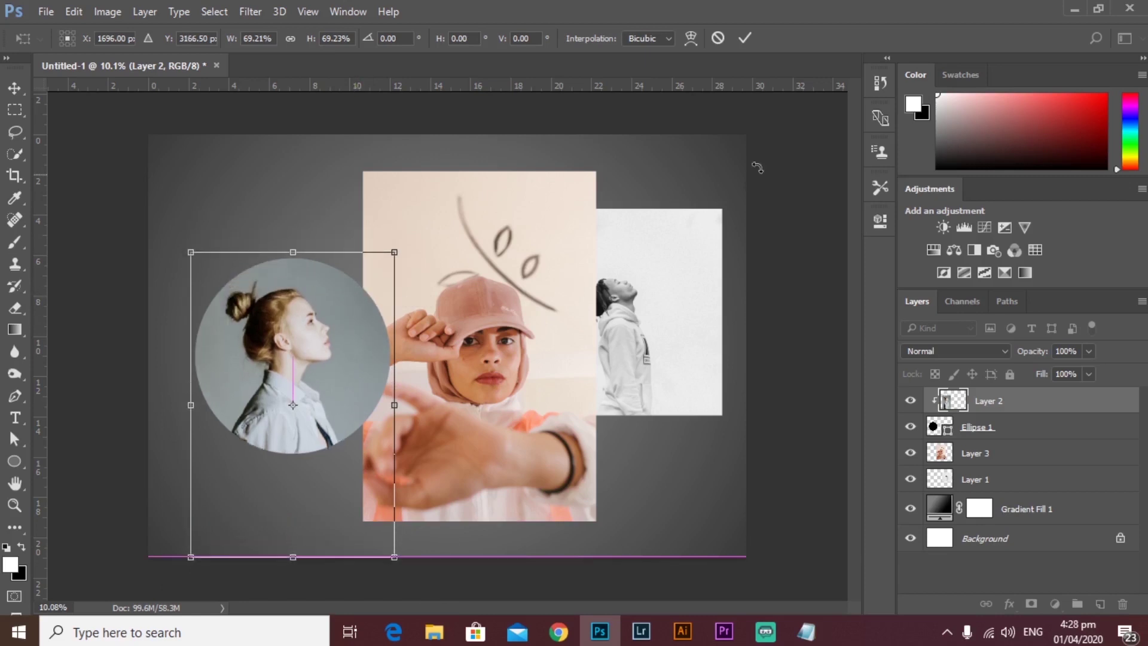
pyautogui.click(743, 37)
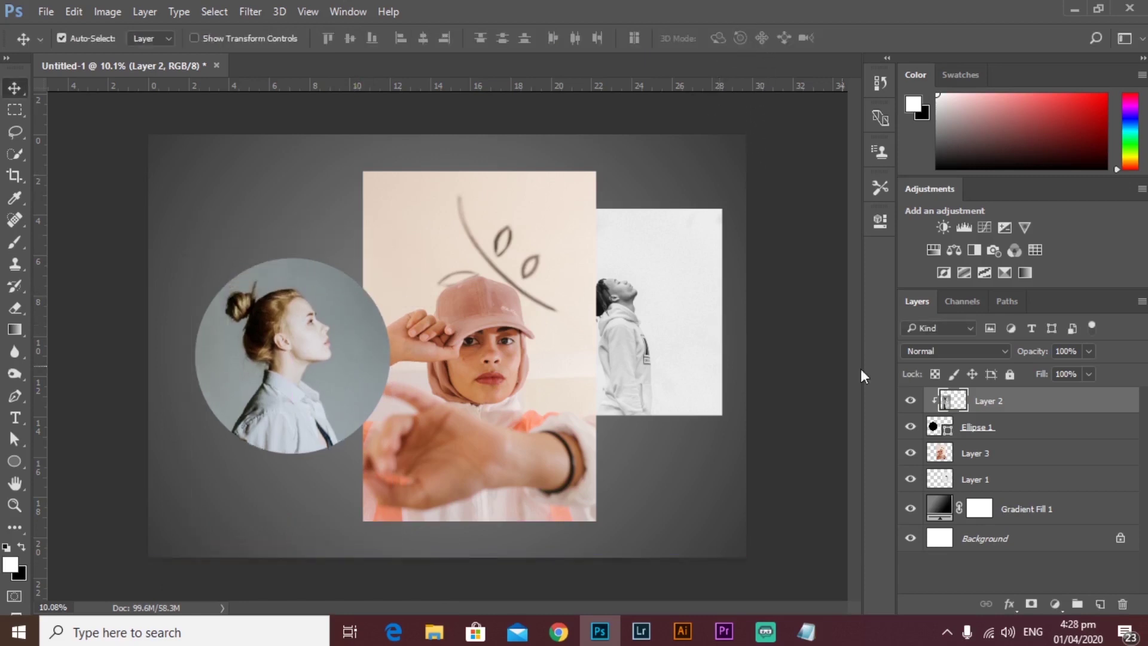
# Step: Duplicate the Ellipse 1 circle, bring the original to the top of the layer stack and place it over the middle portrait
pyautogui.click(1091, 438)
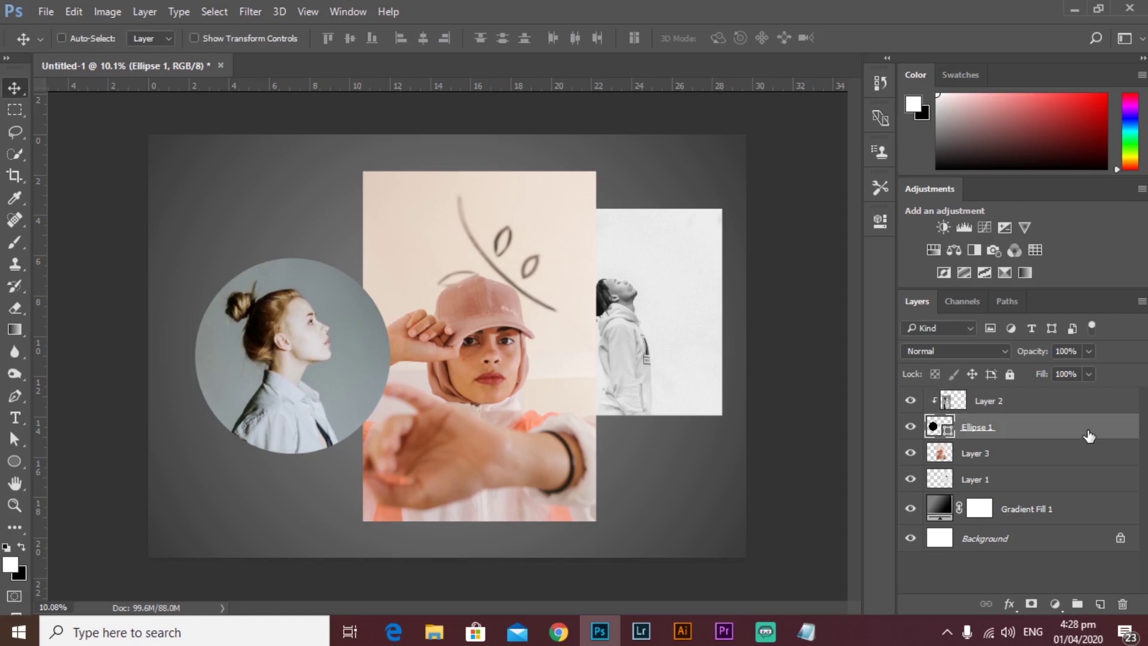
pyautogui.hotkey('ctrl', 'j')
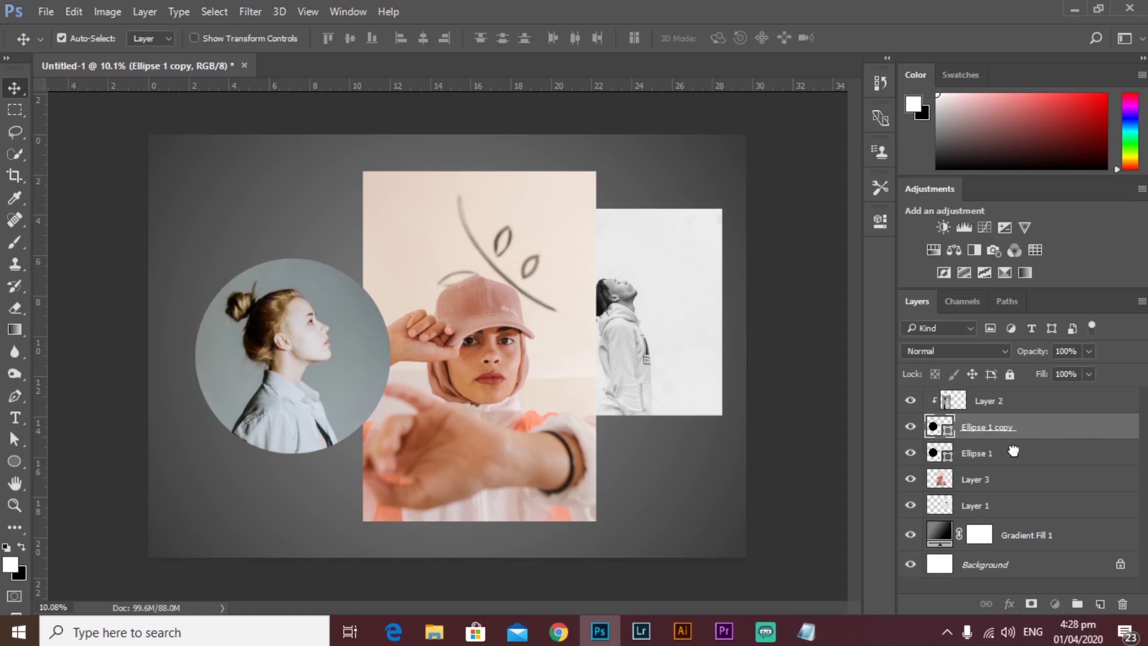
pyautogui.click(1014, 453)
pyautogui.moveTo(1015, 456); pyautogui.dragTo(1014, 420)
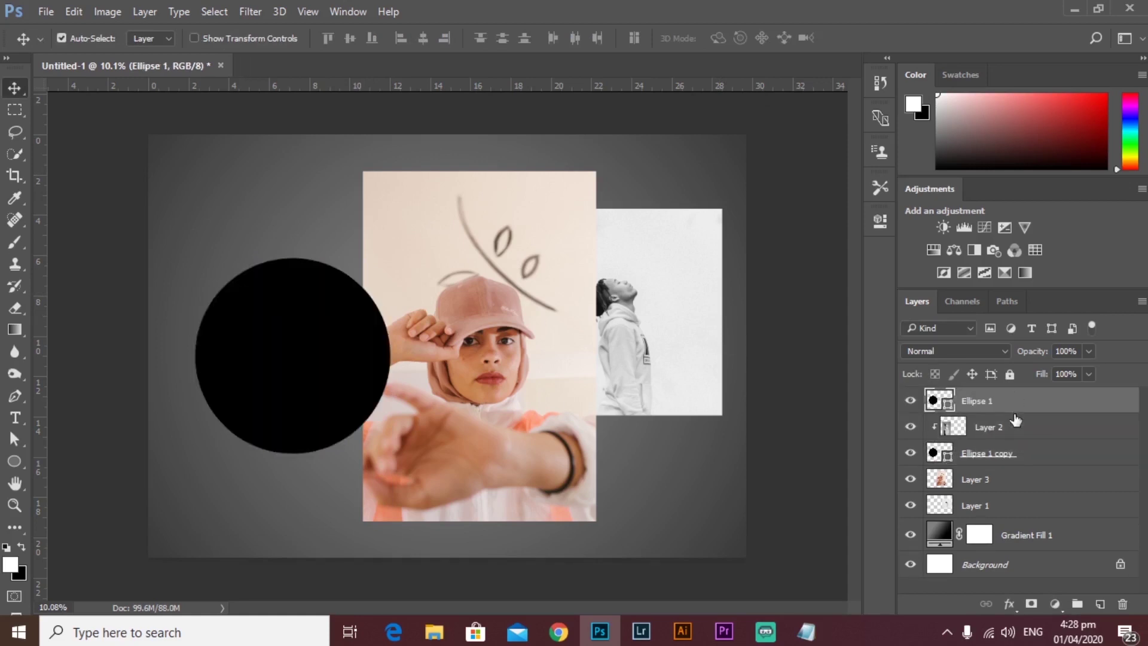
pyautogui.moveTo(312, 358); pyautogui.dragTo(525, 358)
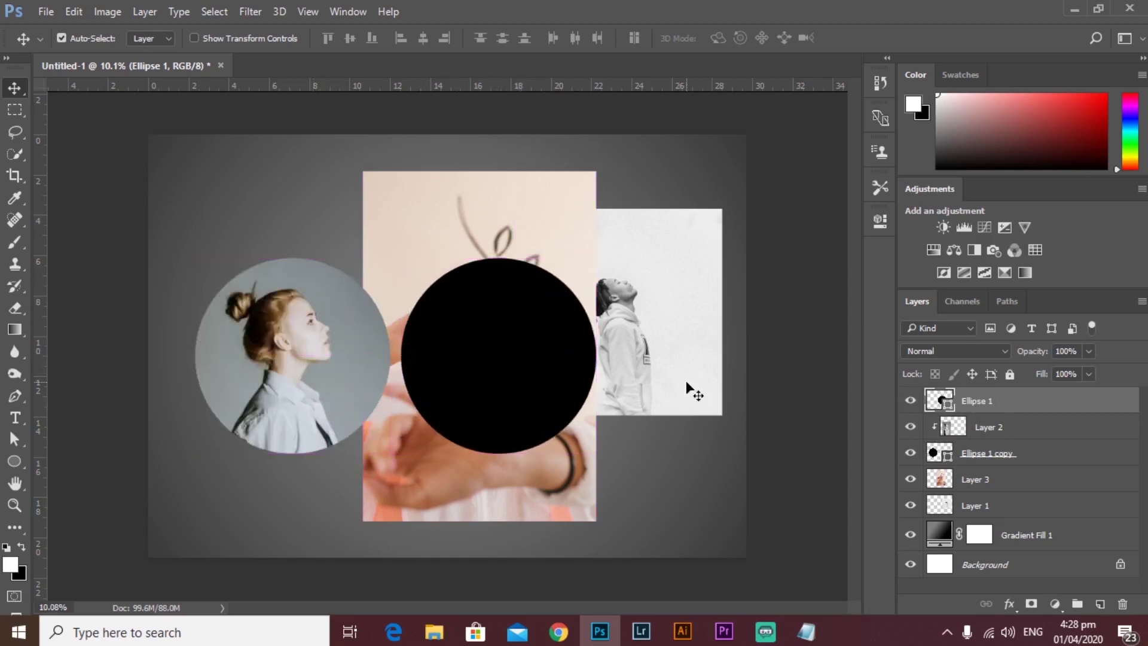
# Step: Stack Layer 3 directly above Ellipse 1 and clip the pink-cap portrait to the second circle
pyautogui.click(537, 231)
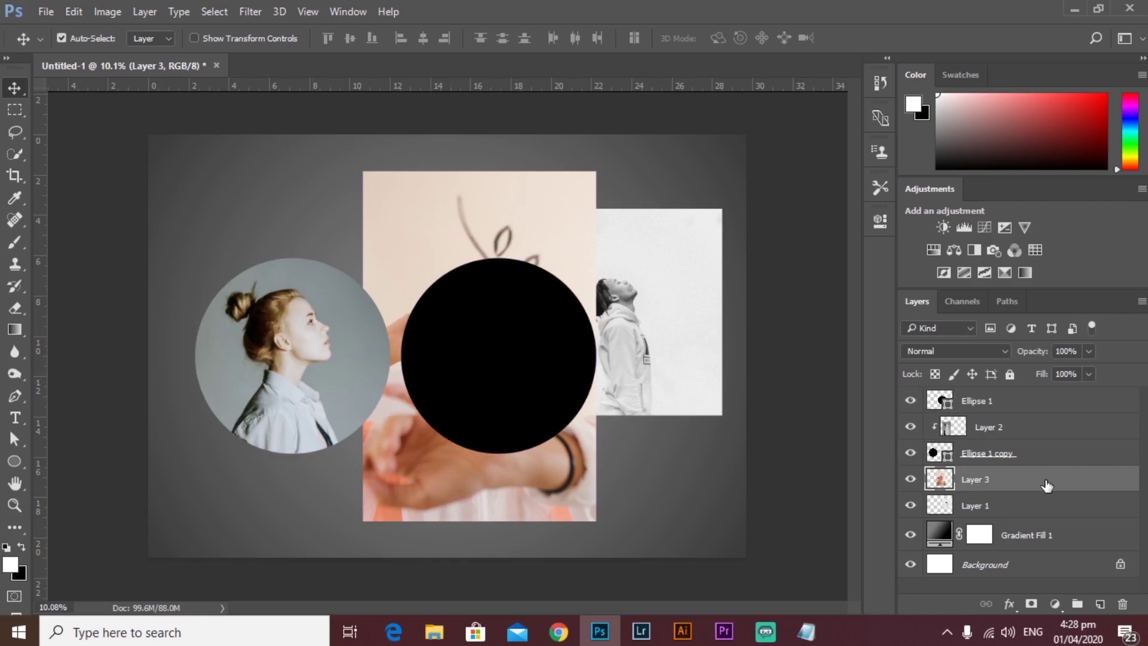
pyautogui.moveTo(1046, 485); pyautogui.dragTo(1020, 399)
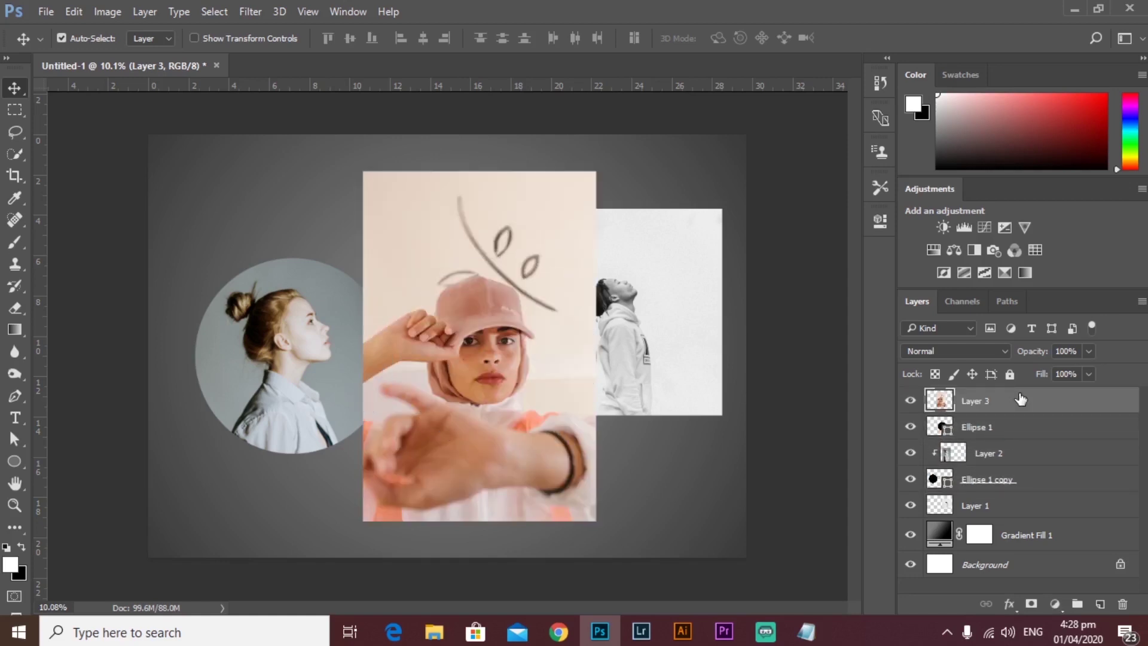
pyautogui.rightClick(1085, 401)
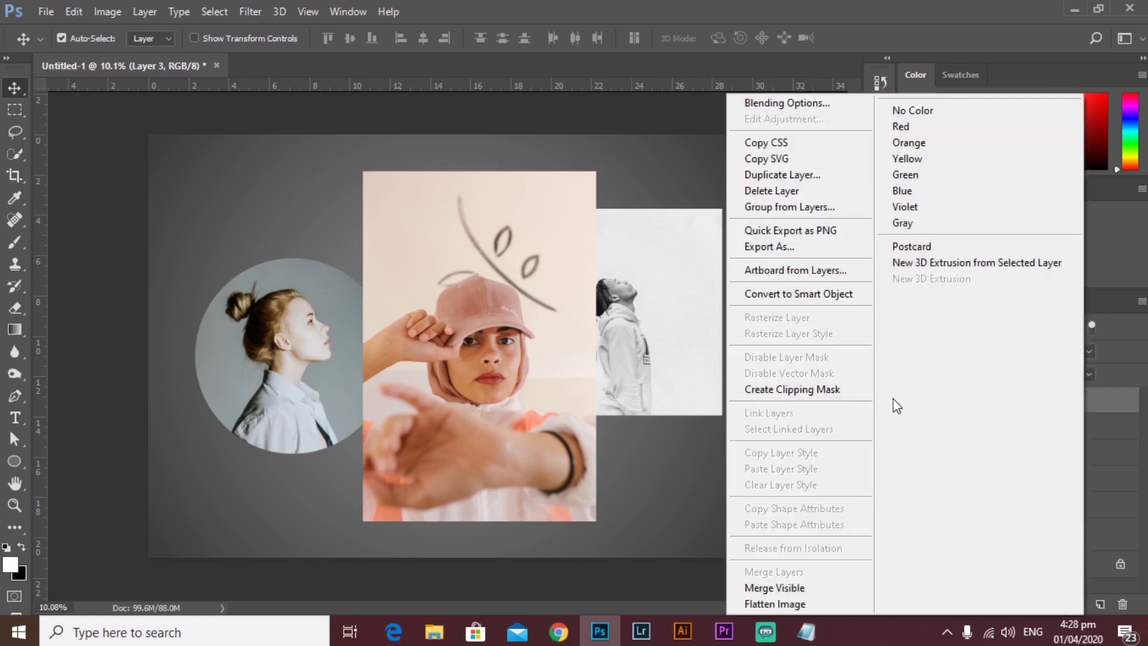
pyautogui.click(790, 390)
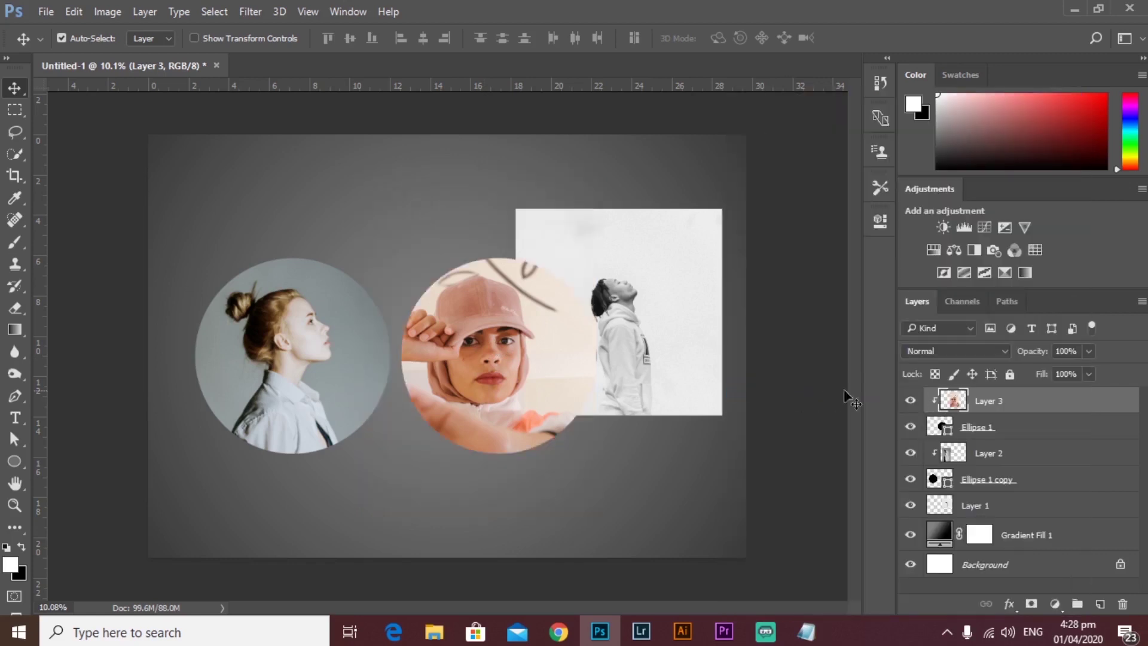
# Step: Scale the Layer 3 photo proportionally to about 91.2% and shift it right and slightly up to center the face in the circle
pyautogui.hotkey('ctrl', 't')
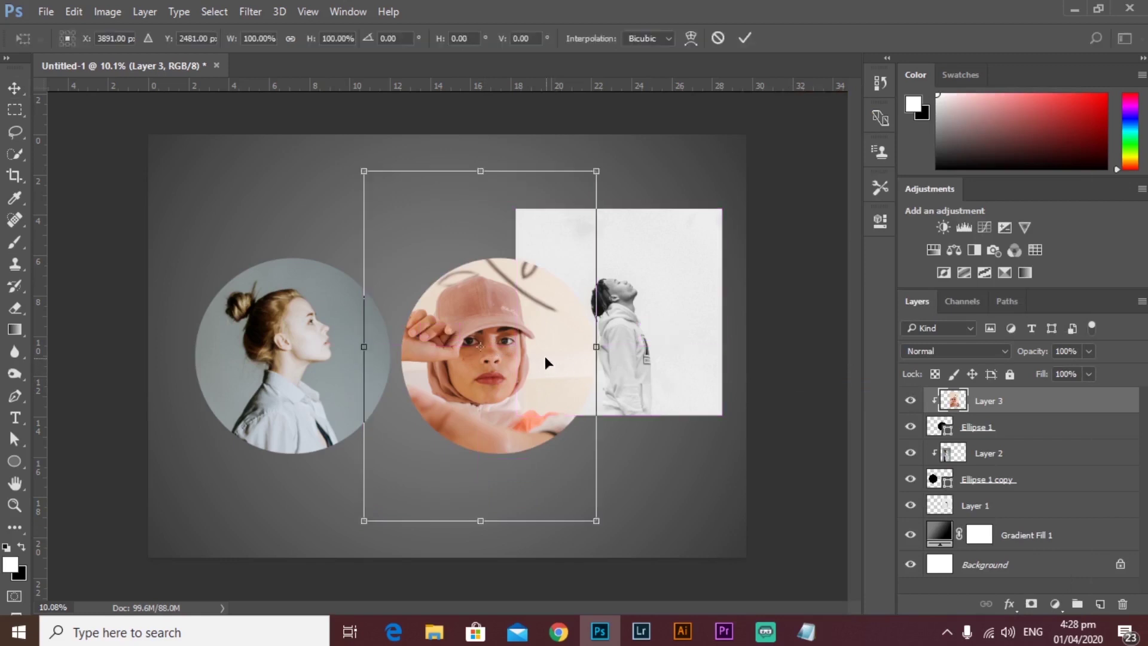
pyautogui.moveTo(527, 352); pyautogui.dragTo(549, 340)
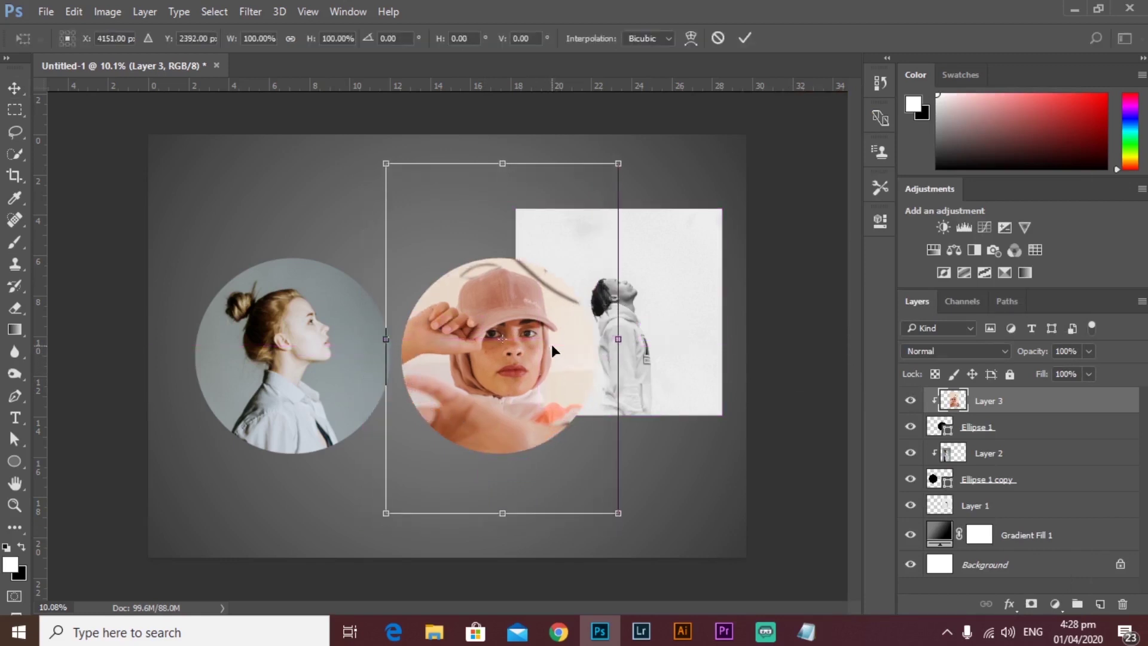
pyautogui.moveTo(619, 164); pyautogui.dragTo(618, 190)
pyautogui.click(744, 38)
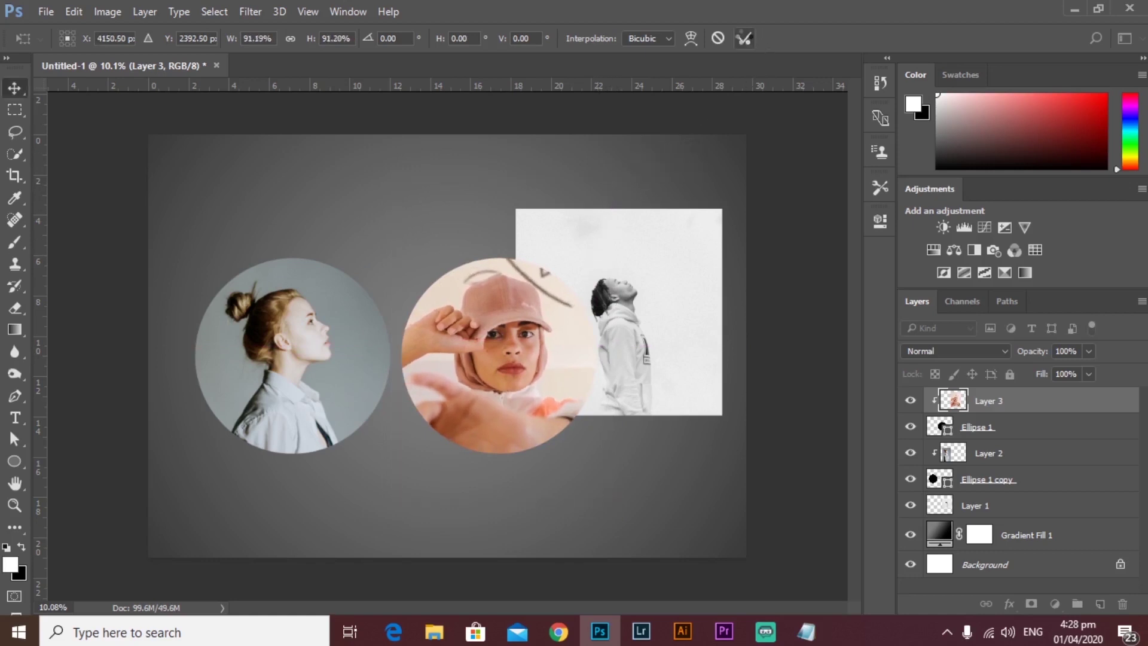
# Step: Duplicate Ellipse 1, bring the original to the top of the layer stack and place it over the lower part of the standing-man photo
pyautogui.click(665, 304)
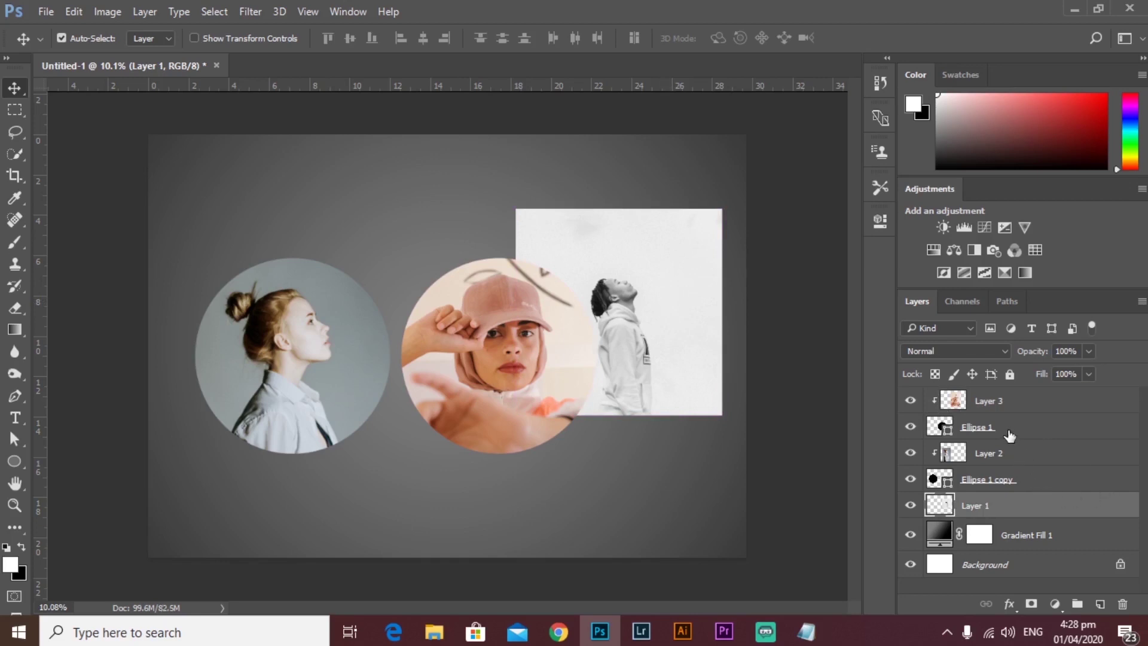
pyautogui.click(1028, 428)
pyautogui.hotkey('ctrl', 'j')
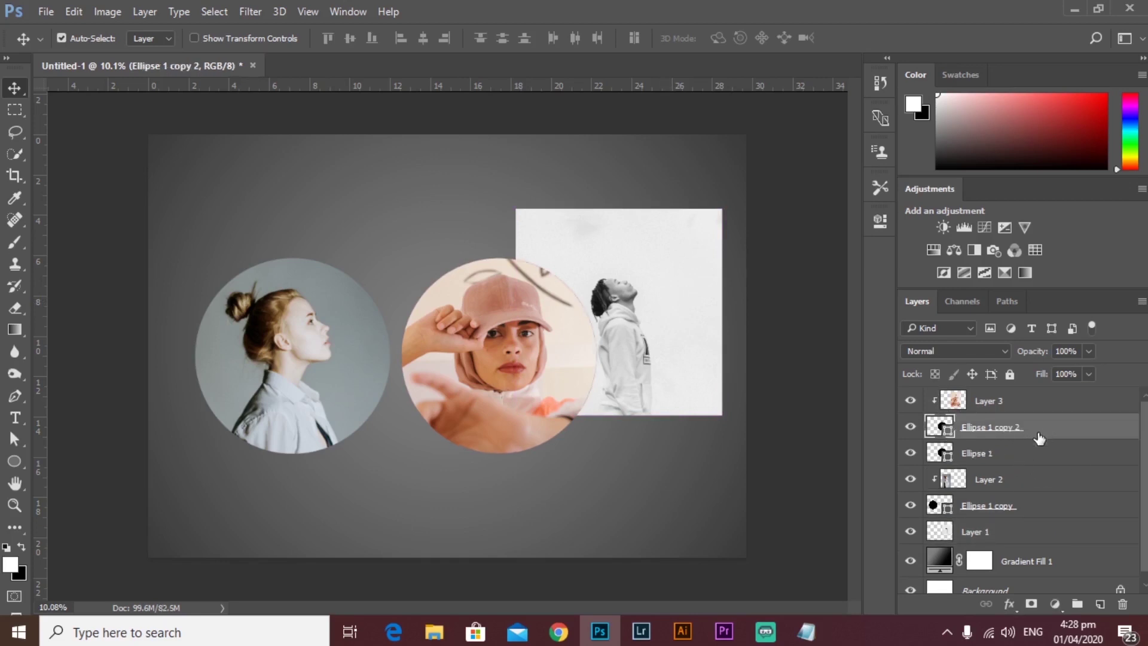
pyautogui.click(1012, 456)
pyautogui.moveTo(1011, 456); pyautogui.dragTo(1007, 398)
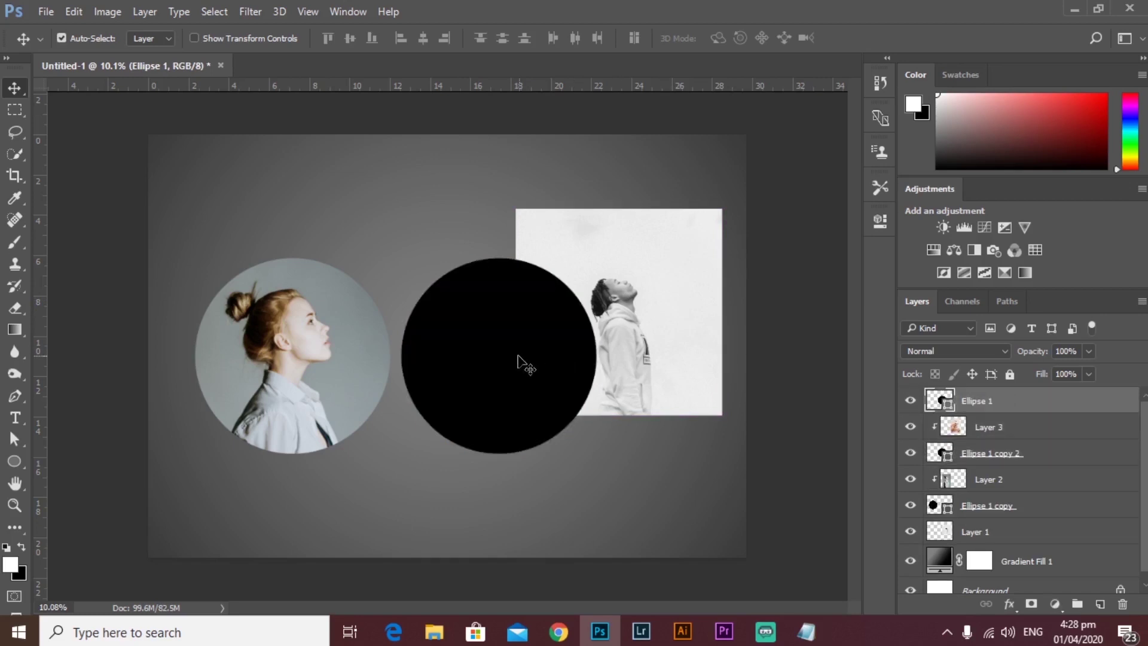
pyautogui.moveTo(520, 361); pyautogui.dragTo(620, 423)
# Step: Stack Layer 1 directly above Ellipse 1, center the hoodie portrait over the black circle and clip it to that circle
pyautogui.click(681, 332)
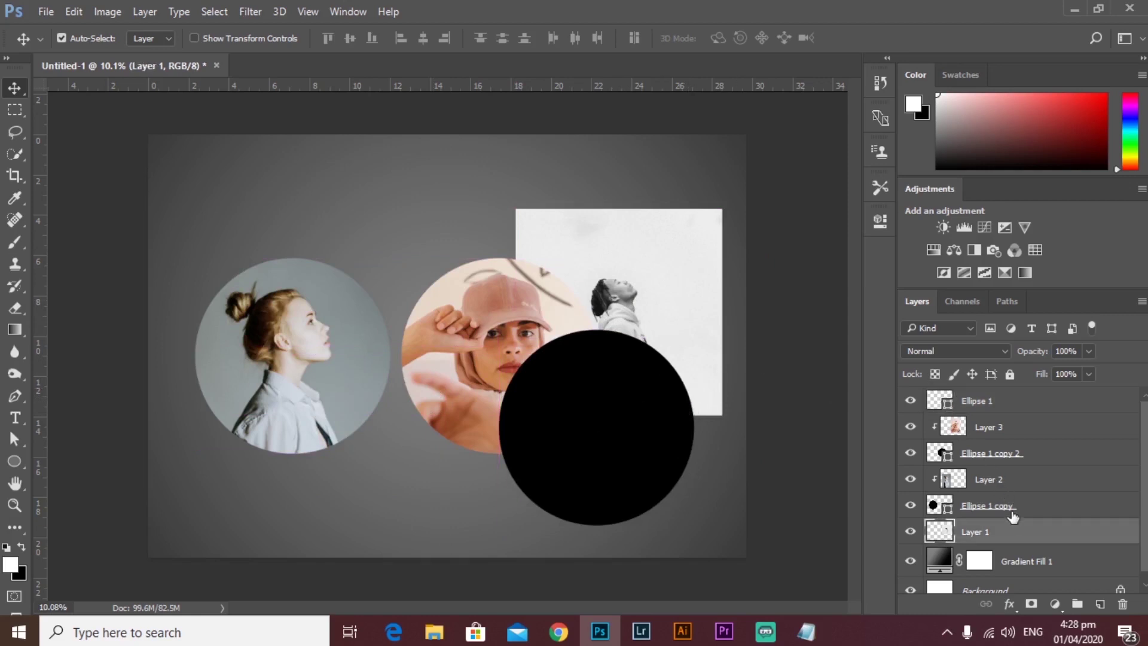
pyautogui.moveTo(1013, 525); pyautogui.dragTo(984, 406)
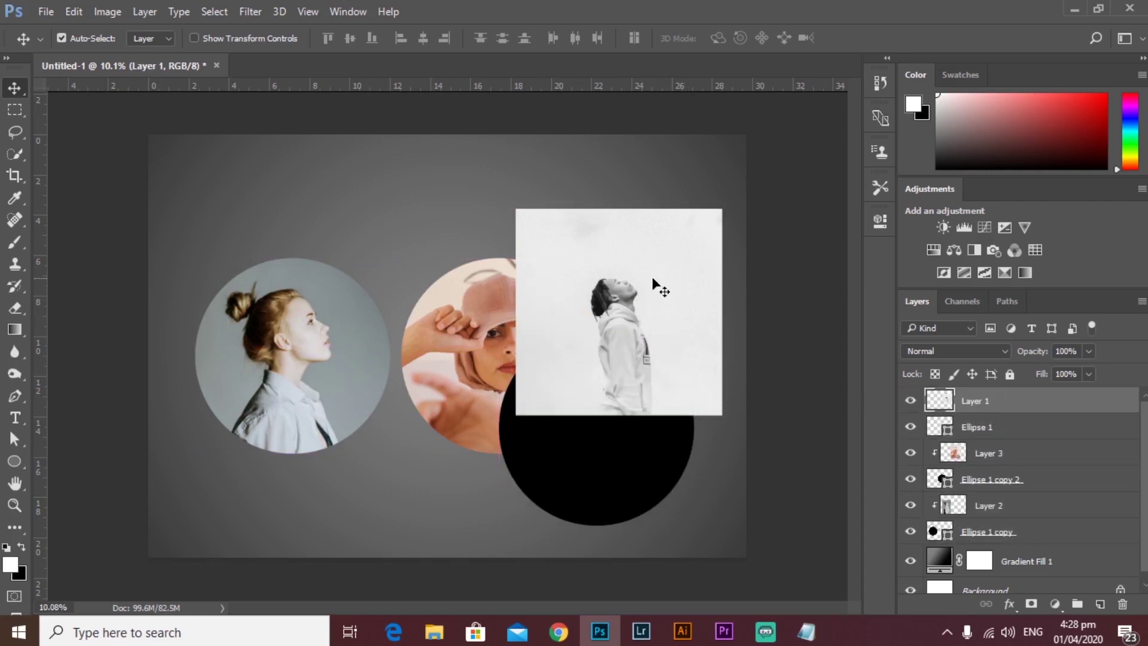
pyautogui.moveTo(653, 287)
pyautogui.mouseDown()
pyautogui.moveTo(624, 364)
pyautogui.moveTo(624, 404)
pyautogui.mouseUp()
pyautogui.rightClick(1065, 409)
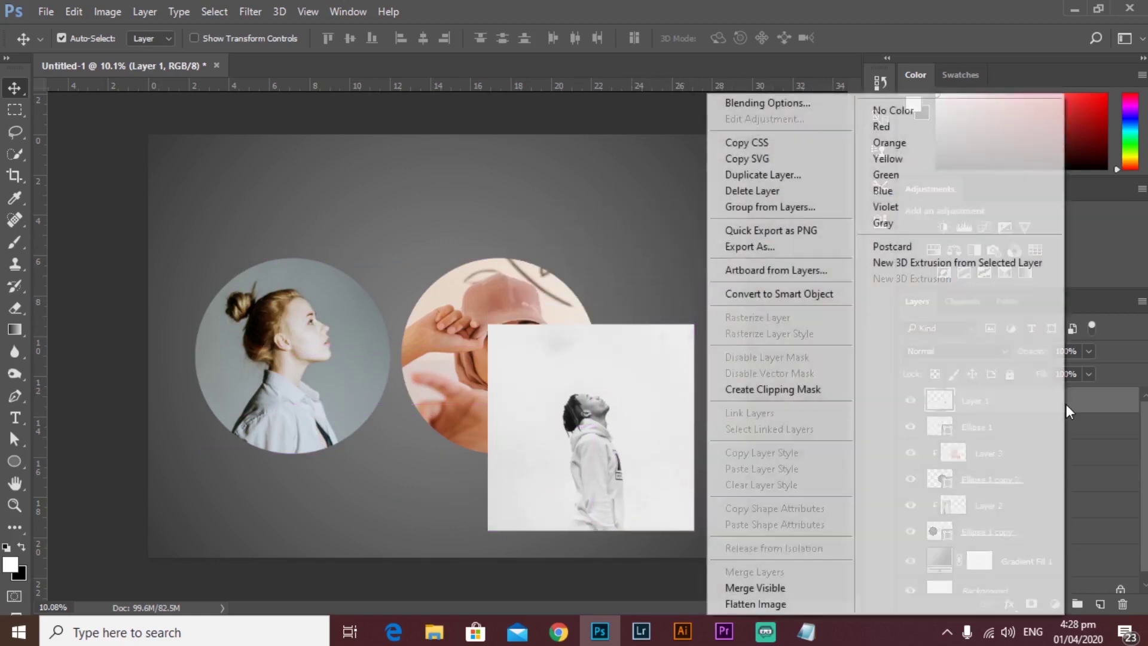
pyautogui.click(797, 390)
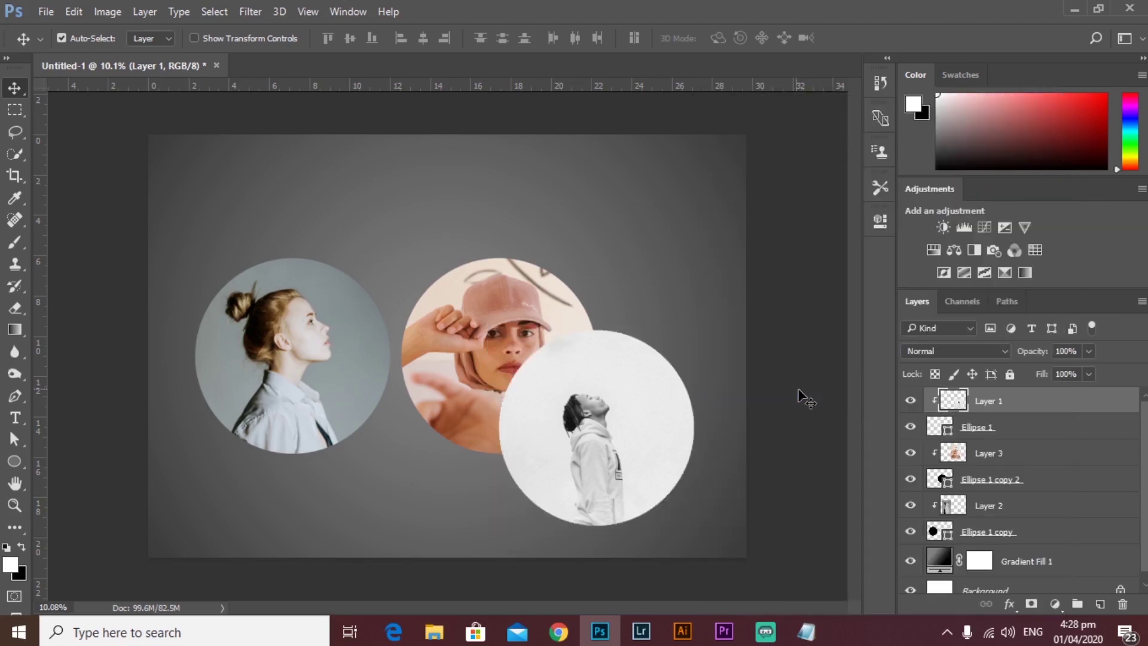
# Step: Scale the Layer 1 photo proportionally to about 181.4% and position it to frame the man's head and torso in the circle
pyautogui.hotkey('ctrl', 't')
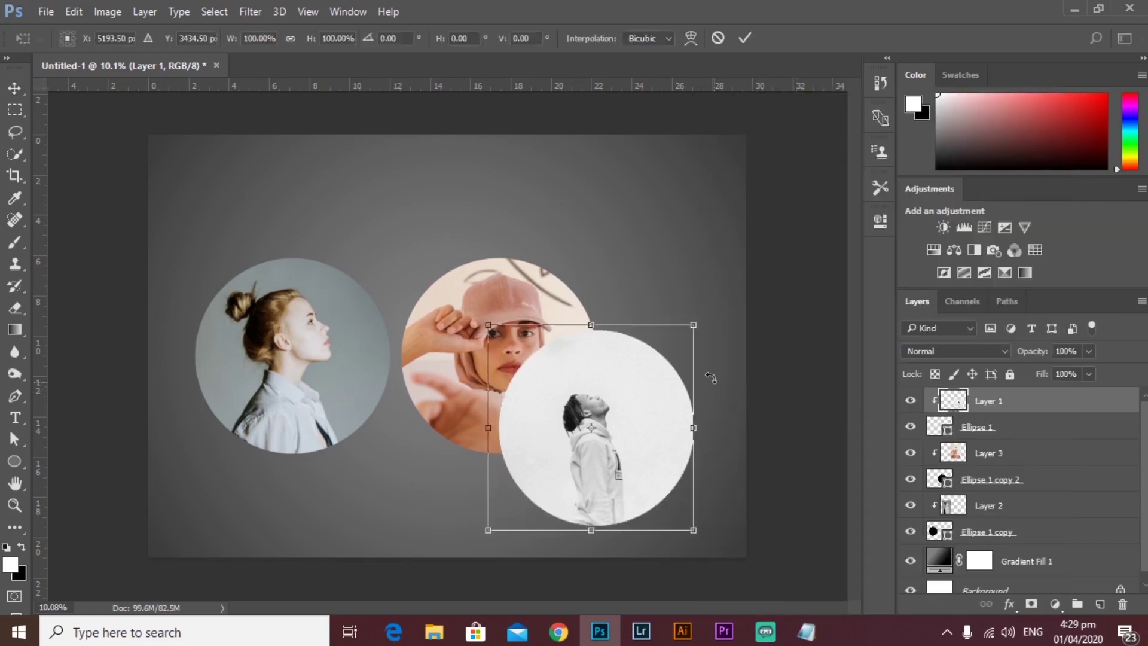
pyautogui.moveTo(691, 328); pyautogui.dragTo(732, 289)
pyautogui.moveTo(688, 352); pyautogui.dragTo(694, 323)
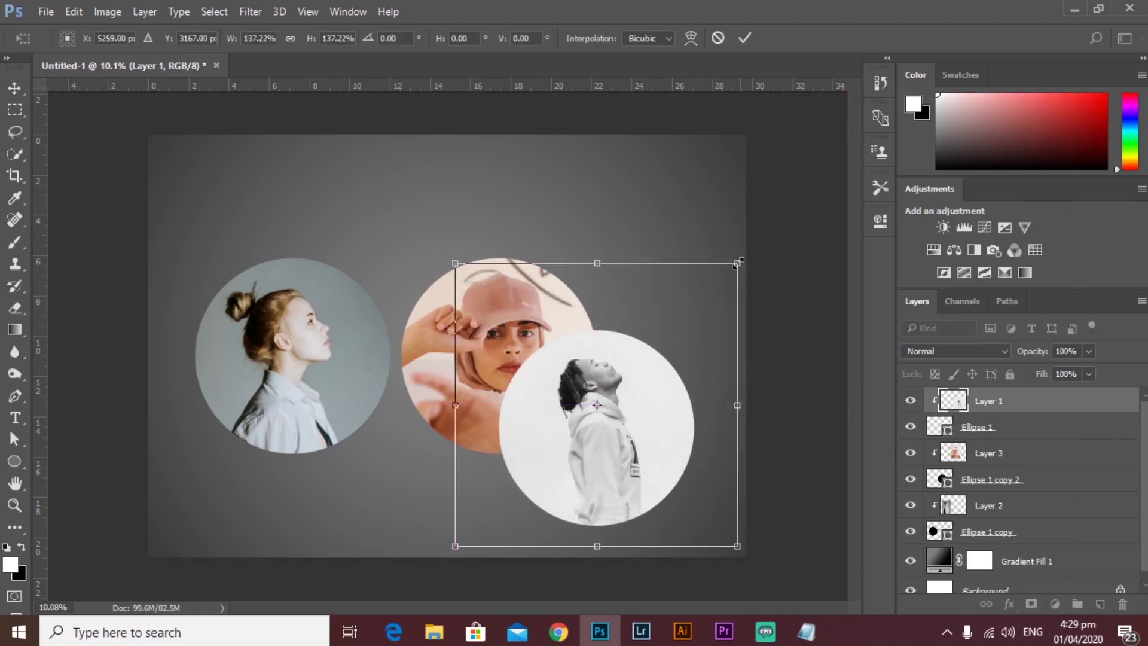
pyautogui.moveTo(736, 261); pyautogui.dragTo(784, 220)
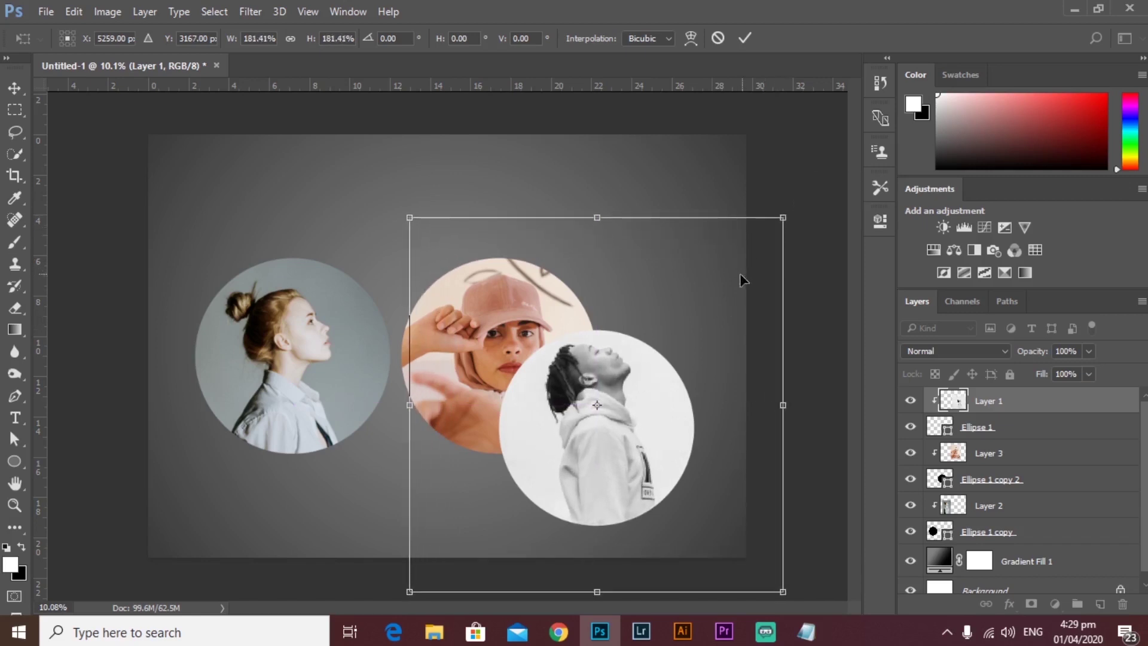
pyautogui.moveTo(743, 281); pyautogui.dragTo(740, 292)
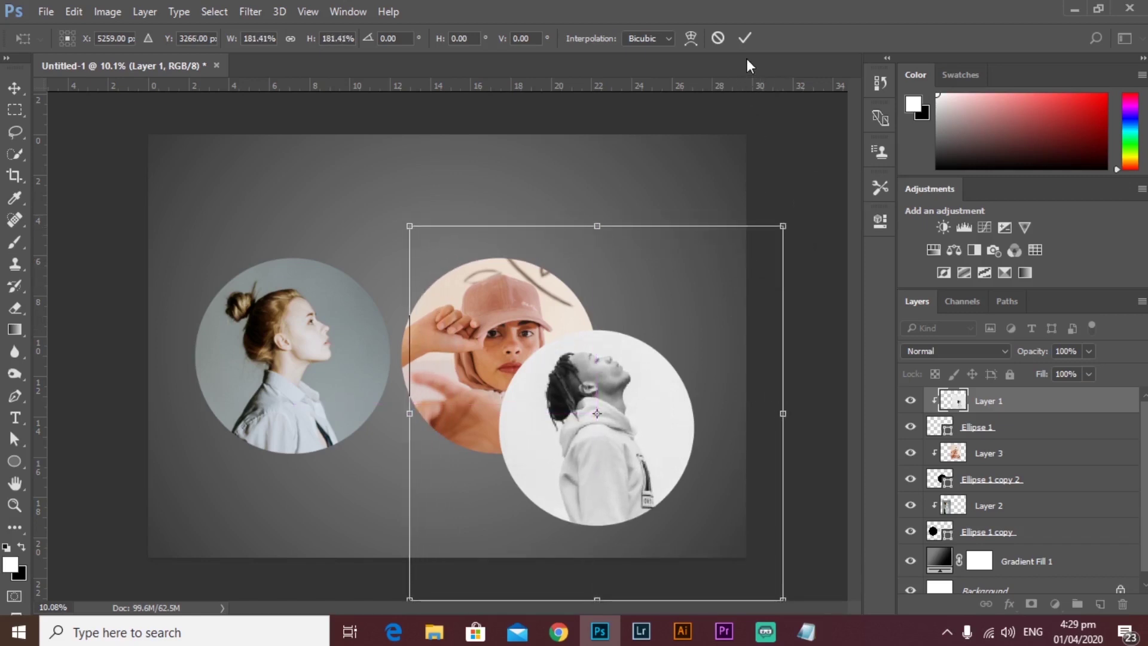
pyautogui.click(745, 38)
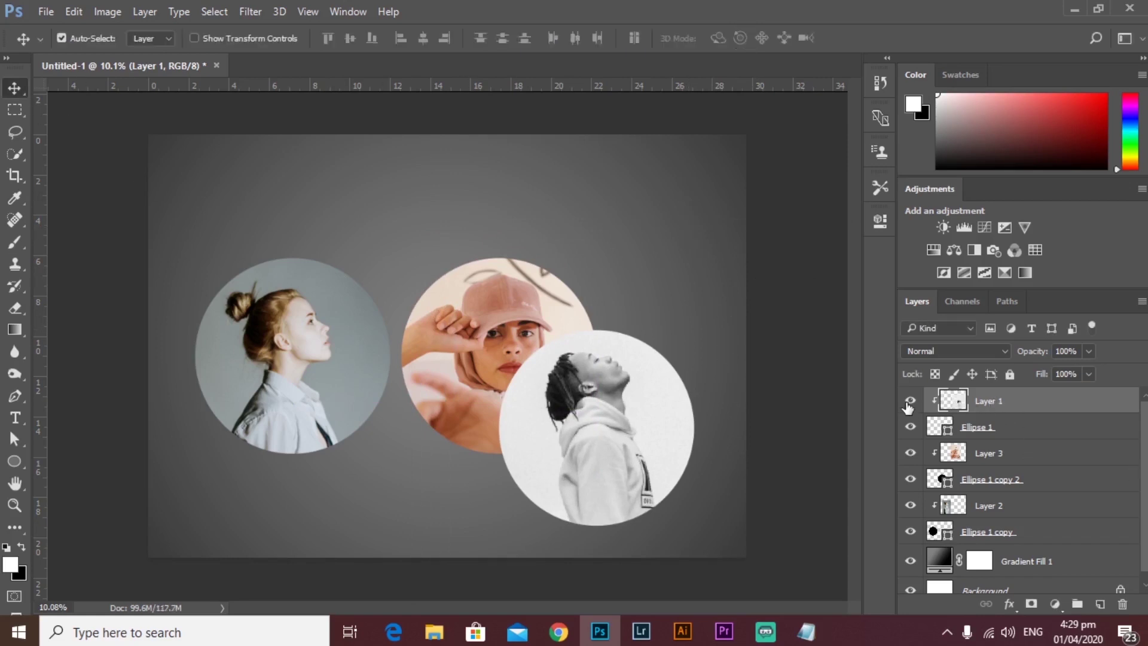
# Step: Select all six photo and ellipse layers and scale them together proportionally to about 76%
pyautogui.click(968, 428)
pyautogui.click(983, 453)
pyautogui.click(993, 480)
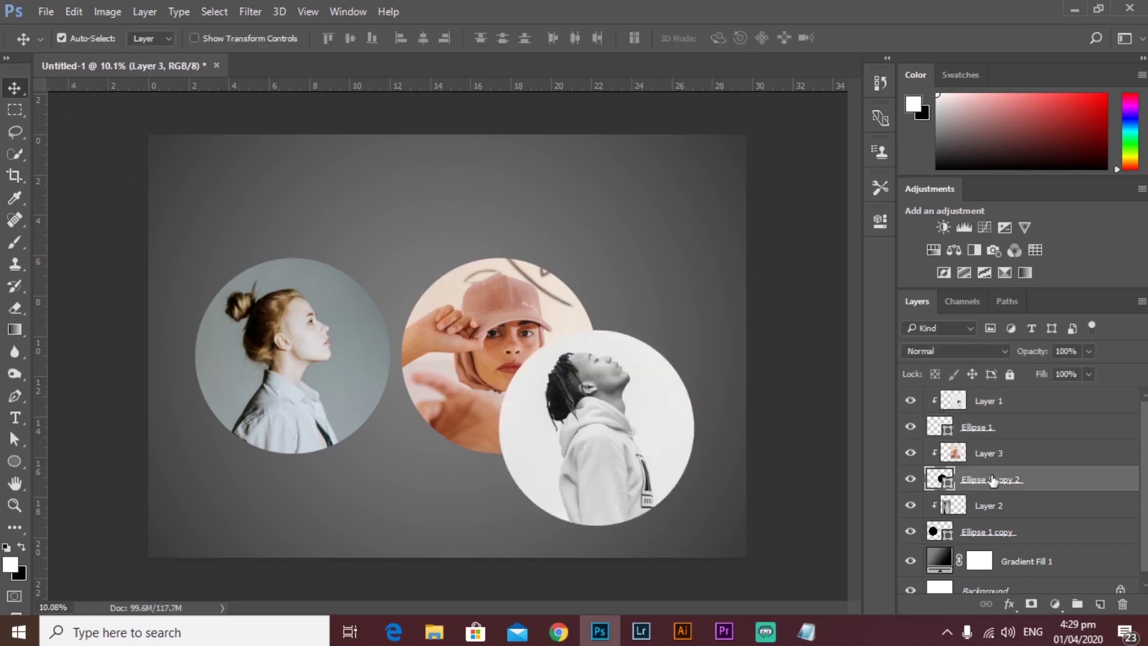
pyautogui.scroll(-1, 1016, 482)
pyautogui.click(1025, 494)
pyautogui.click(1031, 521)
pyautogui.scroll(1, 1037, 455)
pyautogui.keyDown('shift'); pyautogui.click(1028, 408); pyautogui.keyUp('shift')
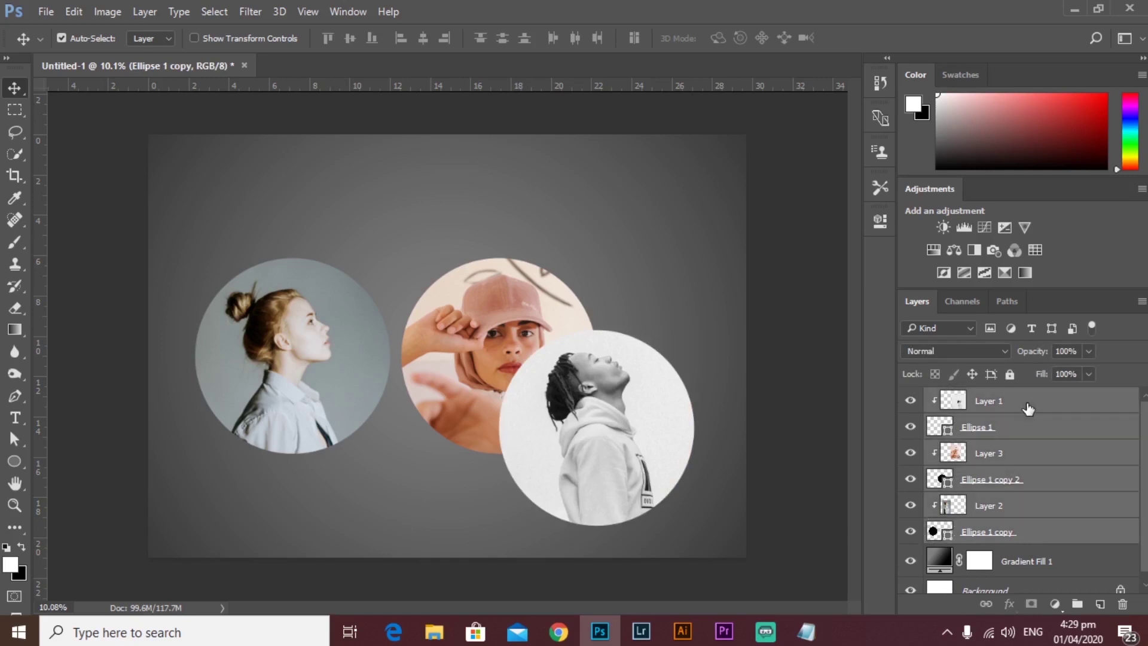
pyautogui.hotkey('ctrl', 't')
pyautogui.moveTo(772, 183); pyautogui.dragTo(711, 230)
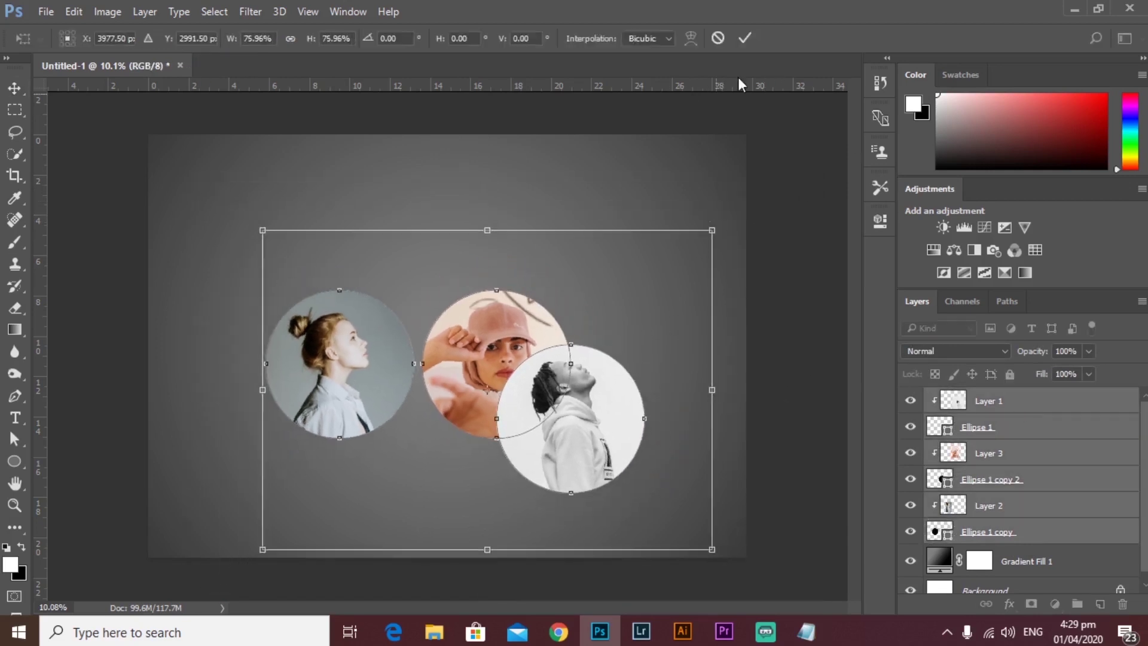
pyautogui.click(745, 38)
pyautogui.click(236, 287)
# Step: Move Layer 1 together with Ellipse 1 up and right so the third circle lines up beside the other two
pyautogui.click(1039, 406)
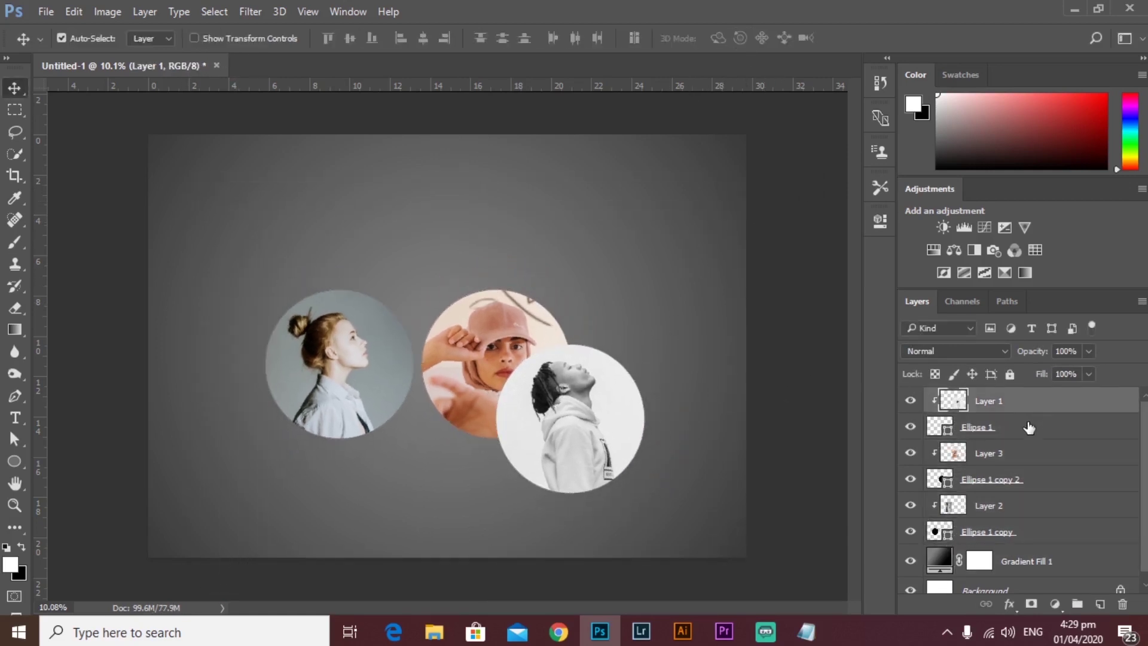
pyautogui.keyDown('shift'); pyautogui.click(1028, 426); pyautogui.keyUp('shift')
pyautogui.hotkey('ctrl', 't')
pyautogui.moveTo(594, 406); pyautogui.dragTo(676, 343)
pyautogui.click(744, 38)
pyautogui.click(741, 358)
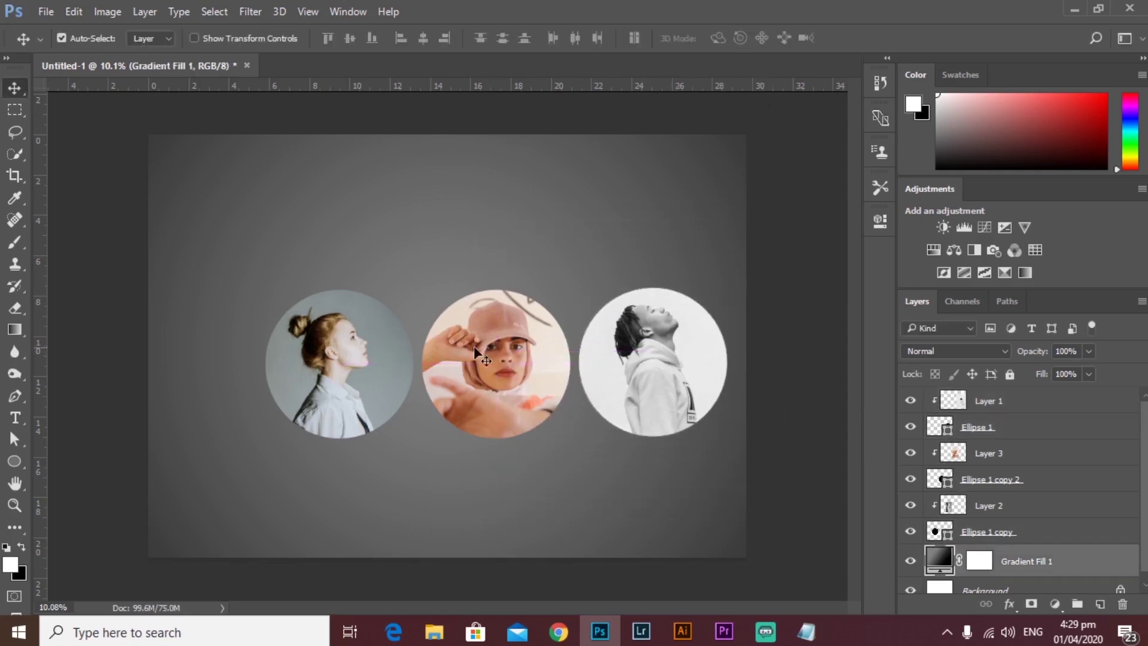
# Step: Shift Layer 2 together with Ellipse 1 copy left until the first circle sits near the canvas's left edge
pyautogui.click(1043, 531)
pyautogui.keyDown('shift'); pyautogui.click(1043, 508); pyautogui.keyUp('shift')
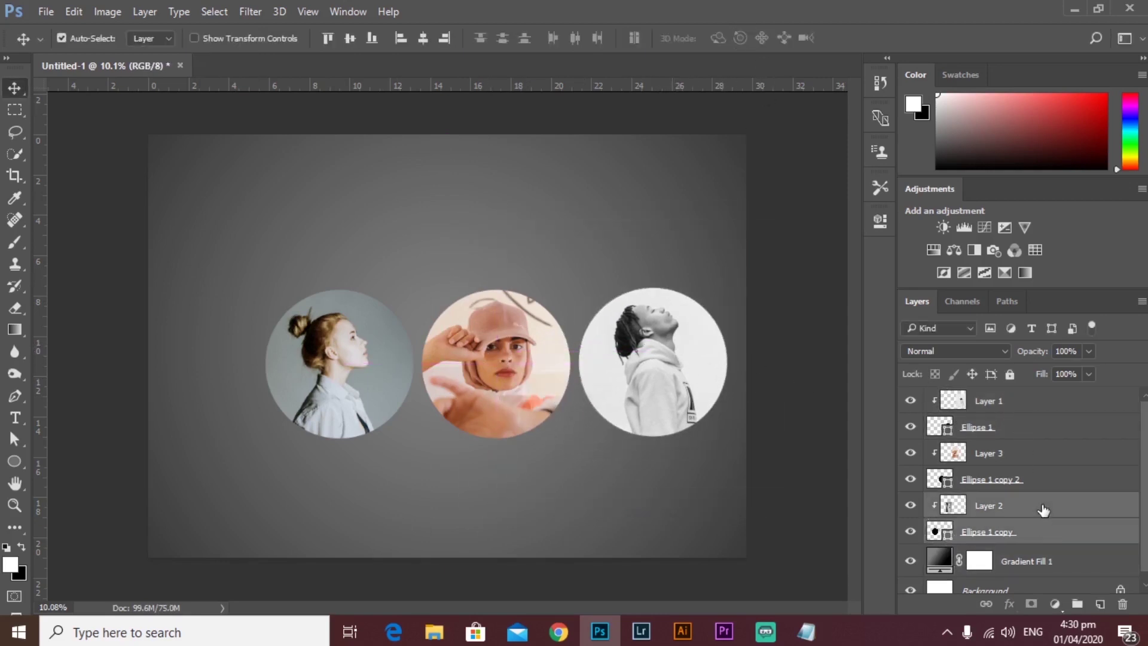
pyautogui.hotkey('shift', 'Left')
pyautogui.hotkey('shift', 'Left')
pyautogui.hotkey('shift', 'Left')
pyautogui.hotkey('shift', 'Left')
pyautogui.hotkey('shift', 'Left')
pyautogui.hotkey('shift', 'Left')
pyautogui.hotkey('shift', 'Left')
pyautogui.hotkey('shift', 'Left')
pyautogui.hotkey('shift', 'Left')
pyautogui.hotkey('shift', 'Left')
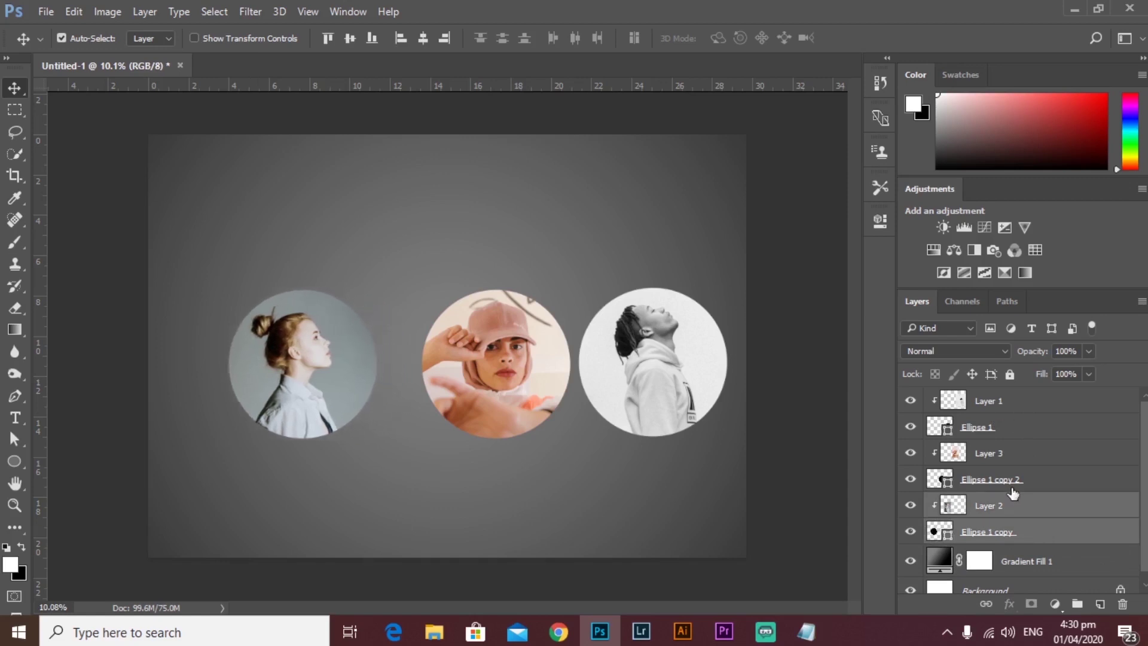
pyautogui.hotkey('shift', 'Left')
pyautogui.hotkey('shift', 'Left')
pyautogui.hotkey('shift', 'Left')
pyautogui.hotkey('shift', 'Left')
pyautogui.hotkey('shift', 'Left')
pyautogui.hotkey('shift', 'Left')
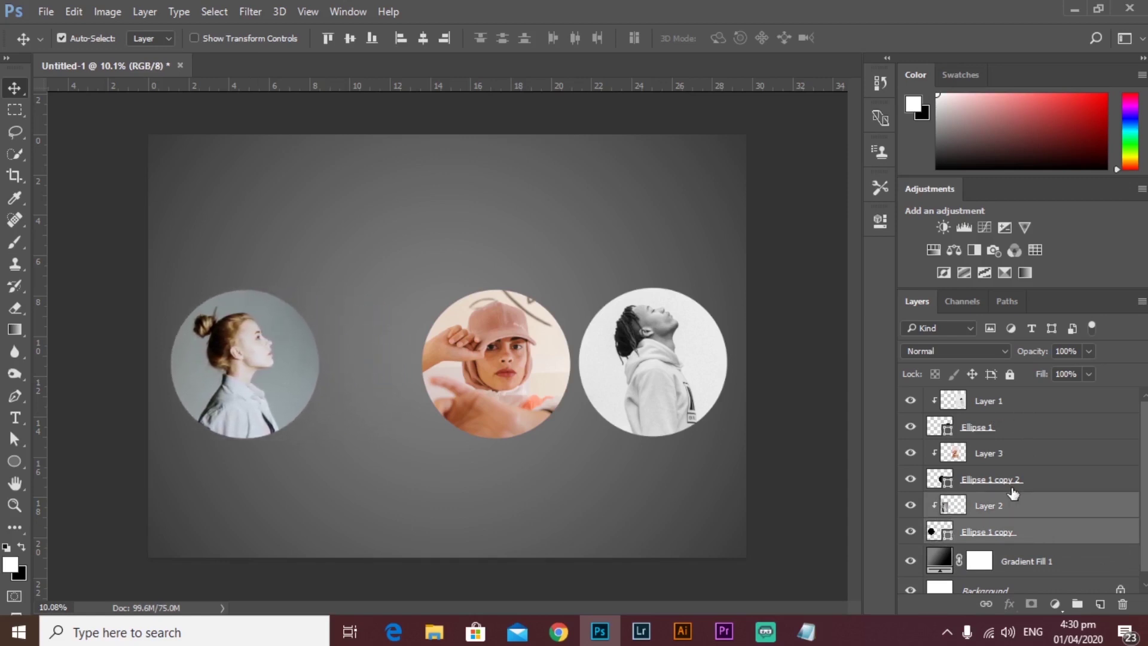
# Step: Shift Layer 3 together with Ellipse 1 copy 2 left to center the pink-cap circle between the outer two
pyautogui.click(1014, 457)
pyautogui.keyDown('shift'); pyautogui.click(1064, 487); pyautogui.keyUp('shift')
pyautogui.hotkey('shift', 'Left')
pyautogui.hotkey('shift', 'Left')
pyautogui.hotkey('shift', 'Left')
pyautogui.hotkey('shift', 'Left')
pyautogui.hotkey('shift', 'Left')
pyautogui.hotkey('shift', 'Left')
pyautogui.hotkey('shift', 'Left')
pyautogui.hotkey('shift', 'Left')
pyautogui.hotkey('shift', 'Left')
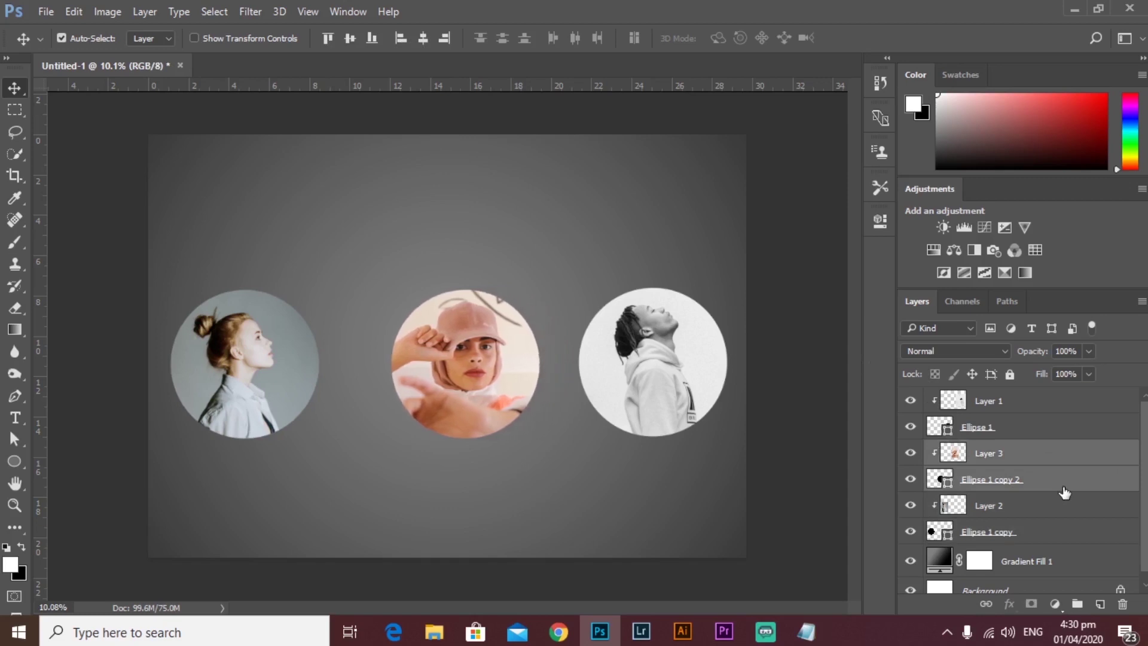
pyautogui.hotkey('shift', 'Left')
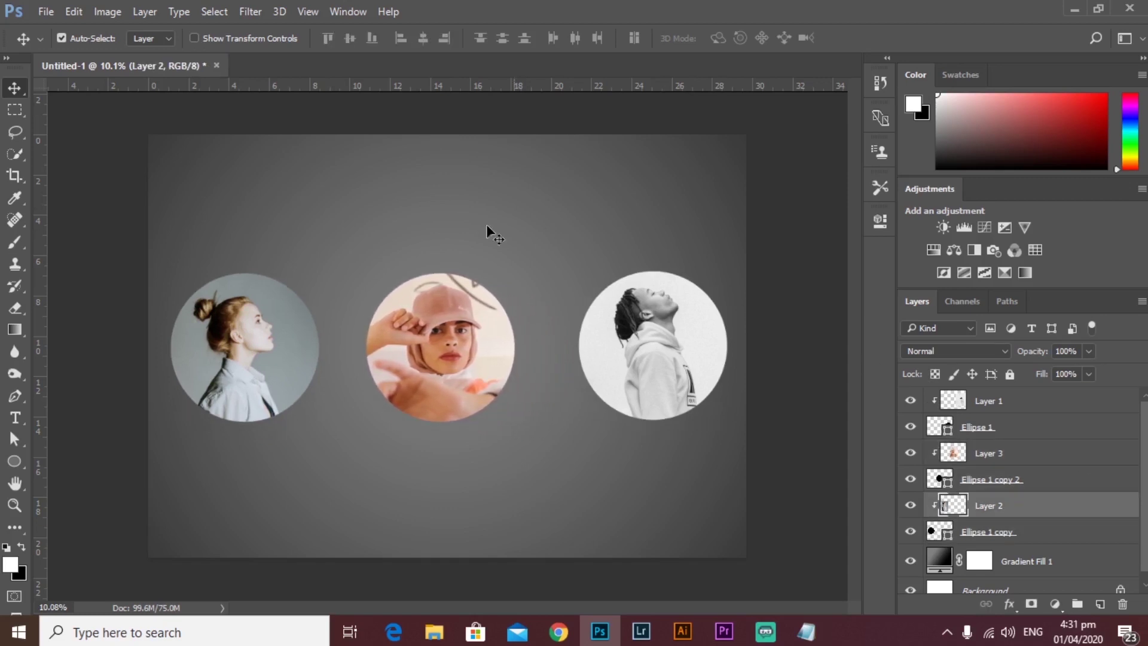
# Step: Give the Ellipse 1 copy shape a solid black stroke about 63 px wide
pyautogui.click(1081, 532)
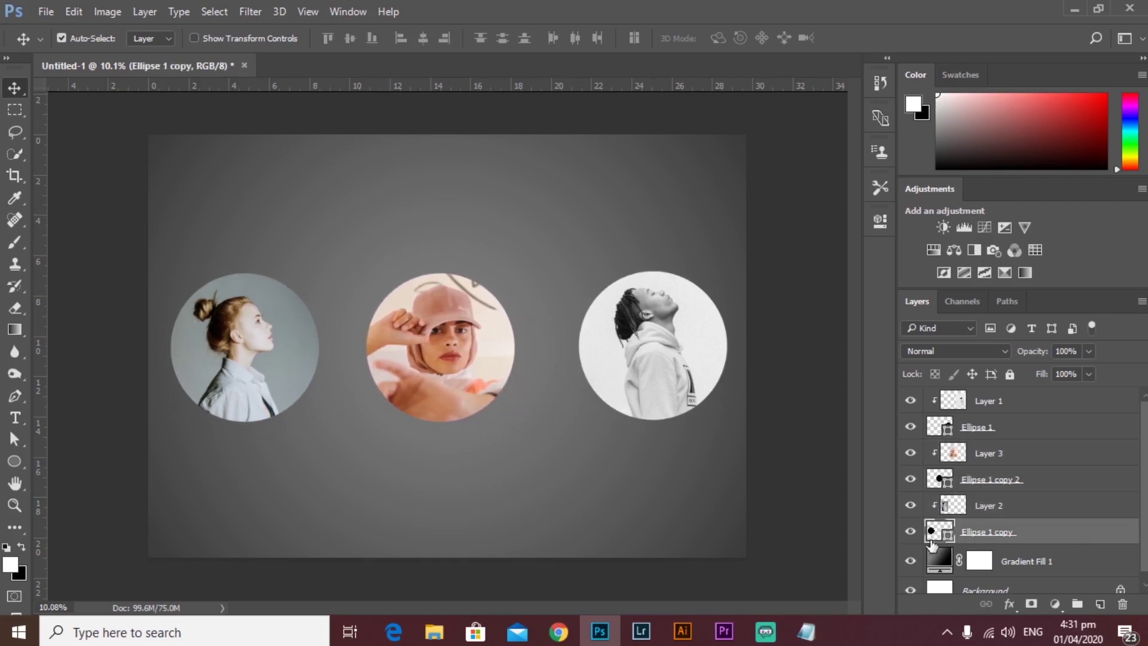
pyautogui.click(14, 461)
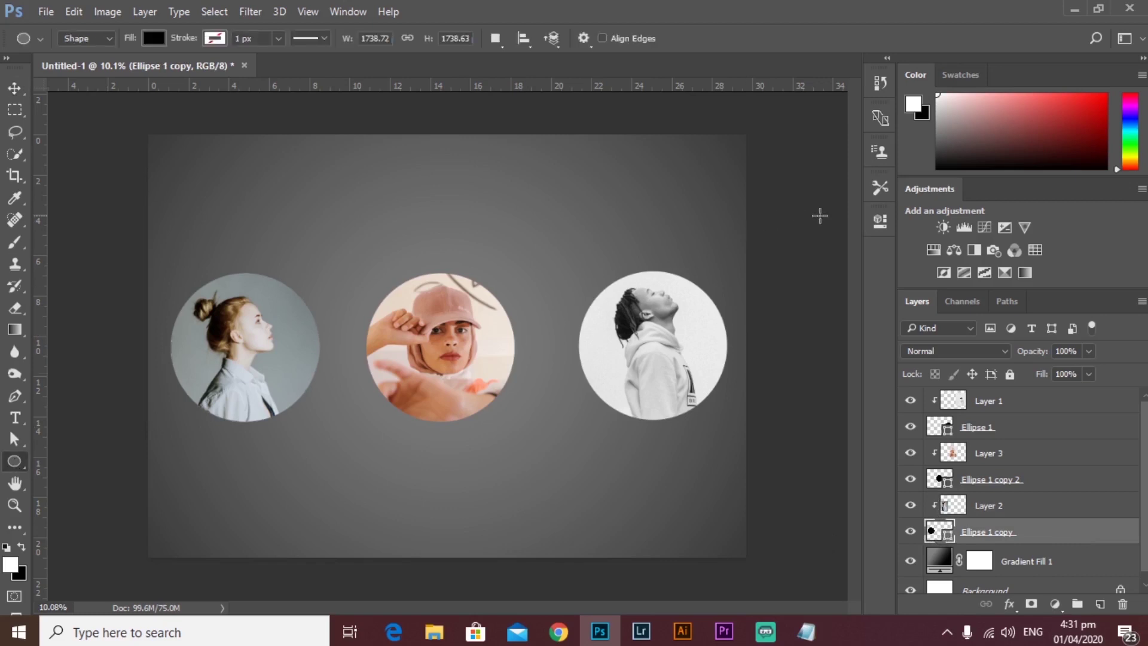
pyautogui.click(877, 222)
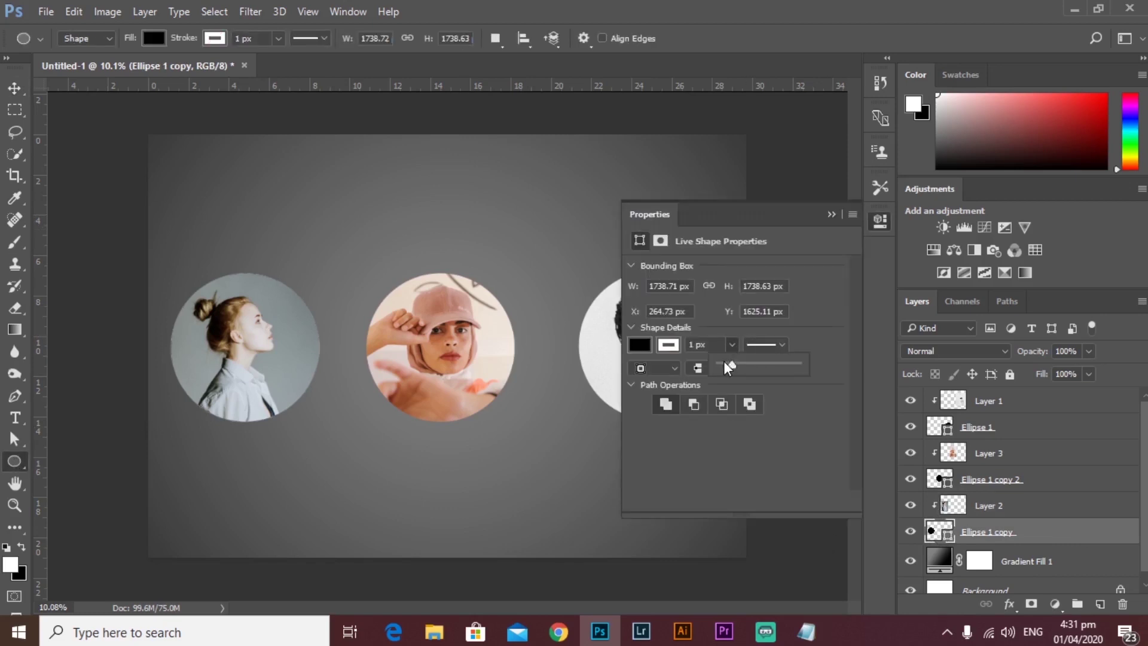
pyautogui.click(668, 345)
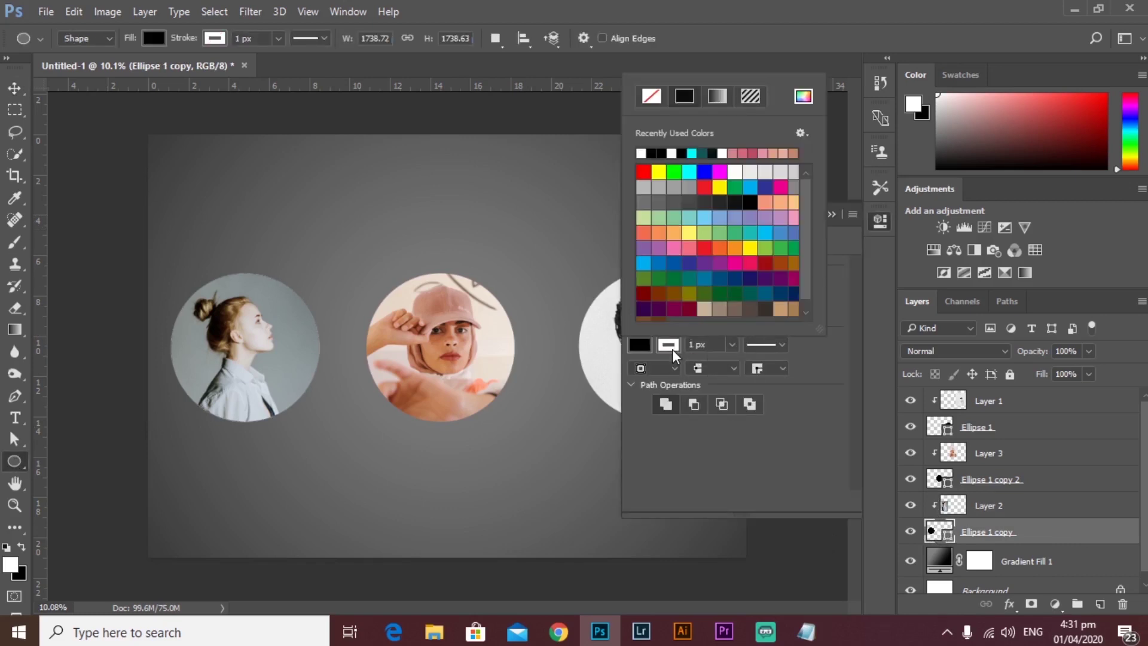
pyautogui.click(652, 152)
pyautogui.click(834, 266)
pyautogui.click(730, 344)
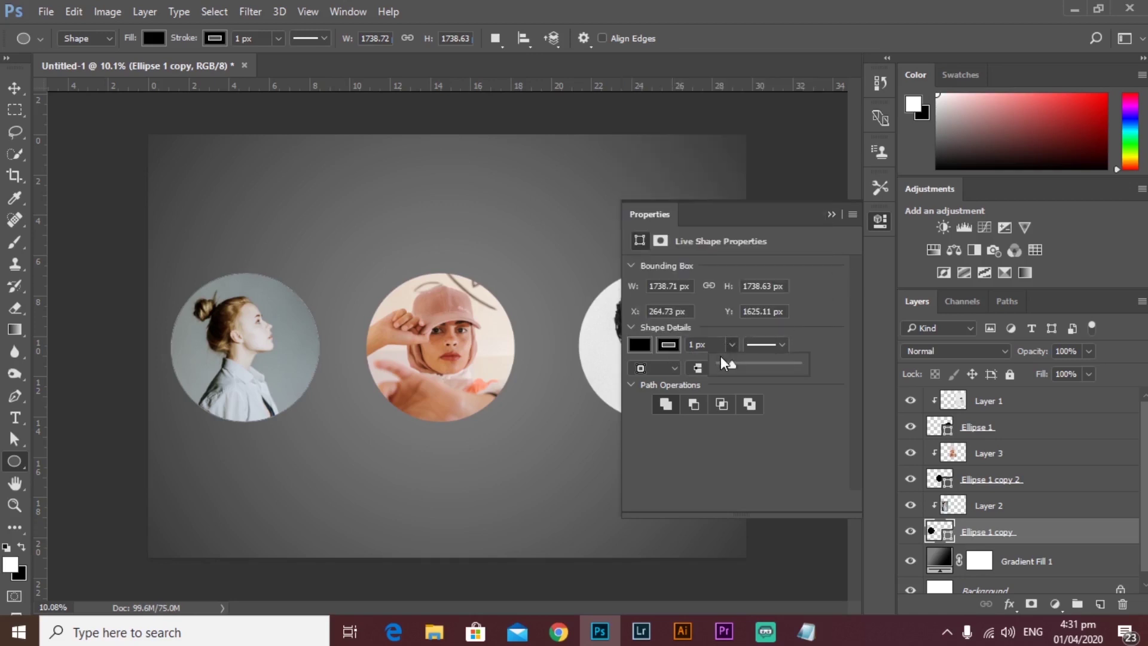
pyautogui.moveTo(734, 363); pyautogui.dragTo(741, 363)
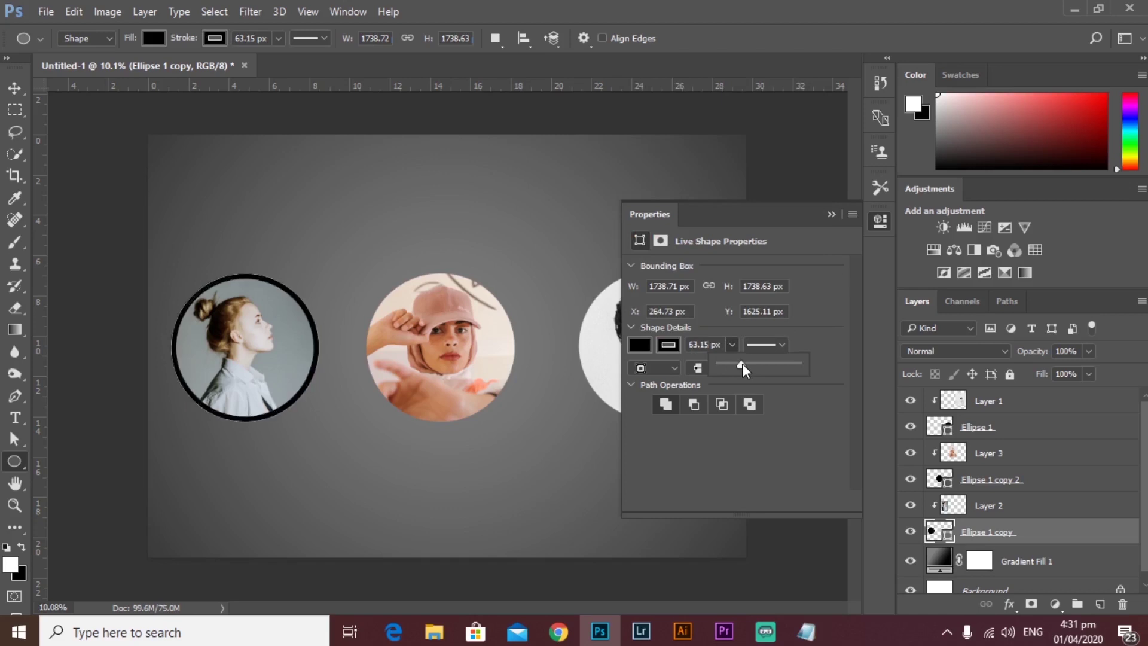
# Step: Change the stroke color of Ellipse 1 copy to a light pink
pyautogui.click(674, 344)
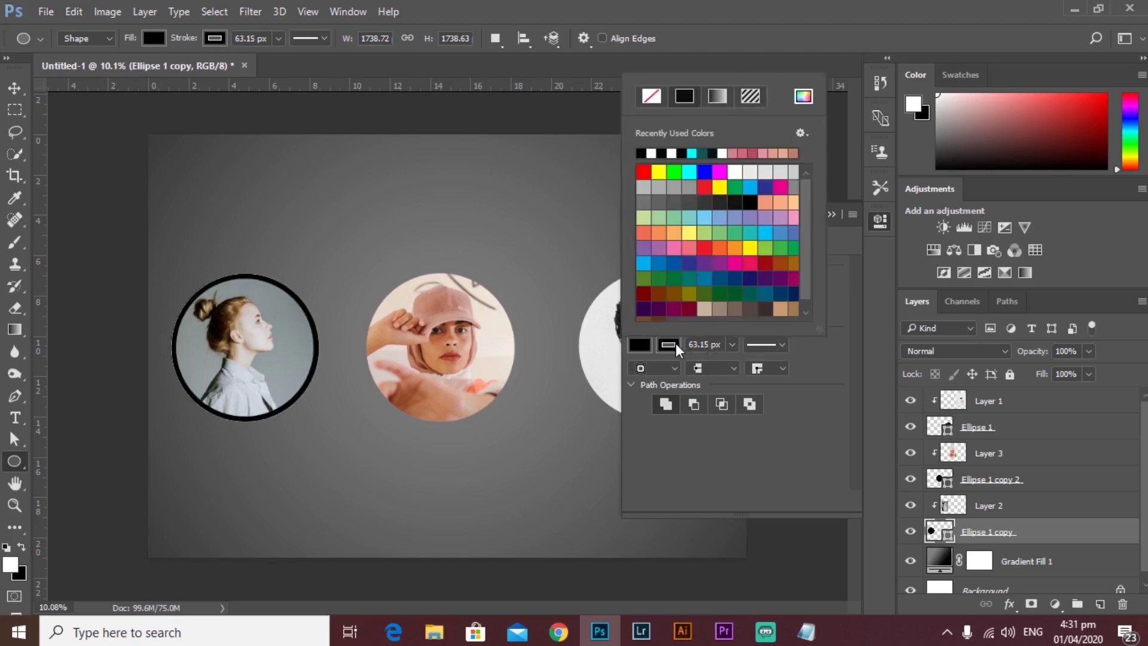
pyautogui.click(803, 97)
pyautogui.click(616, 214)
pyautogui.click(950, 205)
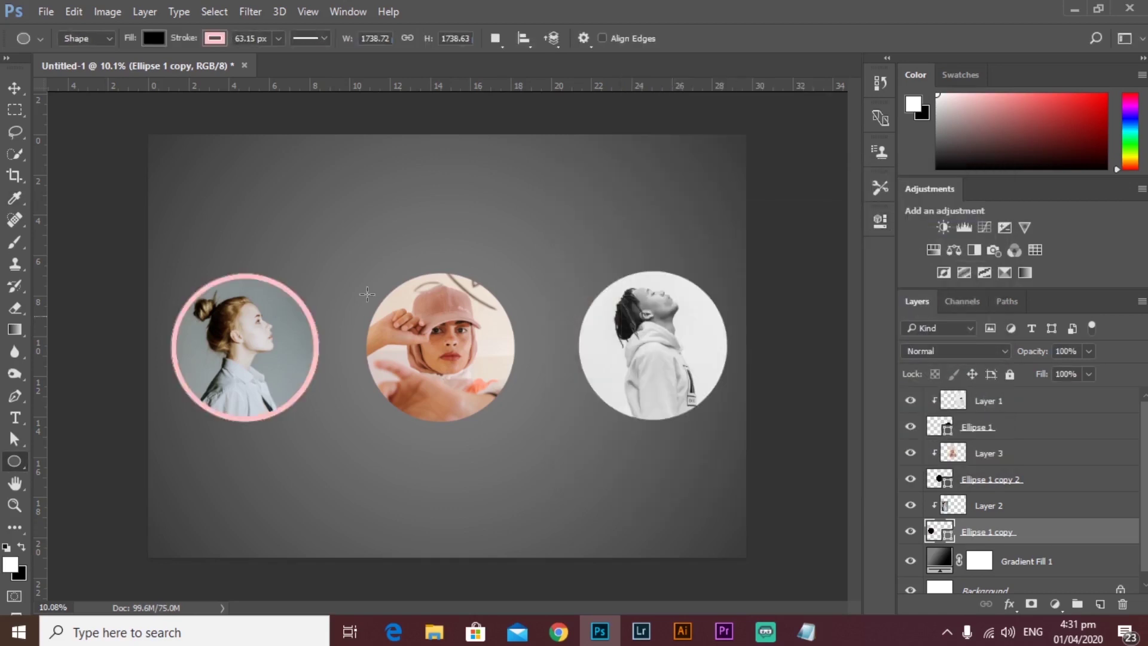
pyautogui.press('v')
pyautogui.scroll(3, 250, 327)
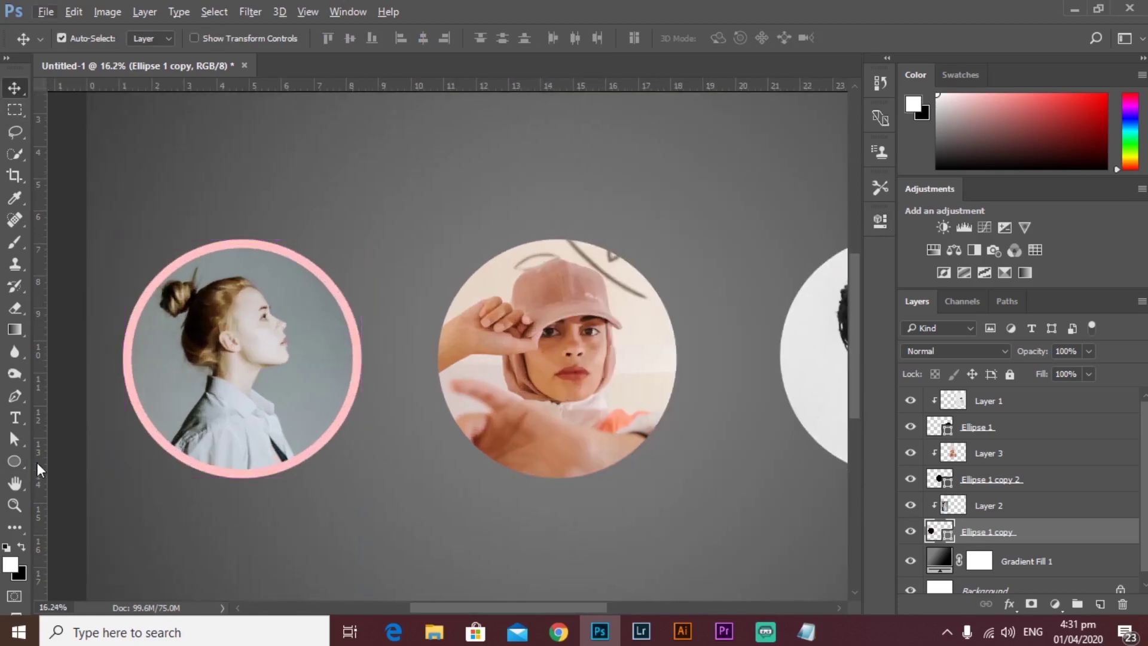
pyautogui.press('u')
pyautogui.click(878, 220)
pyautogui.click(639, 345)
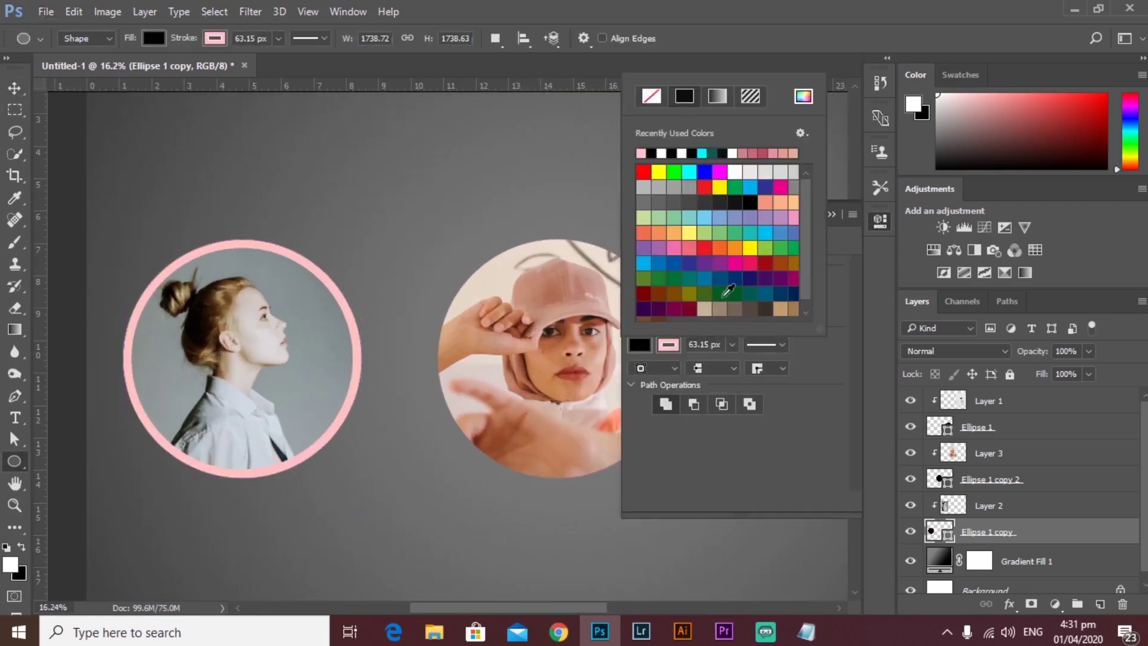
pyautogui.click(804, 97)
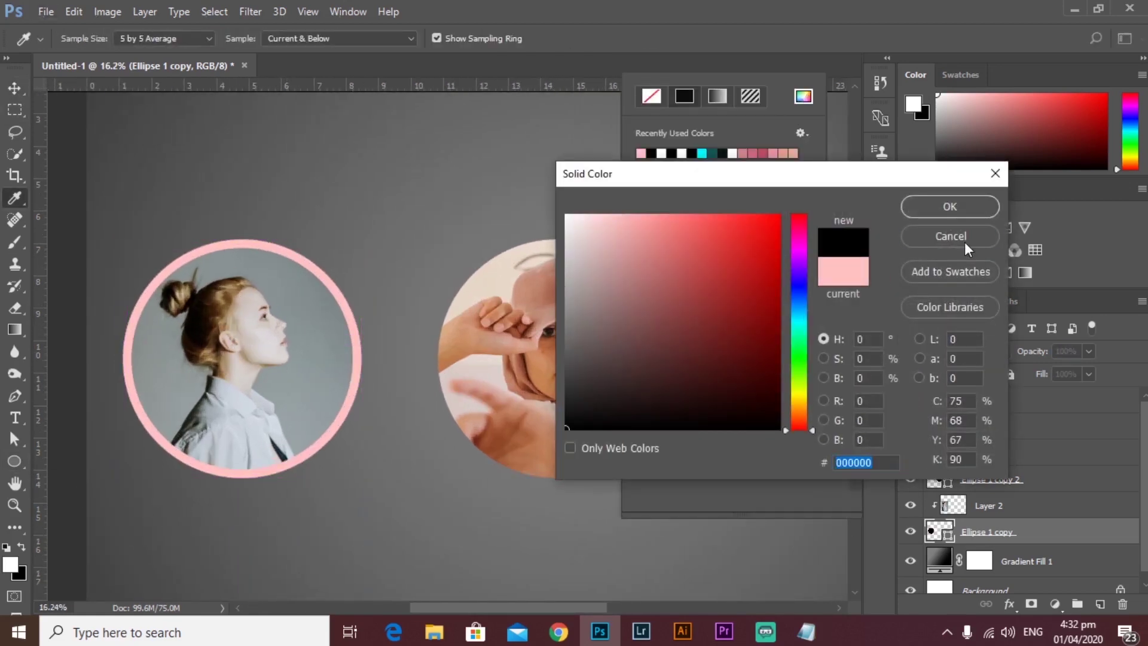
pyautogui.click(962, 240)
pyautogui.click(804, 97)
pyautogui.click(242, 284)
pyautogui.click(986, 243)
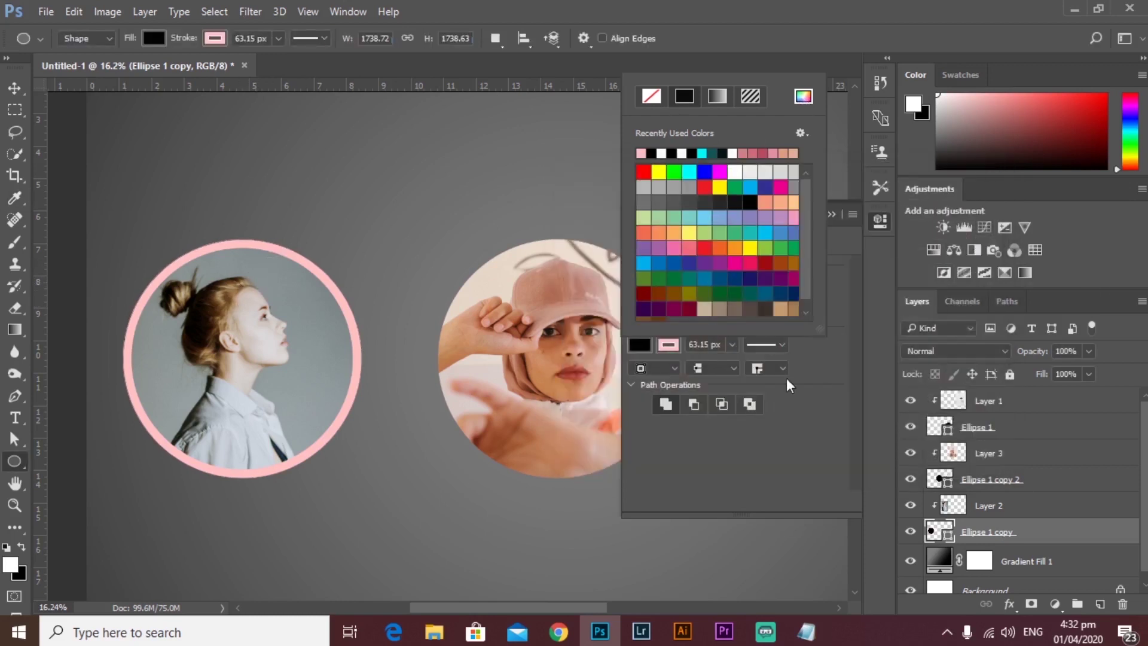
# Step: Reselect the Ellipse 1 copy layer and sample a color inside the first portrait's background with the Eyedropper
pyautogui.click(1067, 504)
pyautogui.click(1064, 531)
pyautogui.press('i')
pyautogui.click(265, 278)
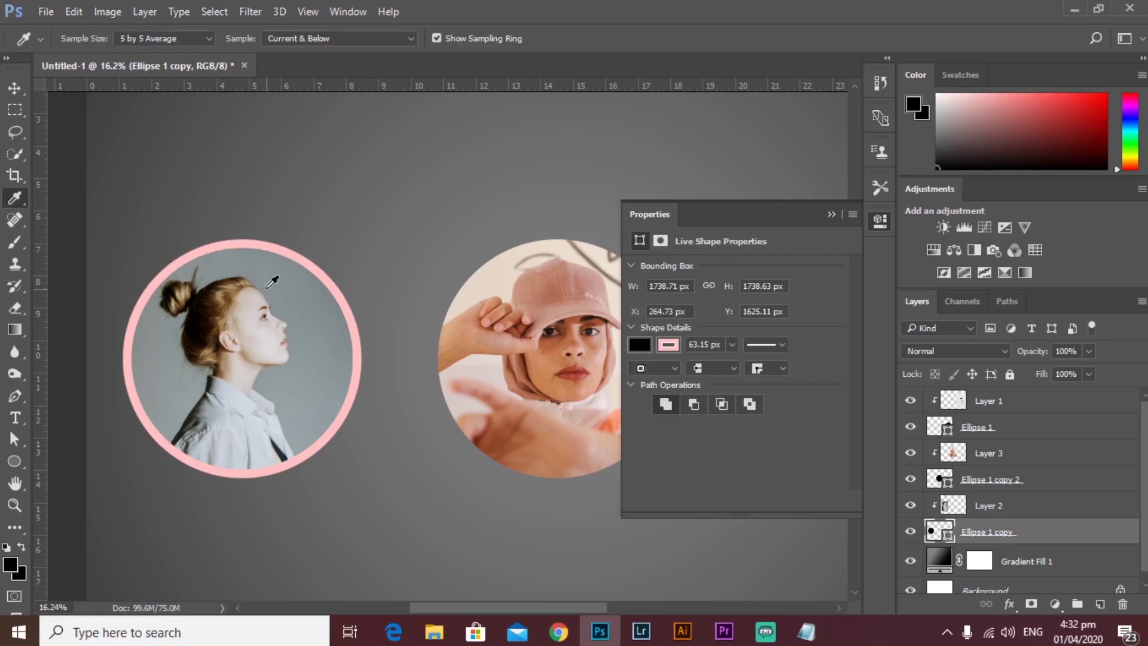
# Step: Sample a pale blue-gray from the shirt in Layer 2 with the Eyedropper and copy its hex code cad1db
pyautogui.click(1025, 505)
pyautogui.click(264, 273)
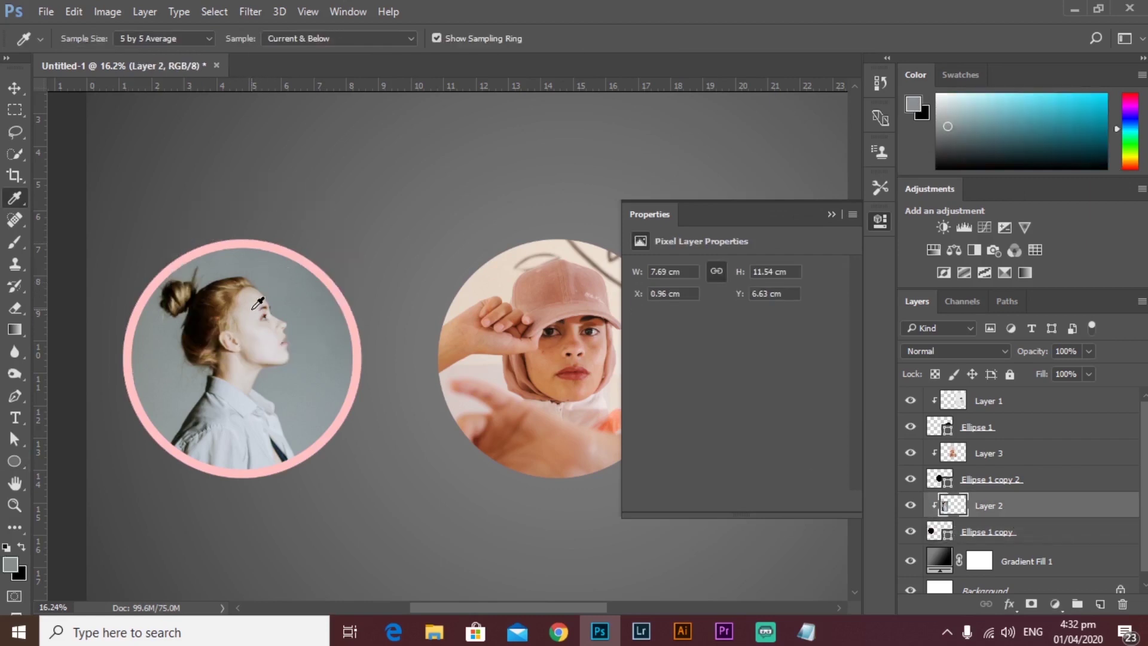
pyautogui.click(229, 395)
pyautogui.click(10, 564)
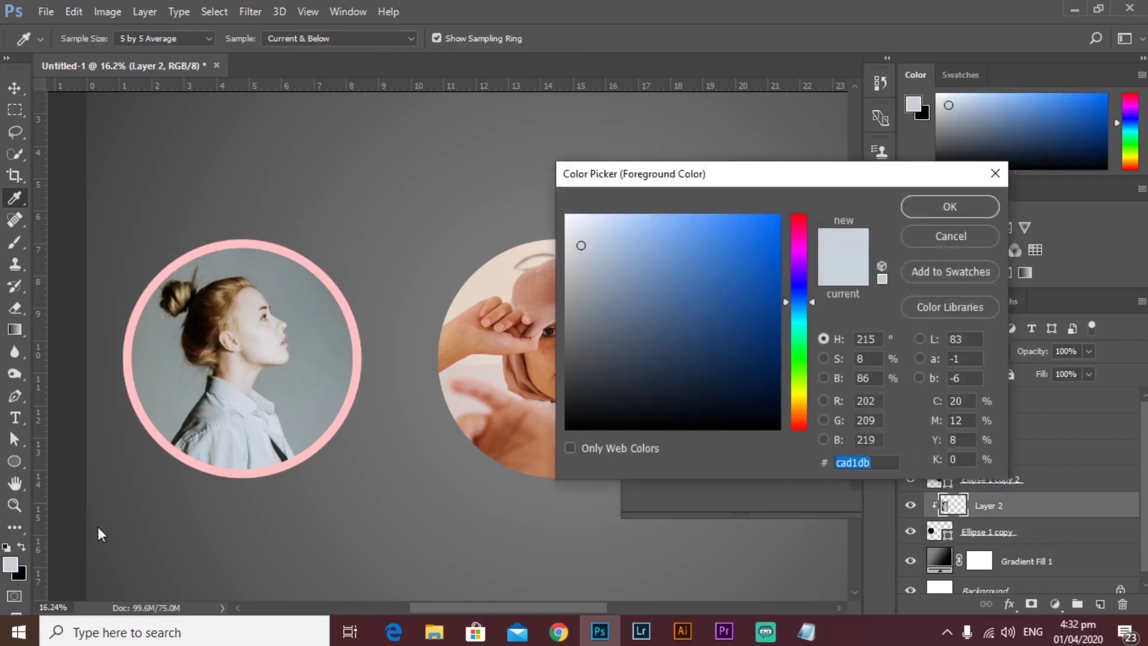
pyautogui.click(915, 239)
# Step: Set the stroke color of the Ellipse 1 copy shape to the copied pale blue-gray cad1db
pyautogui.click(986, 531)
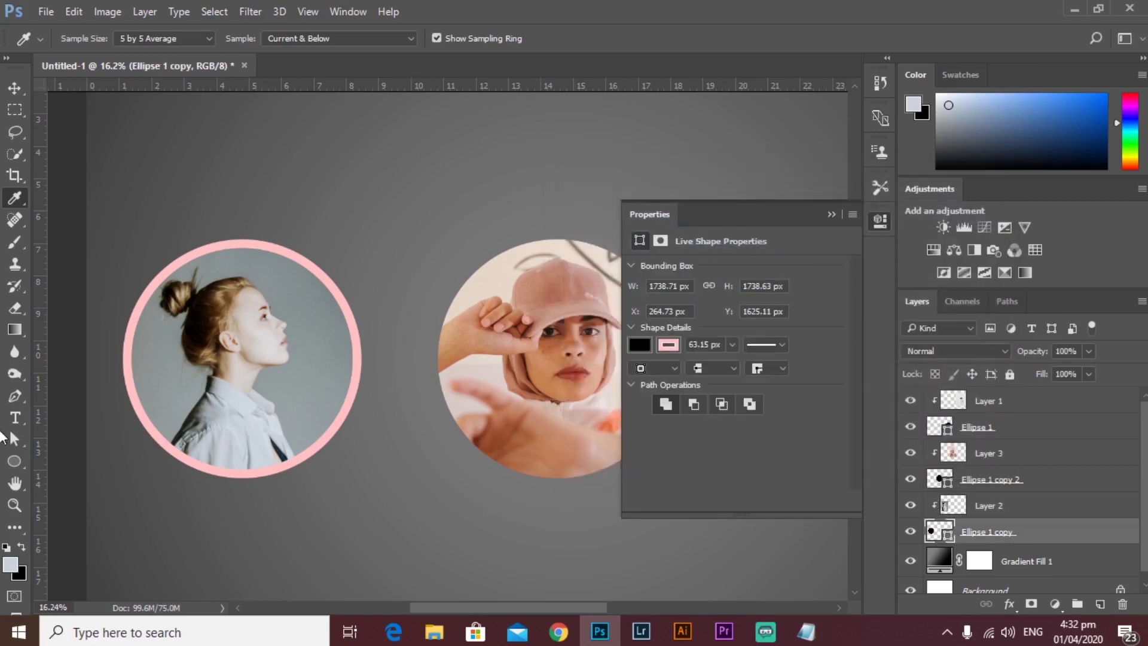
pyautogui.press('u')
pyautogui.click(676, 344)
pyautogui.click(802, 97)
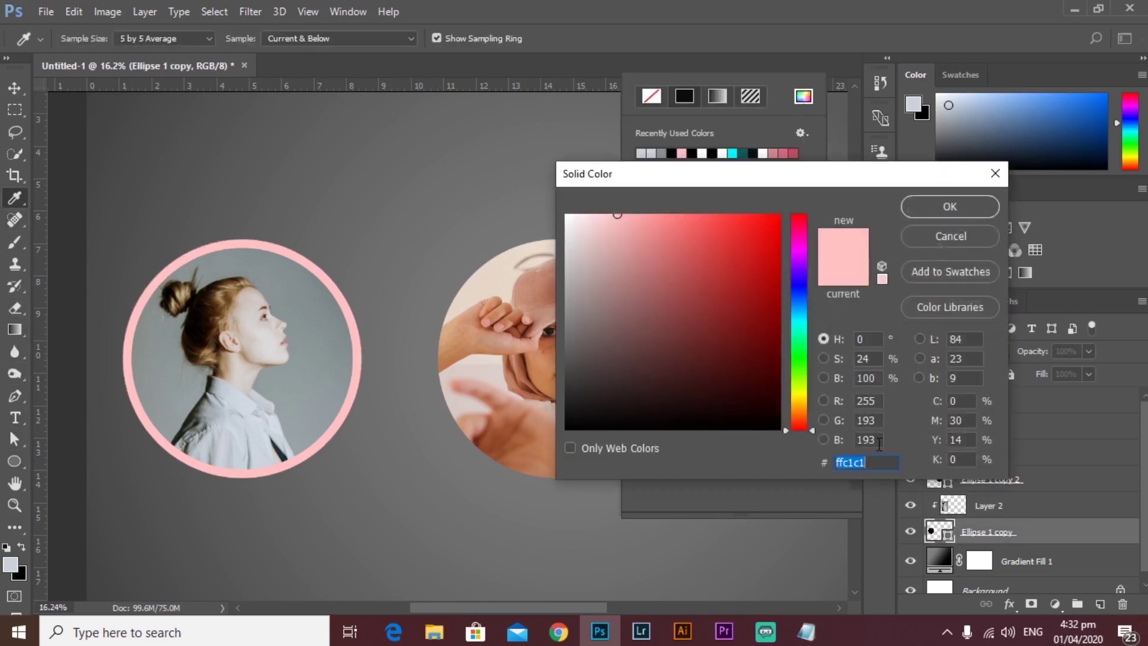
pyautogui.hotkey('ctrl', 'v')
pyautogui.click(948, 207)
pyautogui.press('Return')
pyautogui.click(881, 221)
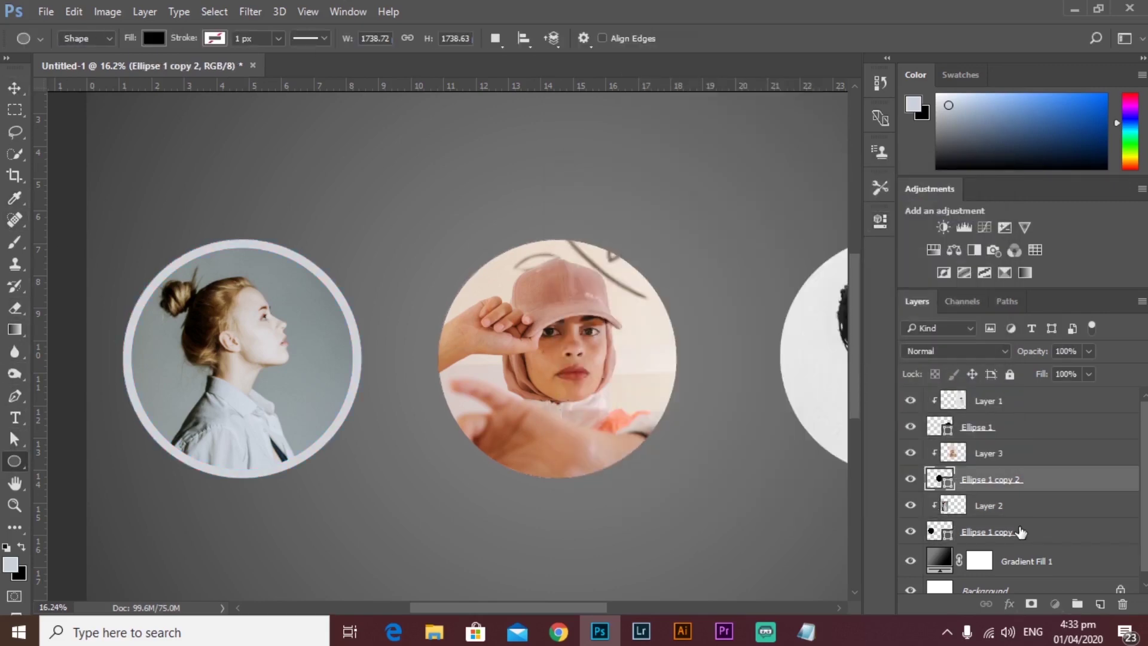
# Step: Copy the stroke width from Ellipse 1 copy and apply it to Ellipse 1 copy 2 as a 63.15 px black stroke
pyautogui.click(887, 225)
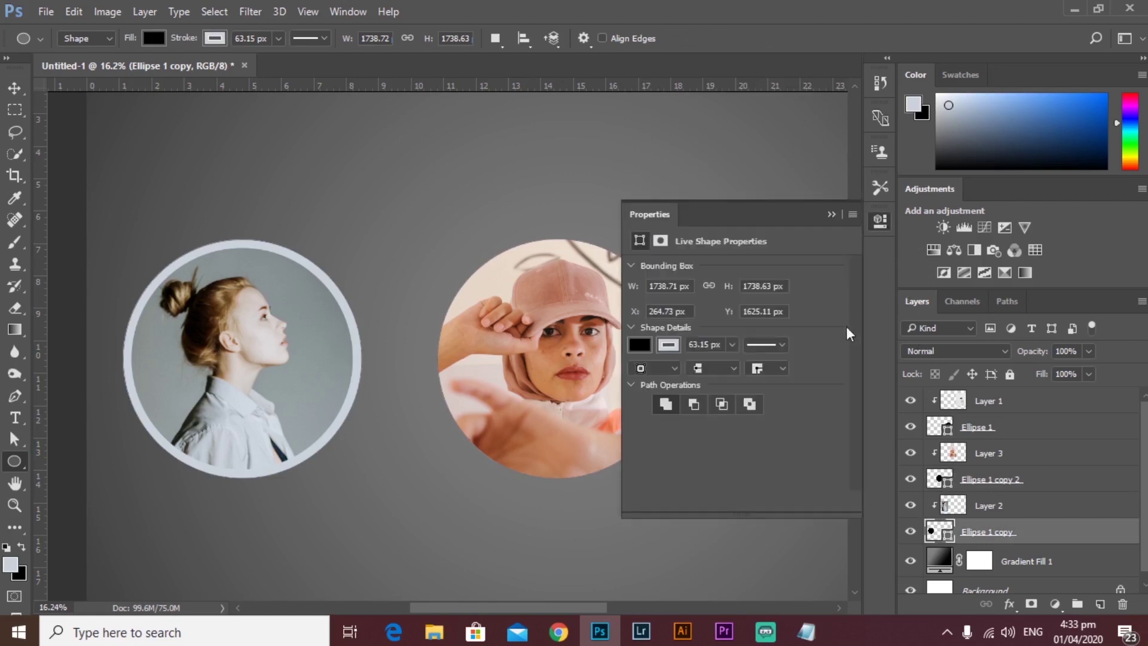
pyautogui.click(716, 343)
pyautogui.moveTo(721, 345); pyautogui.dragTo(680, 342)
pyautogui.click(876, 224)
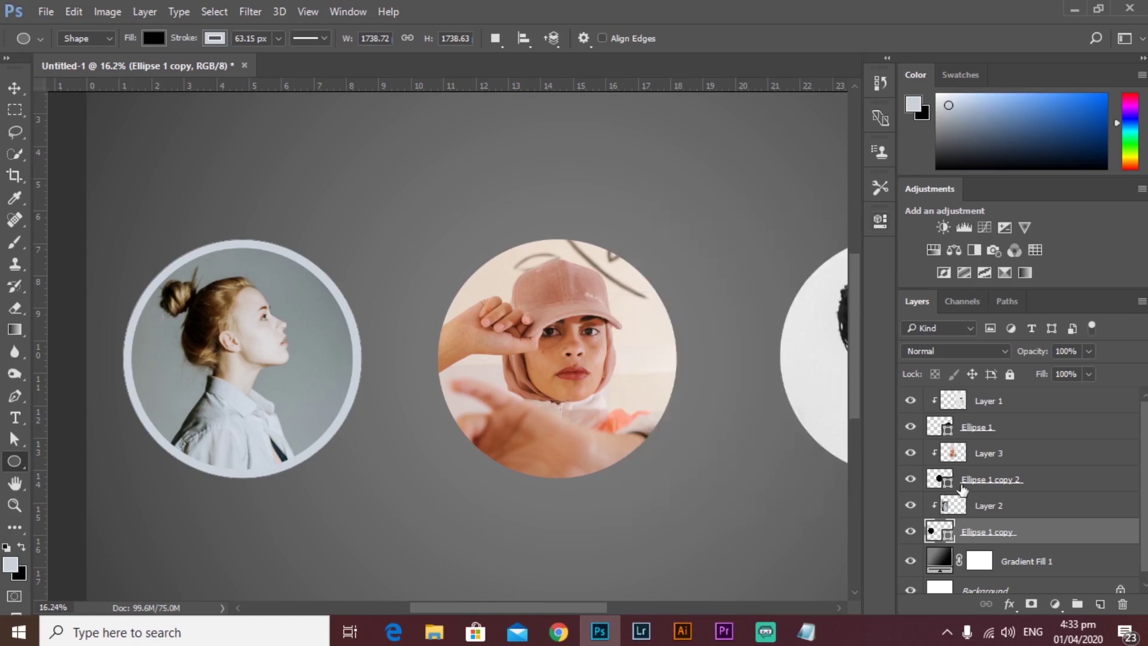
pyautogui.click(939, 480)
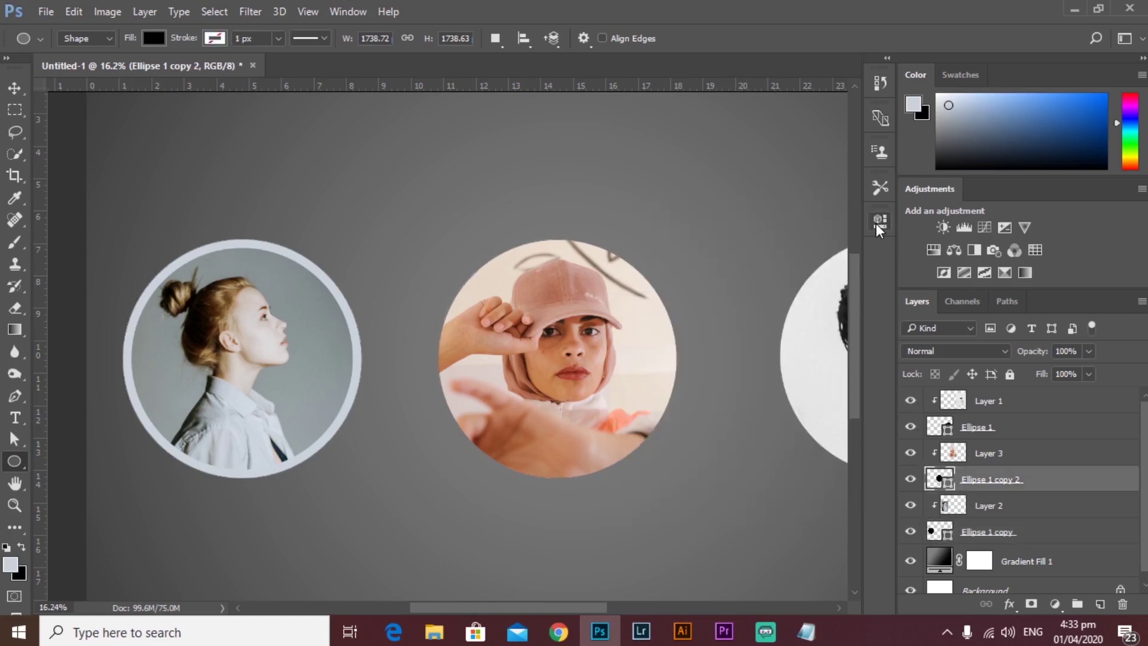
pyautogui.click(879, 221)
pyautogui.hotkey('ctrl', 'v')
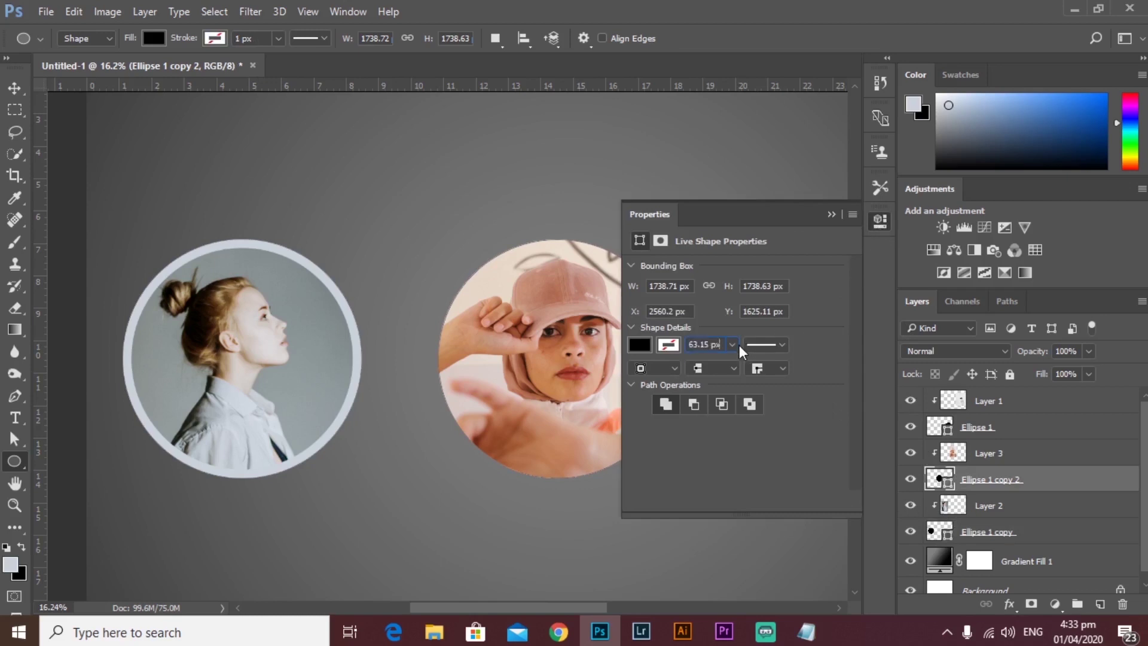
pyautogui.press('Return')
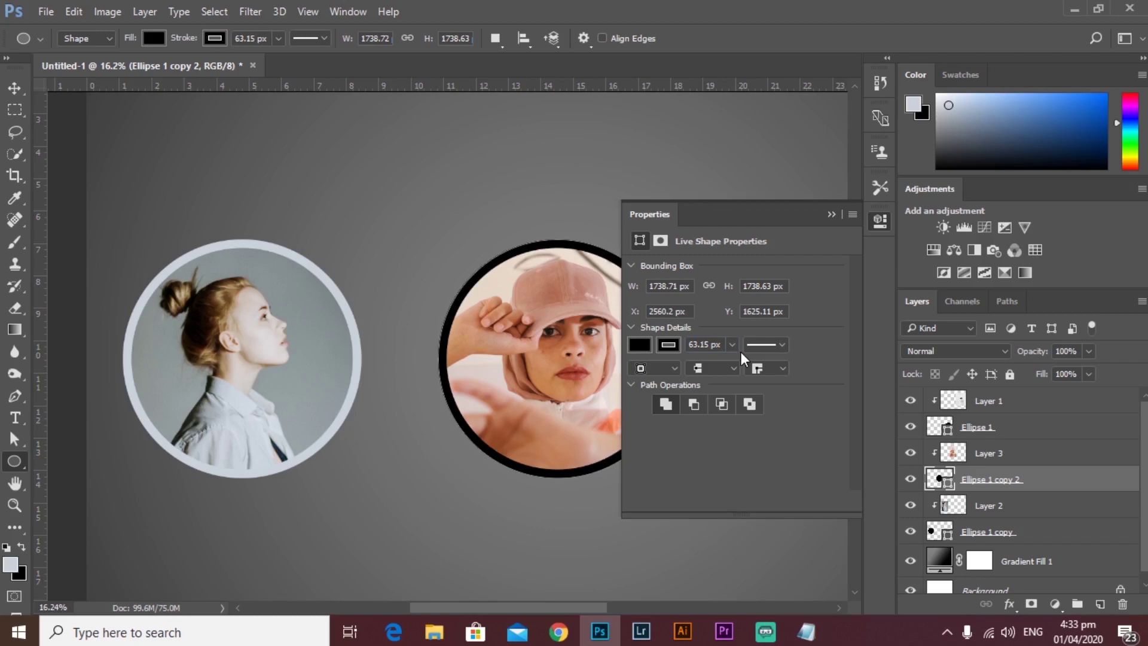
pyautogui.click(882, 219)
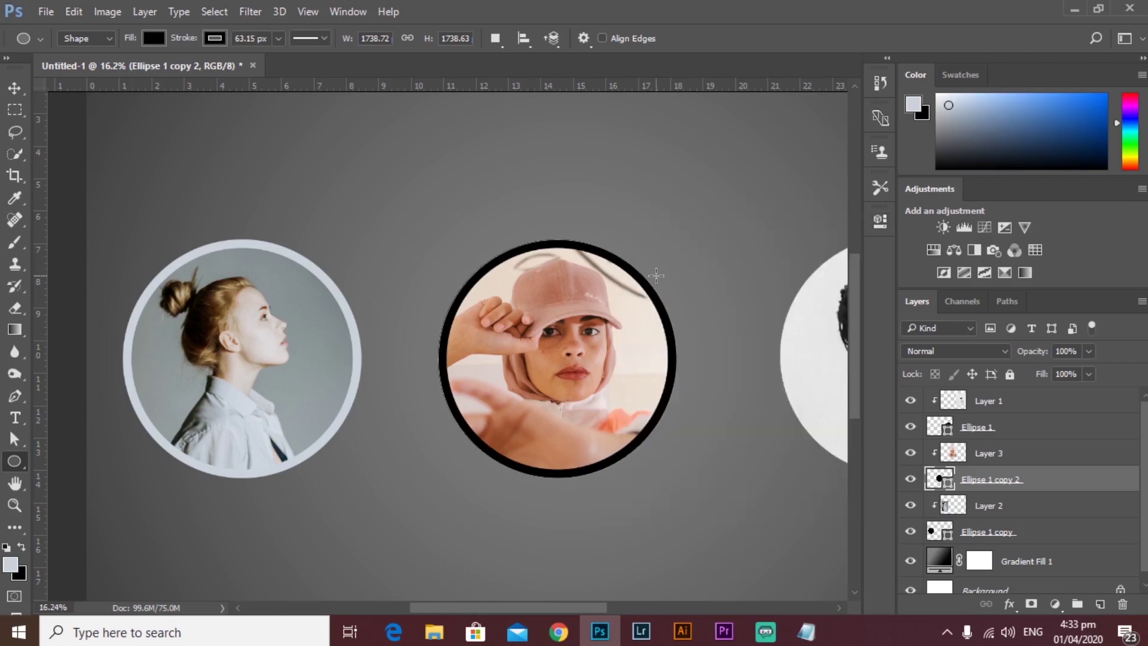
# Step: Set the Eyedropper to sample All Layers, and reselect the Ellipse 1 copy 2 shape with the Ellipse tool active
pyautogui.press('i')
pyautogui.click(588, 279)
pyautogui.click(1015, 454)
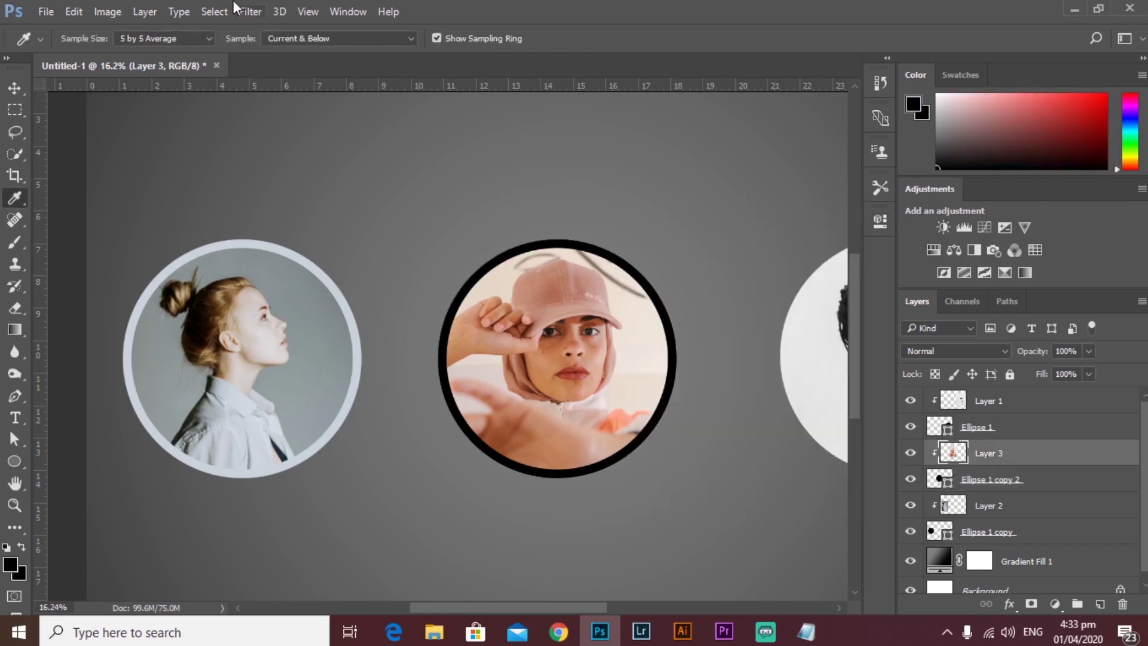
pyautogui.click(290, 38)
pyautogui.click(285, 75)
pyautogui.click(191, 40)
pyautogui.click(191, 40)
pyautogui.click(1051, 485)
pyautogui.press('u')
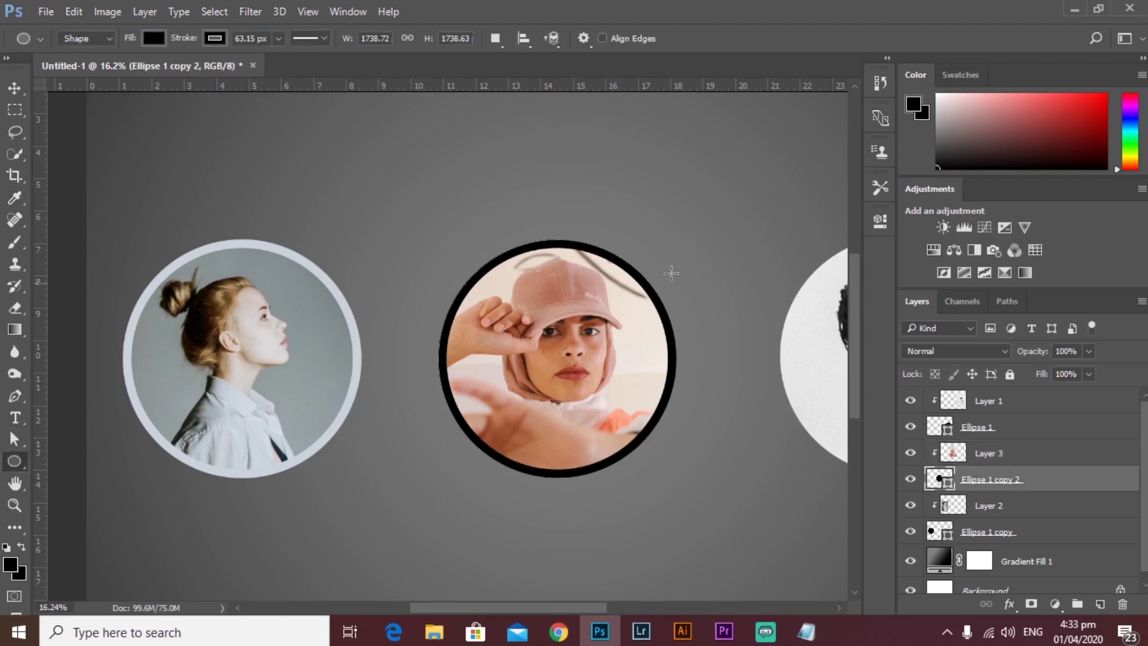
# Step: Recolor the Ellipse 1 copy 2 stroke with a dusty pink sampled from the cap in the middle portrait
pyautogui.click(879, 219)
pyautogui.click(669, 345)
pyautogui.click(803, 97)
pyautogui.click(536, 280)
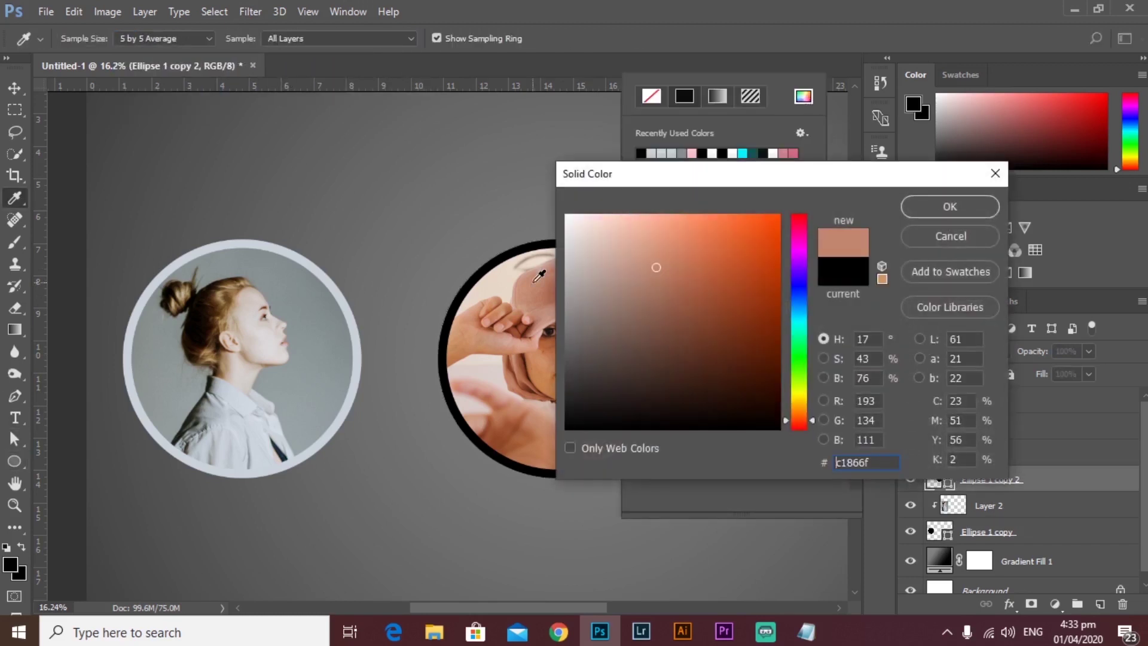
pyautogui.click(545, 261)
pyautogui.click(950, 207)
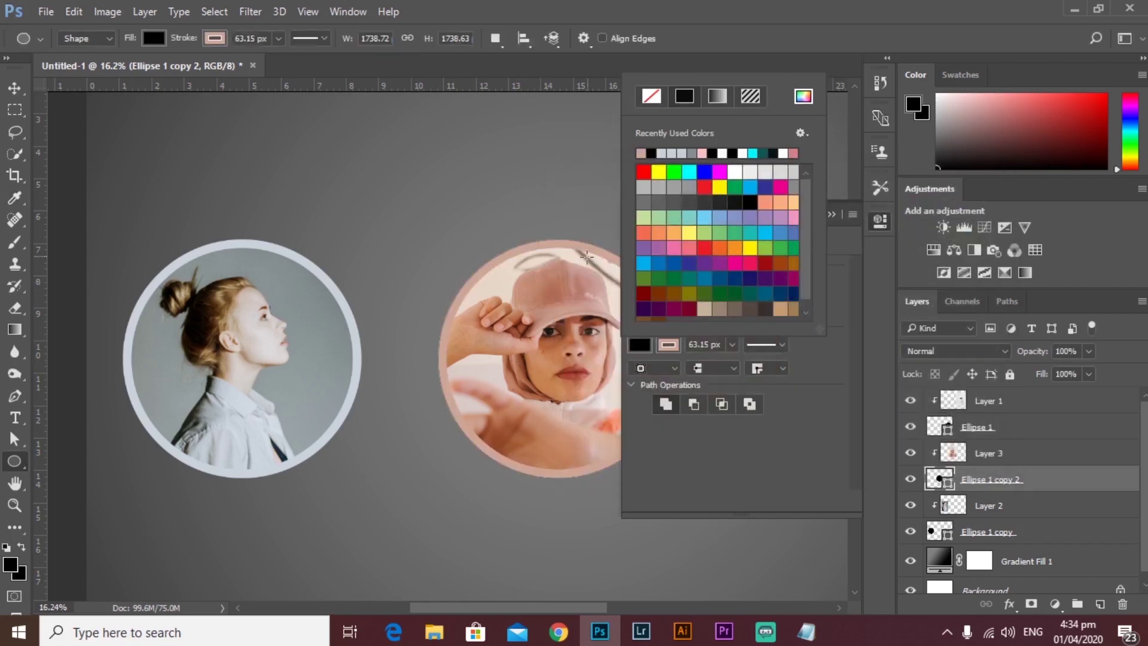
# Step: Change the stroke color of Ellipse 1 copy 2 to a light coral pink
pyautogui.click(802, 96)
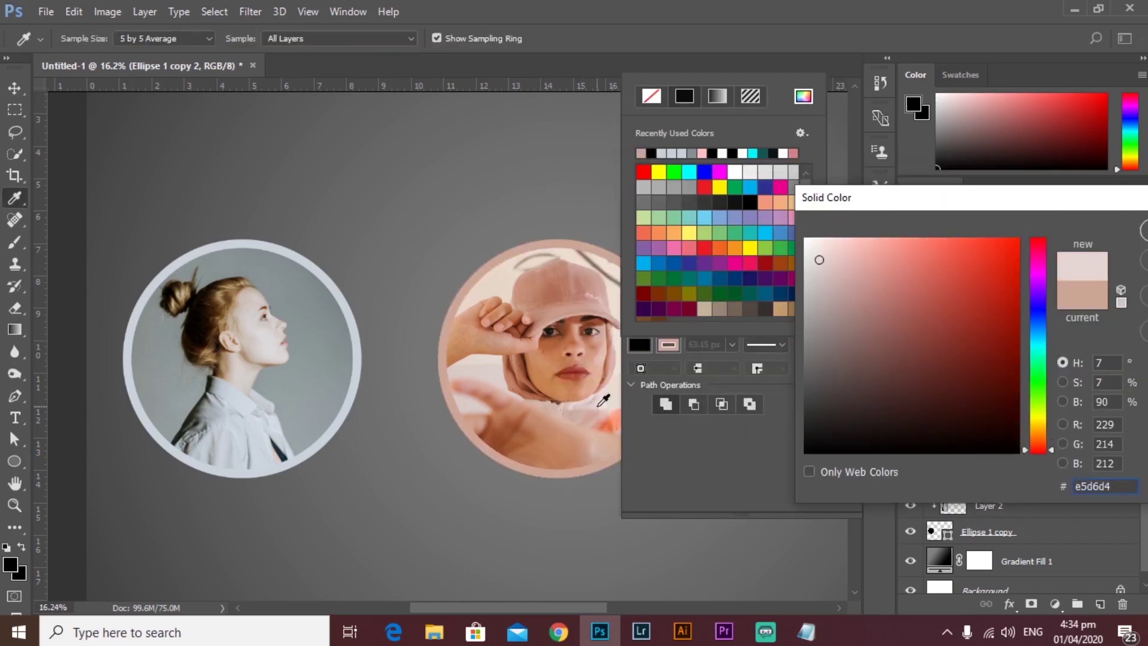
pyautogui.click(873, 245)
pyautogui.moveTo(872, 245); pyautogui.dragTo(868, 237)
pyautogui.moveTo(968, 197); pyautogui.dragTo(688, 216)
pyautogui.click(944, 246)
pyautogui.click(878, 221)
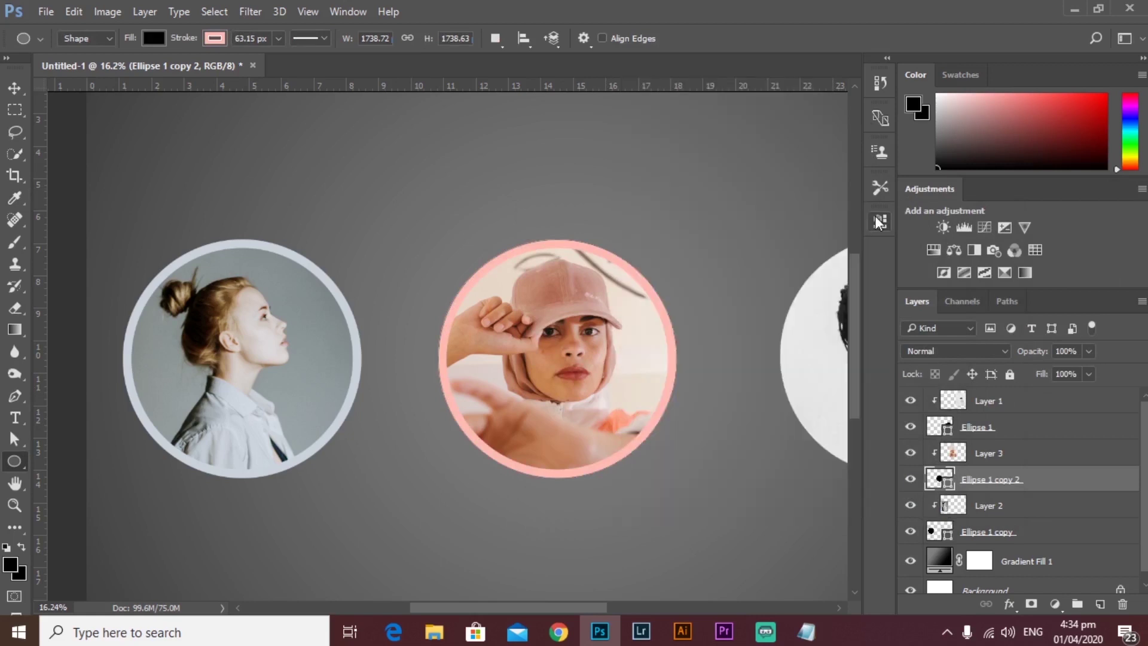
# Step: Give the Ellipse 1 shape around the black-and-white portrait a black stroke 63.15 px wide
pyautogui.hscroll(2, 668, 273)
pyautogui.hscroll(4, 666, 266)
pyautogui.click(1029, 435)
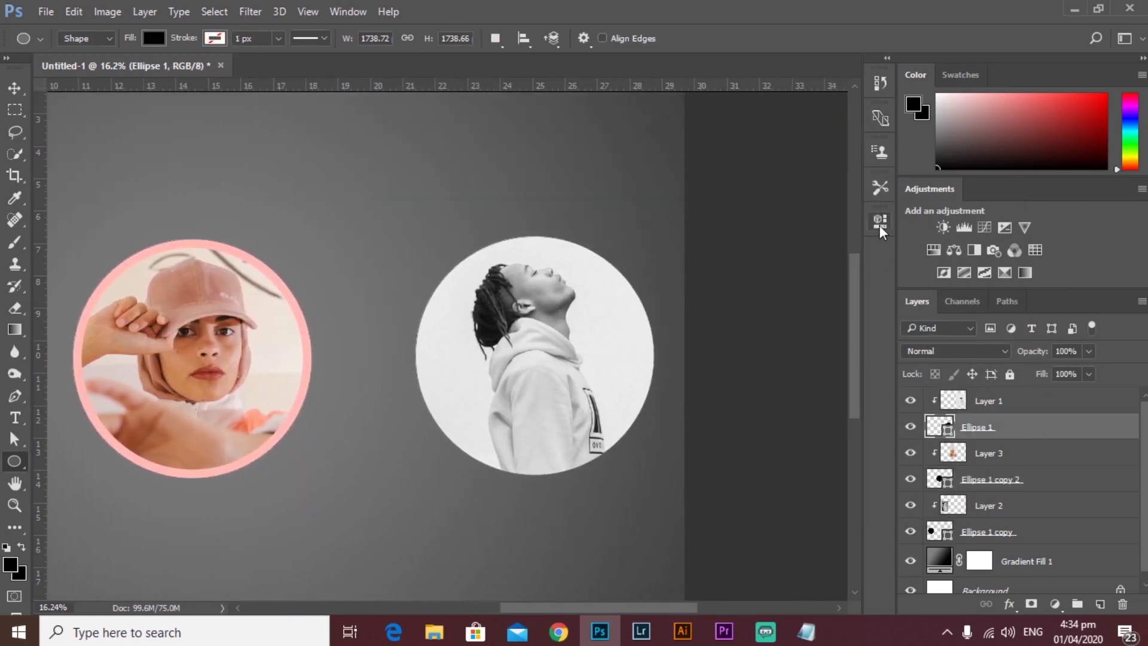
pyautogui.click(879, 222)
pyautogui.click(690, 345)
# Step: Set the Ellipse 1 stroke color to the dark gray 6b6b6b sampled from the black-and-white portrait
pyautogui.click(668, 344)
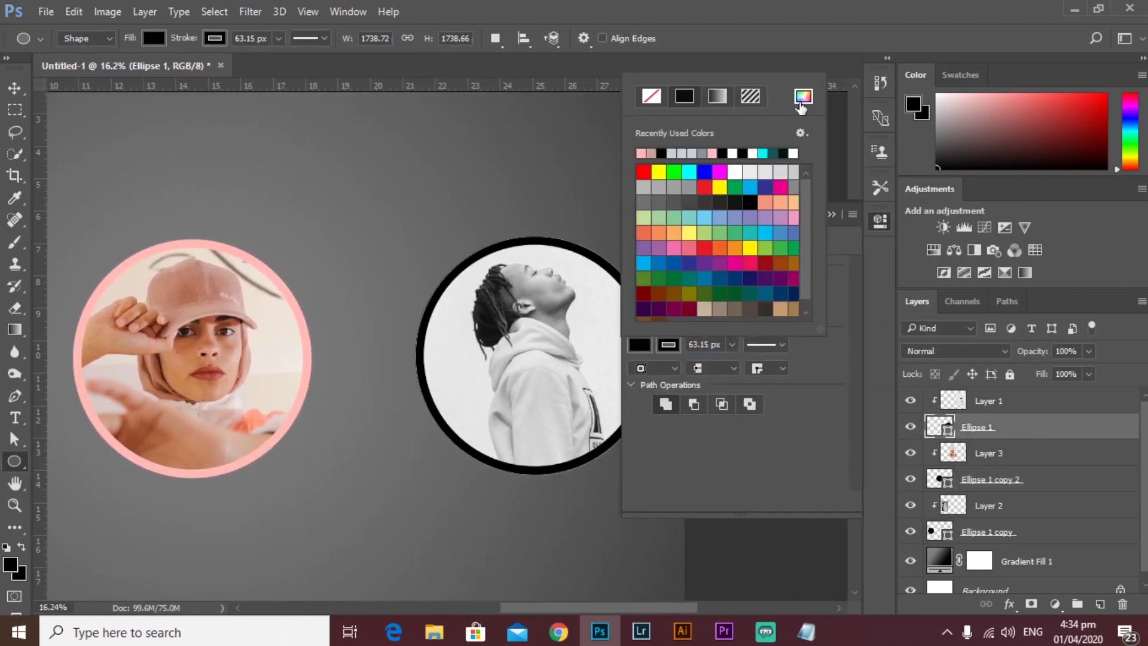
pyautogui.click(803, 96)
pyautogui.click(547, 318)
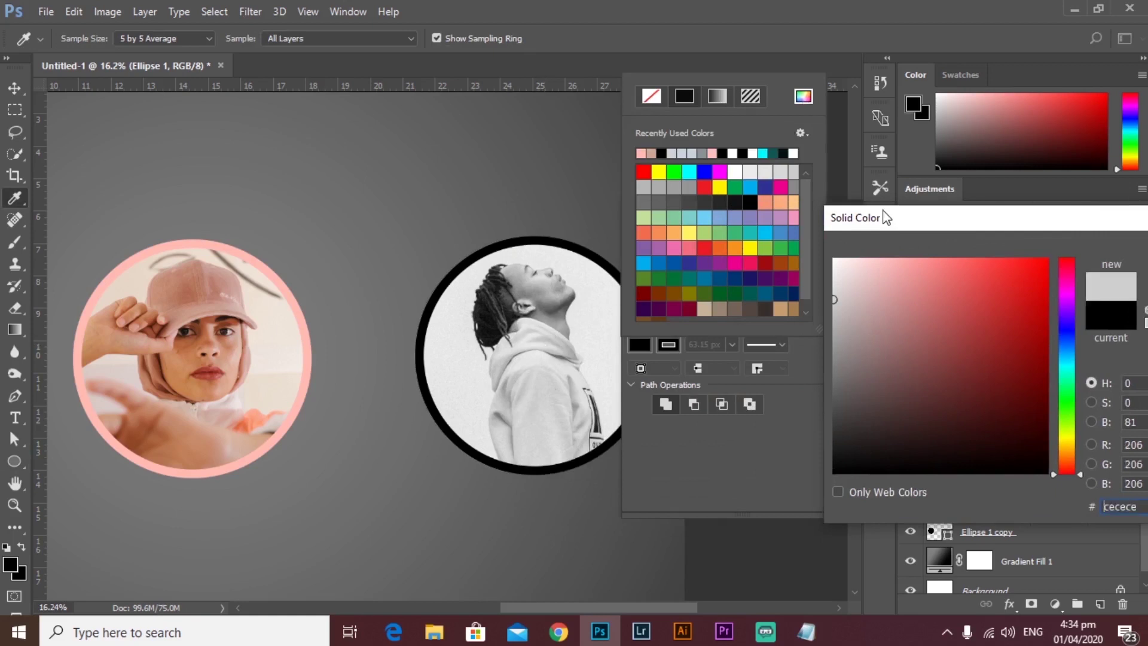
pyautogui.moveTo(883, 218); pyautogui.dragTo(825, 219)
pyautogui.click(554, 305)
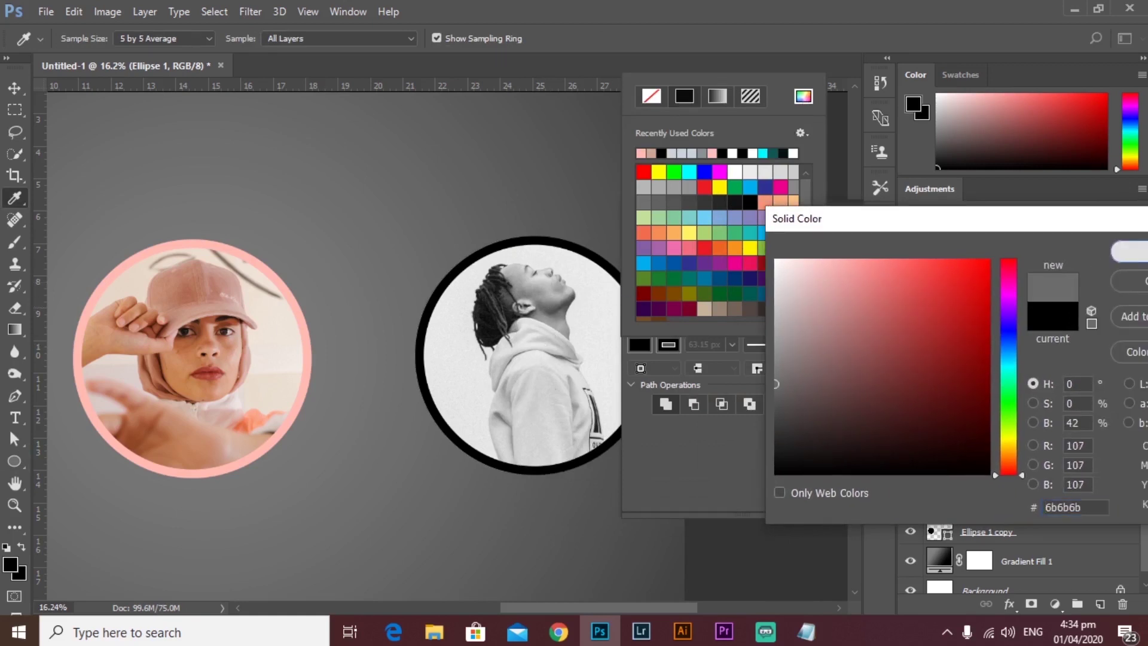
pyautogui.click(1129, 251)
pyautogui.click(880, 221)
# Step: Brighten the background by changing the gray starting color stop of Gradient Fill 1 to a light gray
pyautogui.click(15, 89)
pyautogui.scroll(-5, 290, 169)
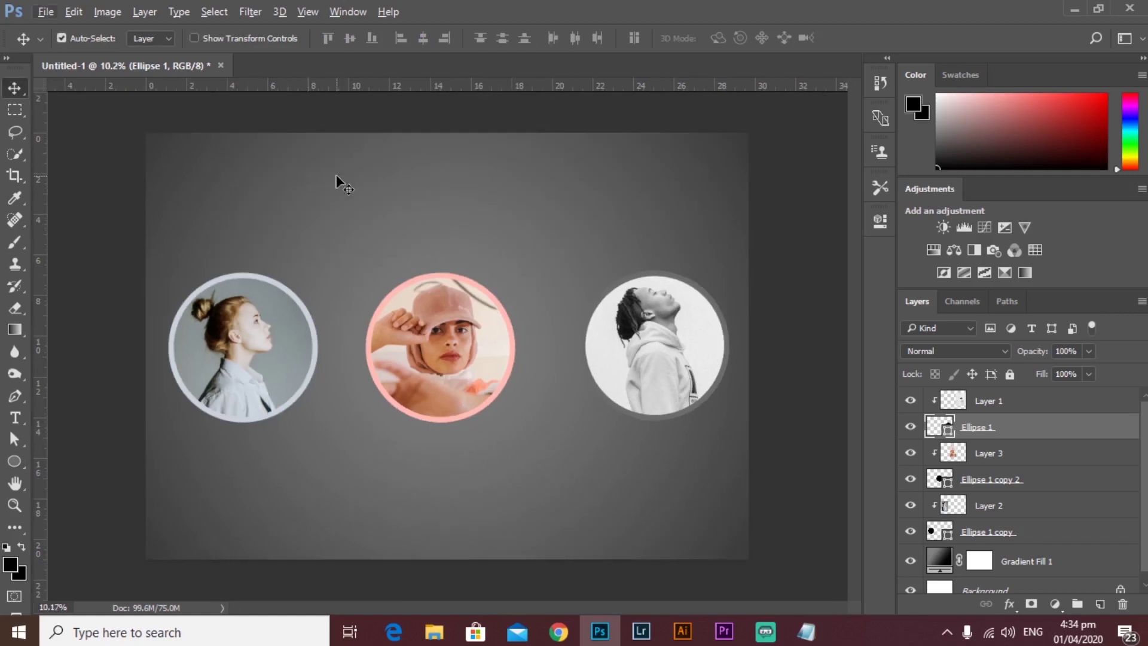
pyautogui.scroll(1, 342, 182)
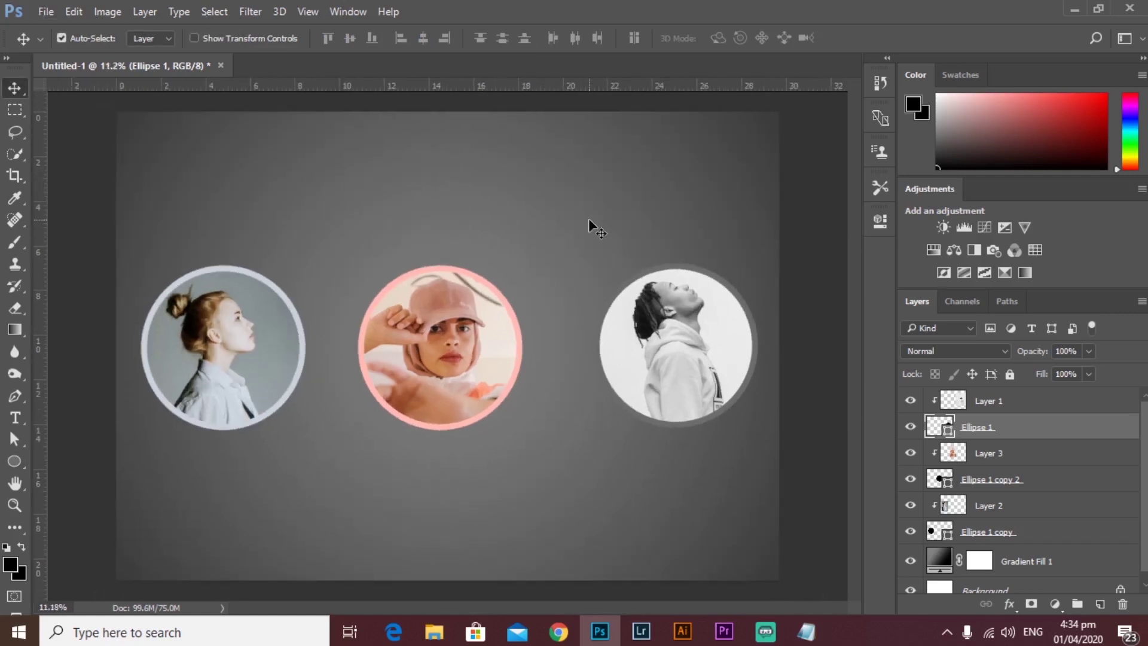
pyautogui.click(588, 219)
pyautogui.doubleClick(943, 565)
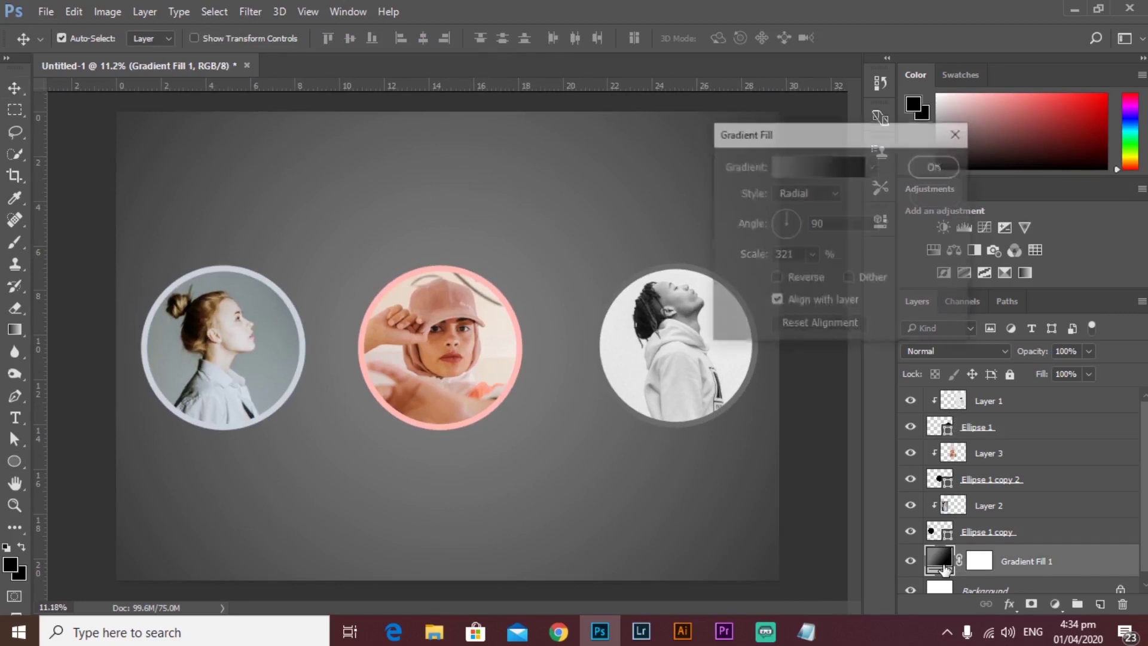
pyautogui.click(789, 170)
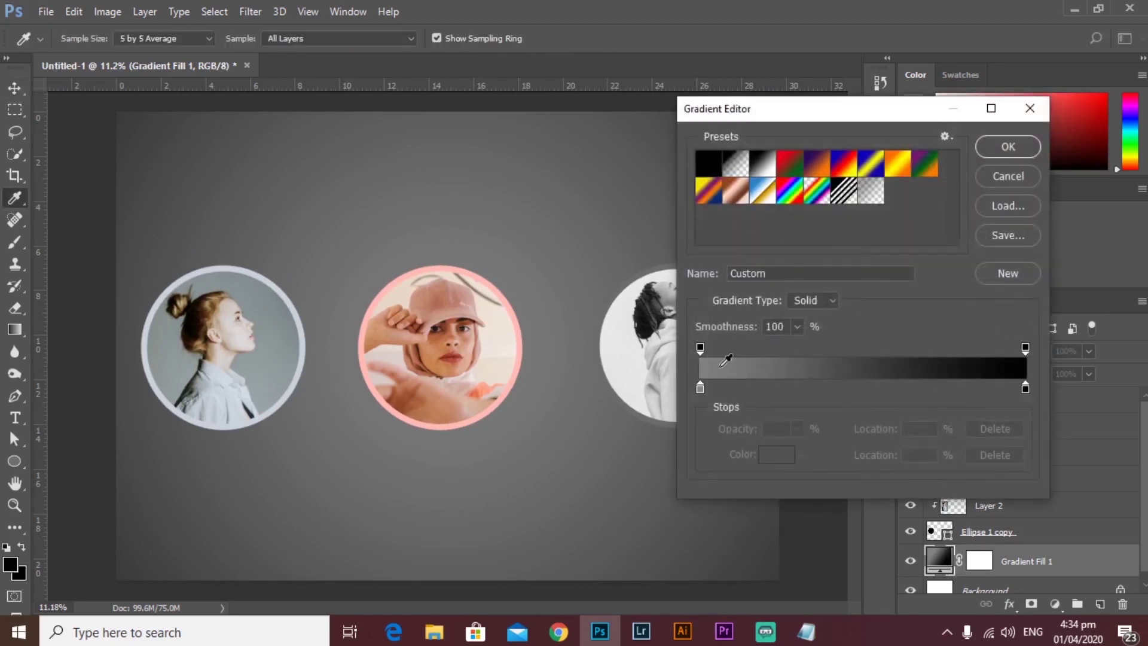
pyautogui.click(700, 388)
pyautogui.doubleClick(702, 388)
pyautogui.moveTo(388, 214); pyautogui.dragTo(335, 209)
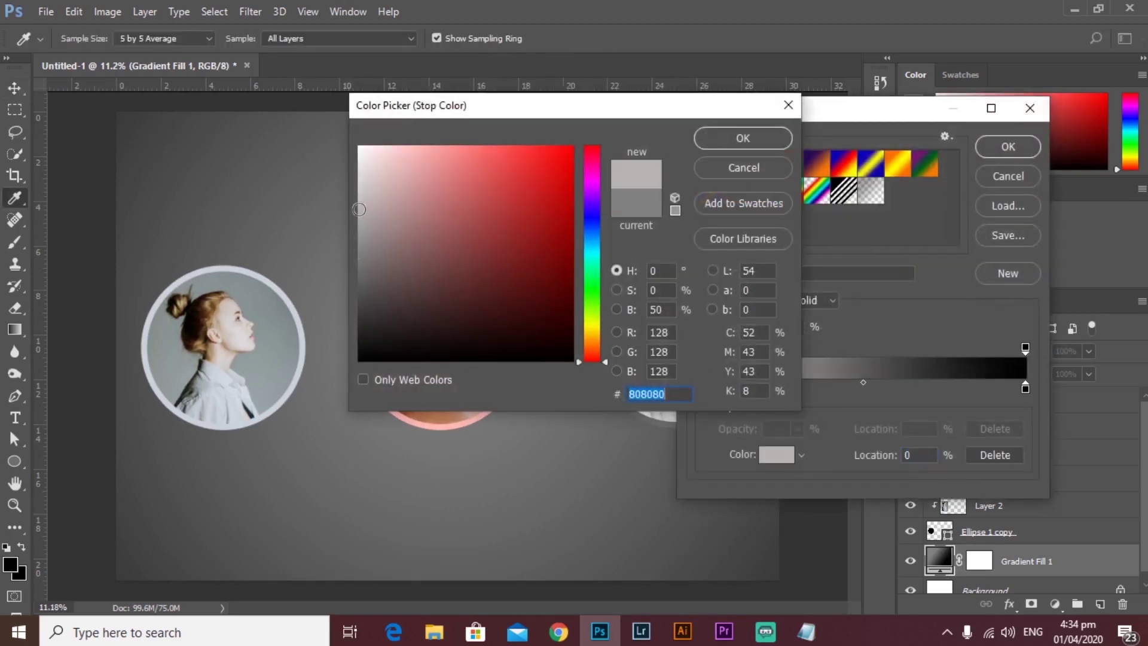
pyautogui.click(705, 138)
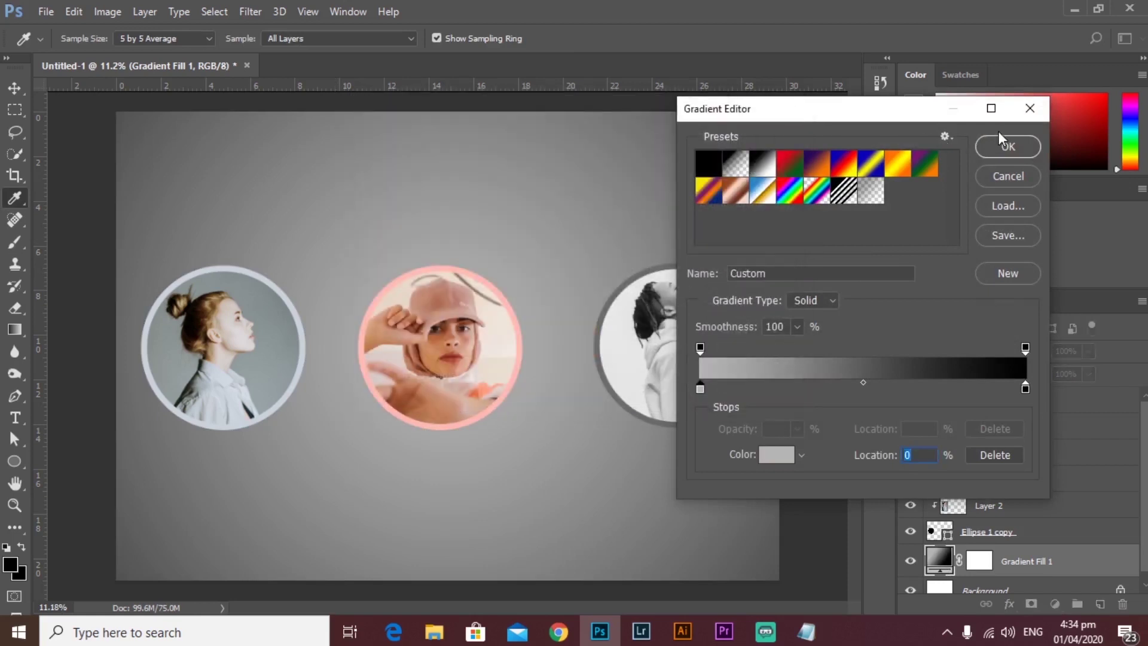
pyautogui.click(999, 135)
pyautogui.click(933, 163)
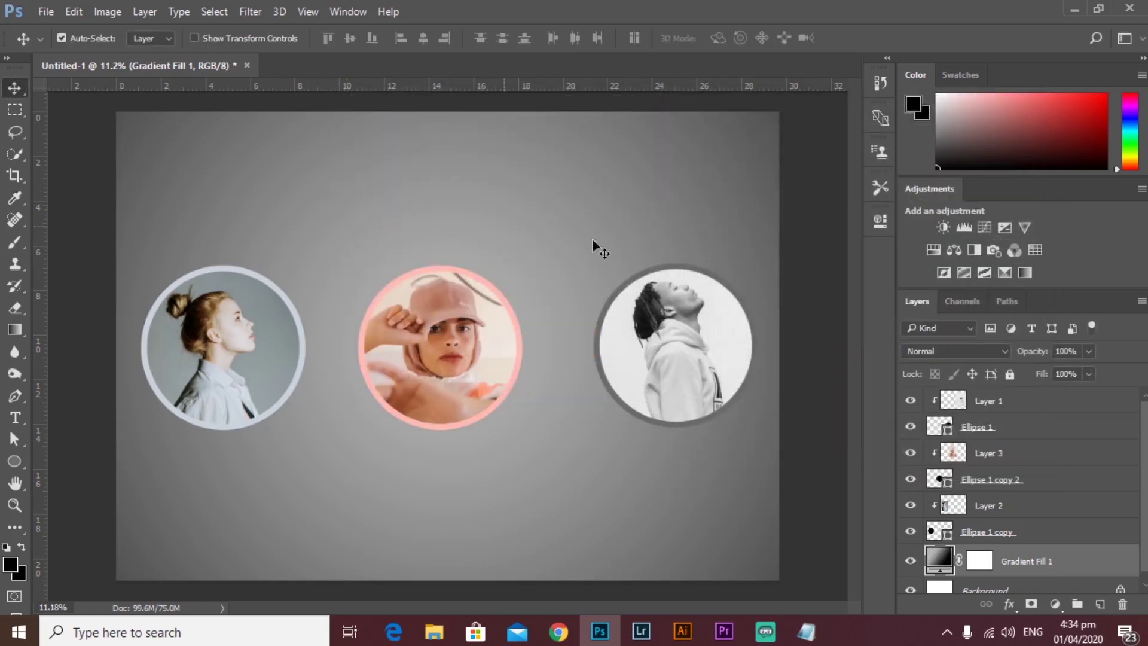
# Step: Group all portrait and ellipse layers, from Layer 1 down to Ellipse 1 copy
pyautogui.click(1034, 531)
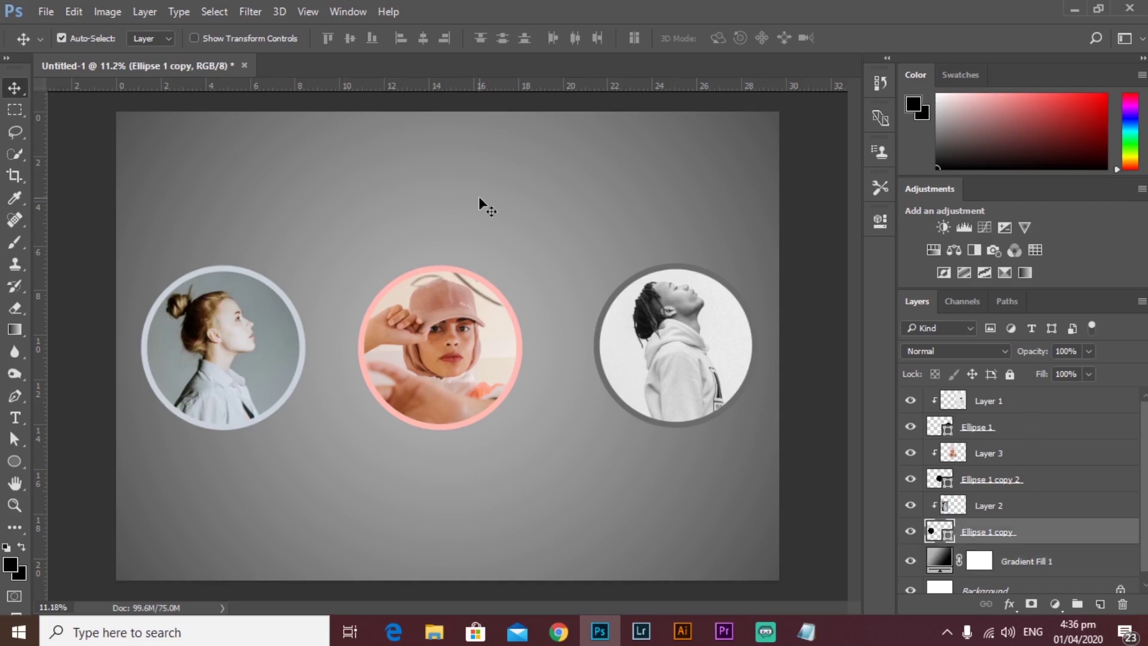
pyautogui.click(1021, 401)
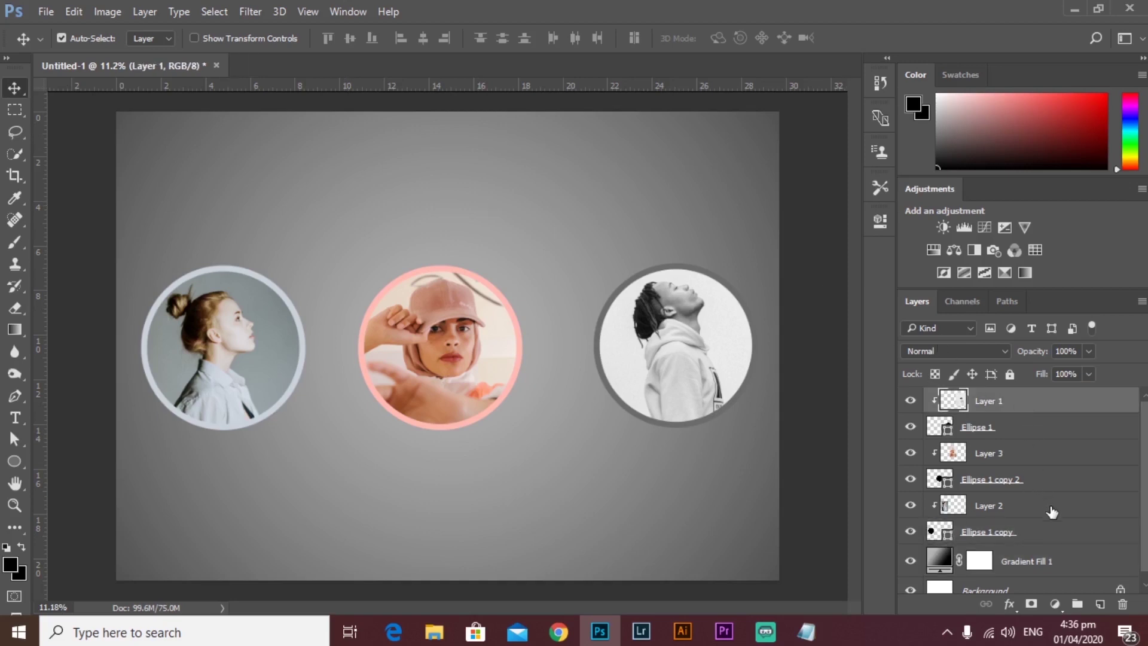
pyautogui.keyDown('shift'); pyautogui.click(1059, 526); pyautogui.keyUp('shift')
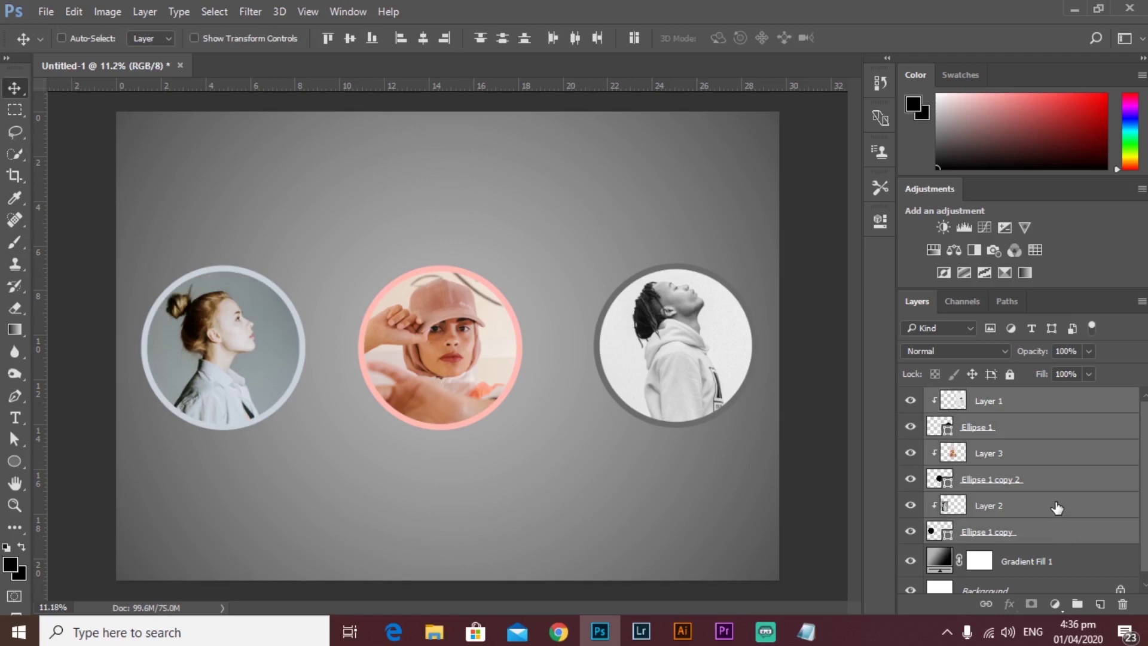
pyautogui.hotkey('ctrl', 'g')
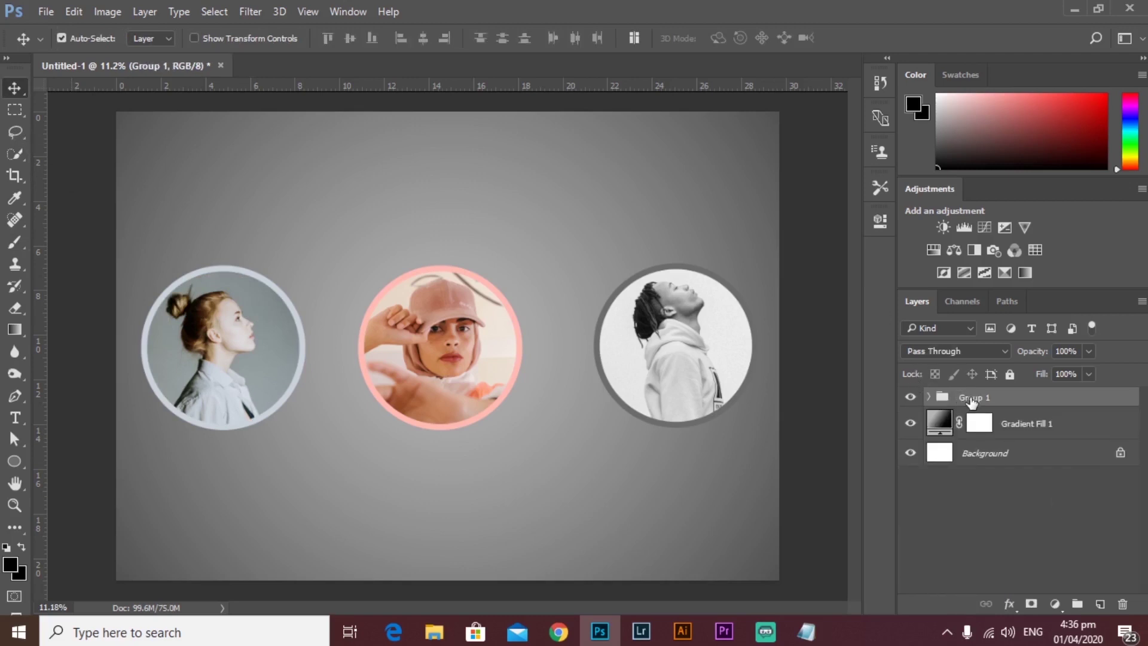
# Step: Rename the new layer group to "clipping mask shapes"
pyautogui.doubleClick(973, 398)
pyautogui.write('c')
pyautogui.write('lipping ')
pyautogui.write('pask')
pyautogui.write('mas')
pyautogui.write('k shapes')
pyautogui.press('Return')
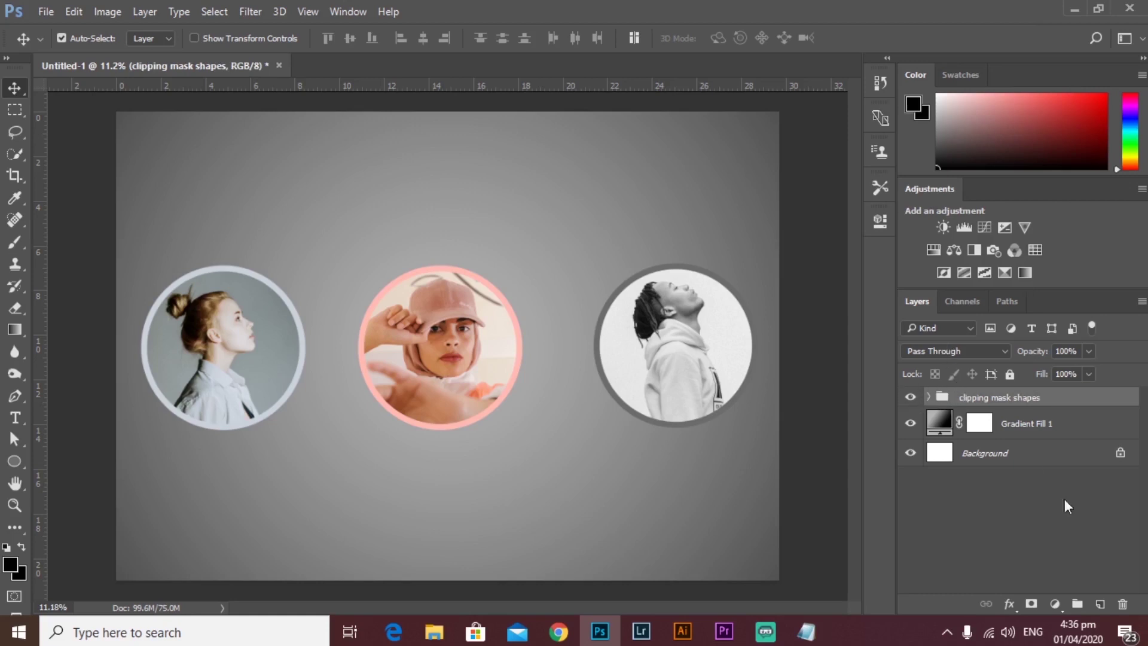
# Step: Set the Type tool's text color to near-white
pyautogui.click(16, 417)
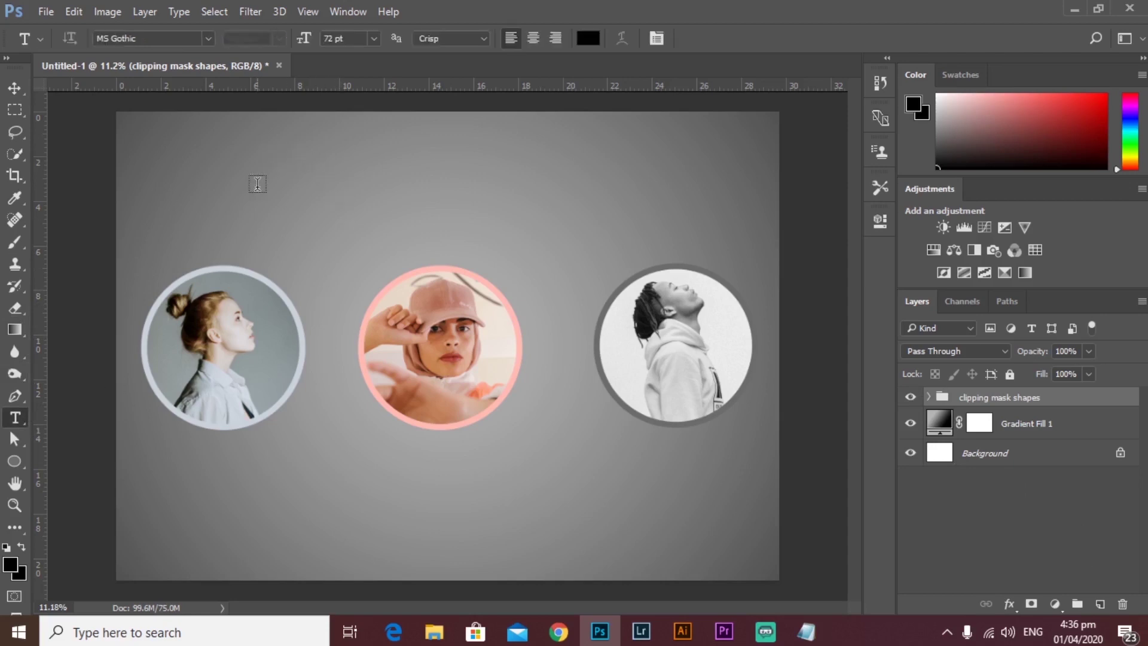
pyautogui.click(591, 38)
pyautogui.click(359, 147)
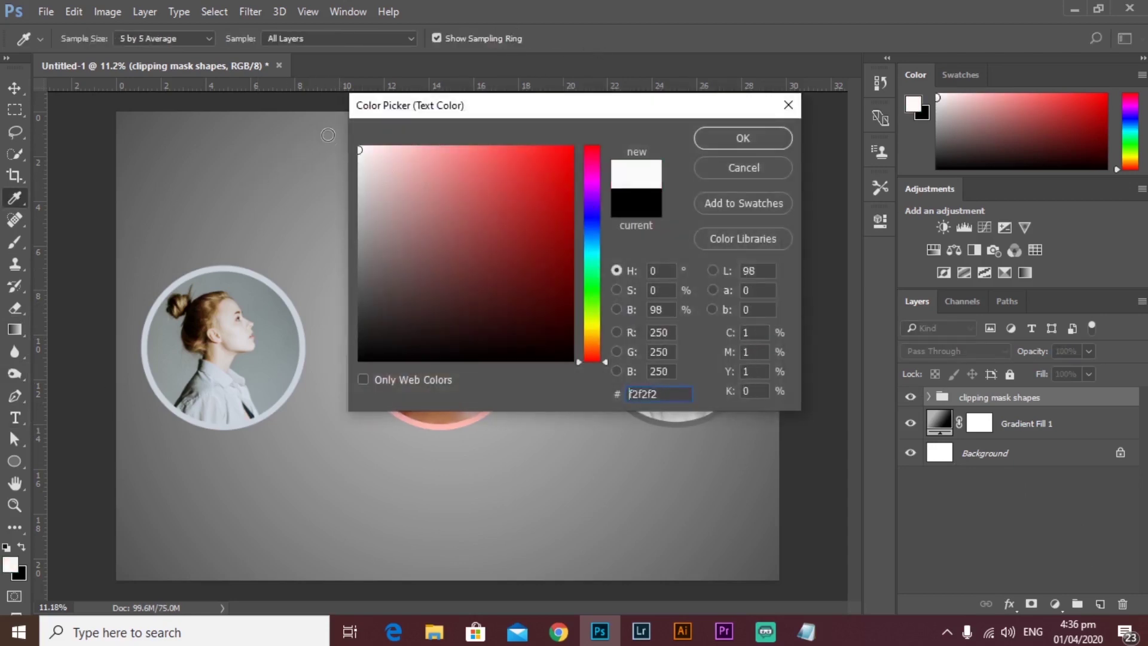
pyautogui.click(751, 147)
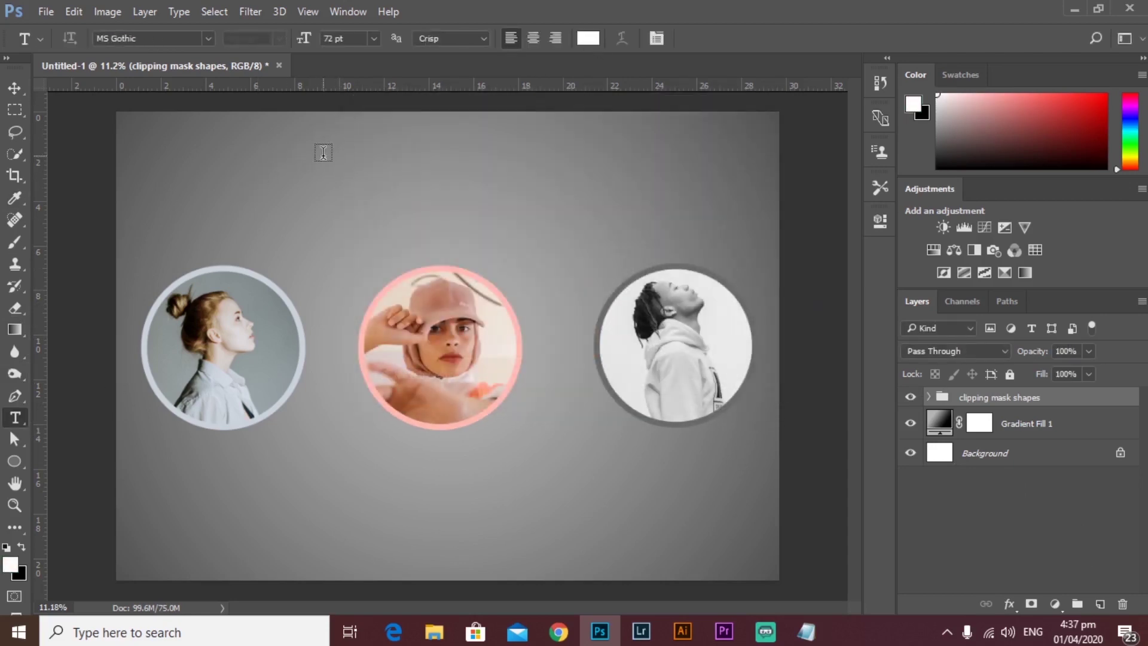
# Step: Add the text "MASKING" in the empty area above the circles and select all of it
pyautogui.click(315, 175)
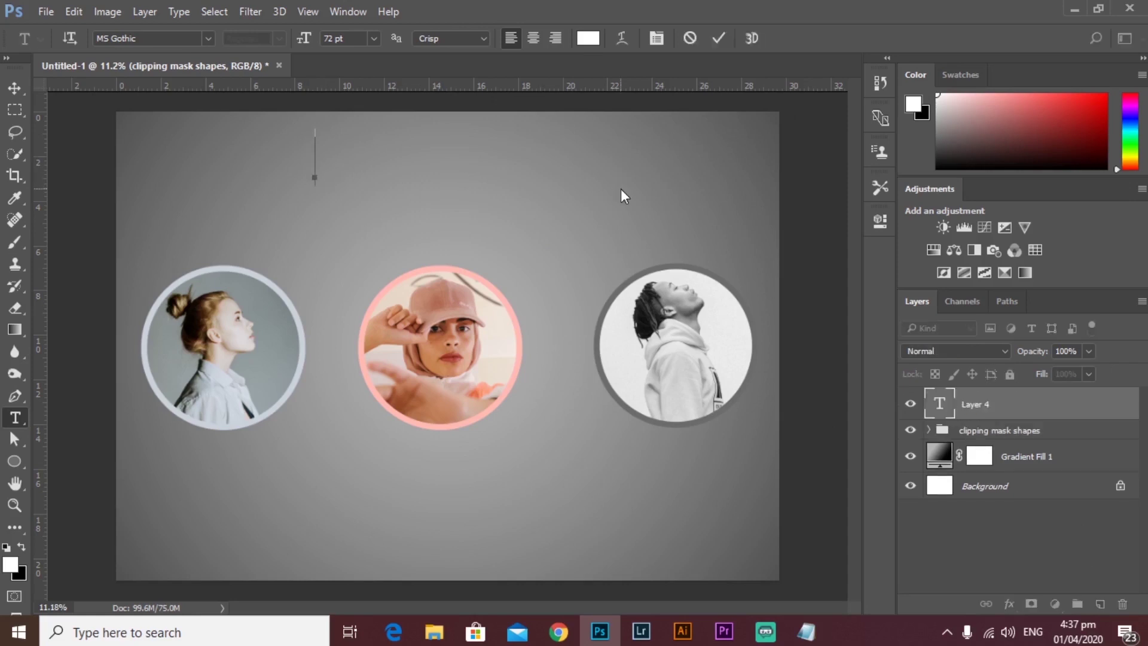
pyautogui.write('MA')
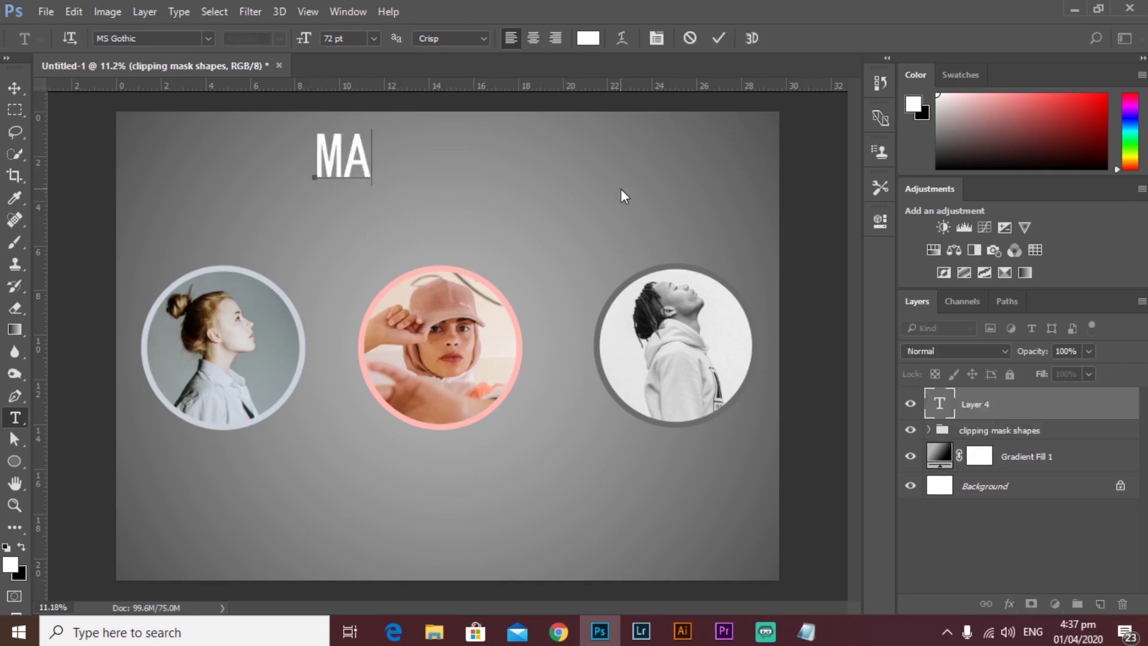
pyautogui.write('SKING')
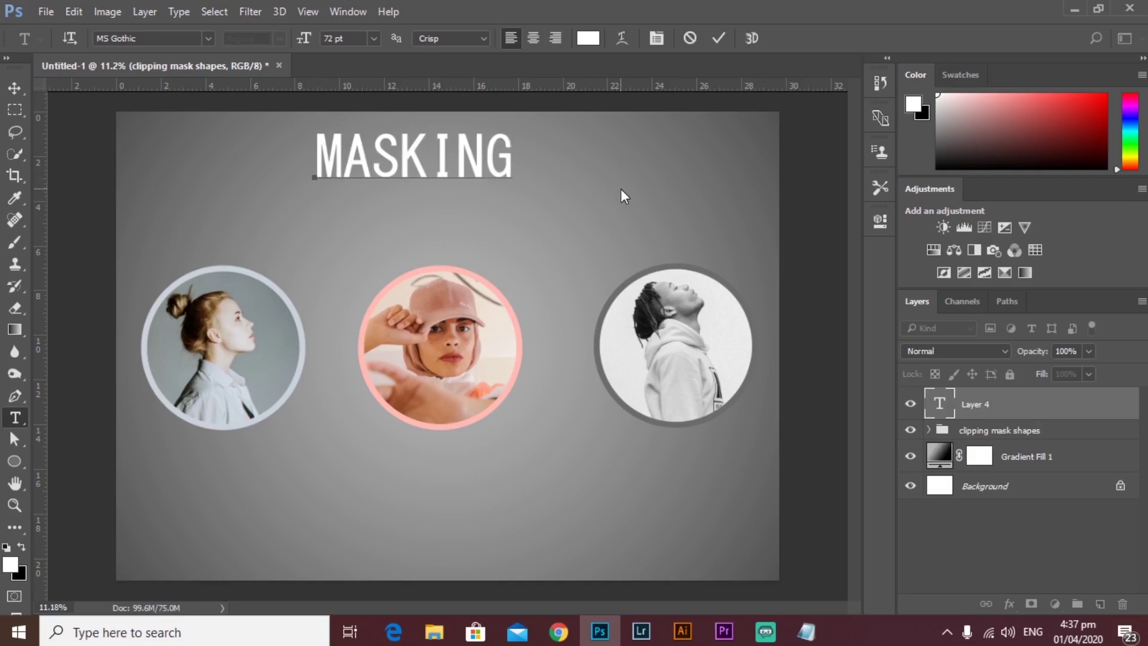
pyautogui.hotkey('ctrl', 'a')
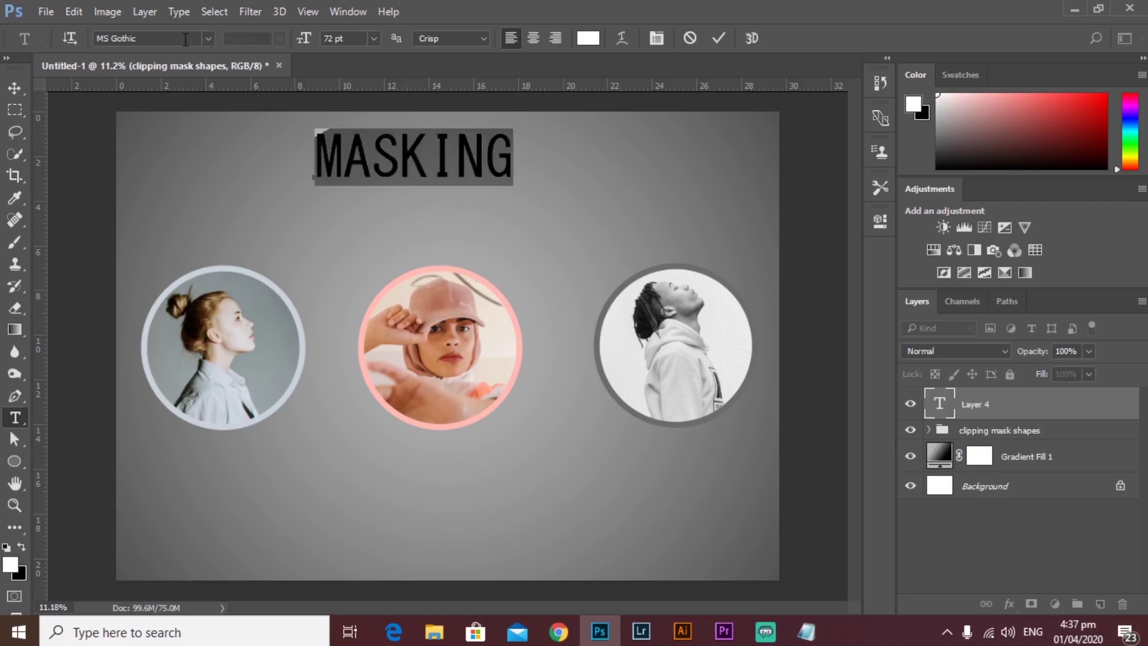
# Step: Try different Gothic fonts on the MASKING text, such as MS UI Gothic and MS PGothic
pyautogui.click(187, 35)
pyautogui.press('Down')
pyautogui.press('Down')
pyautogui.press('Down')
pyautogui.press('Down')
pyautogui.press('Down')
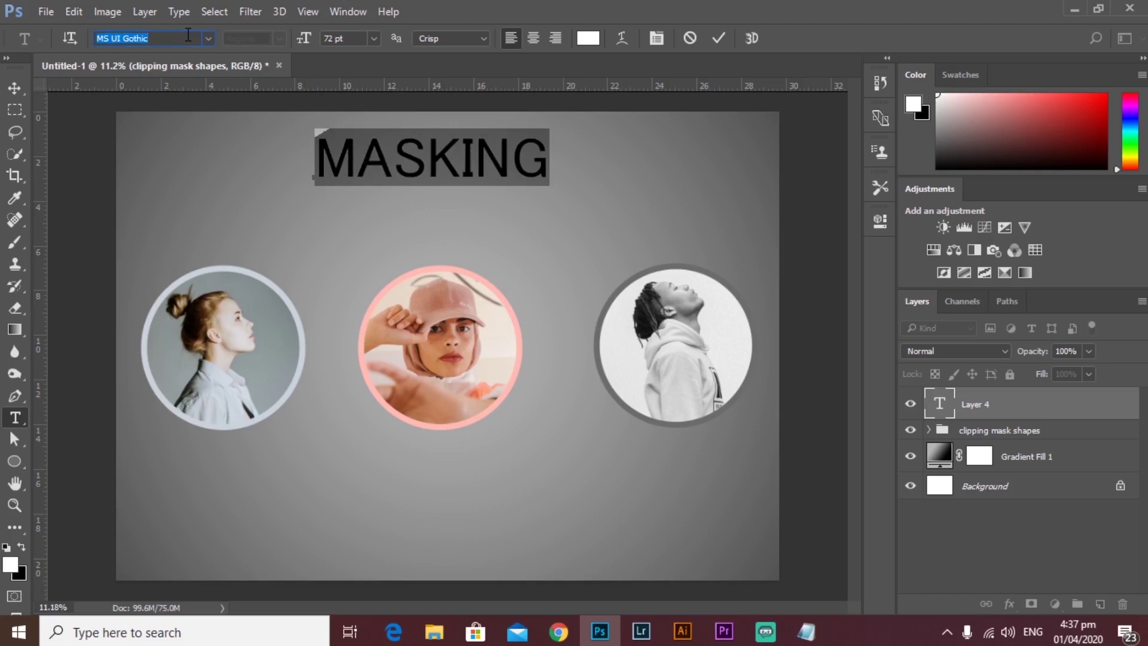
pyautogui.press('Up')
pyautogui.press('Up')
pyautogui.press('Up')
pyautogui.press('Up')
pyautogui.press('Up')
pyautogui.press('Up')
pyautogui.press('Up')
pyautogui.press('Up')
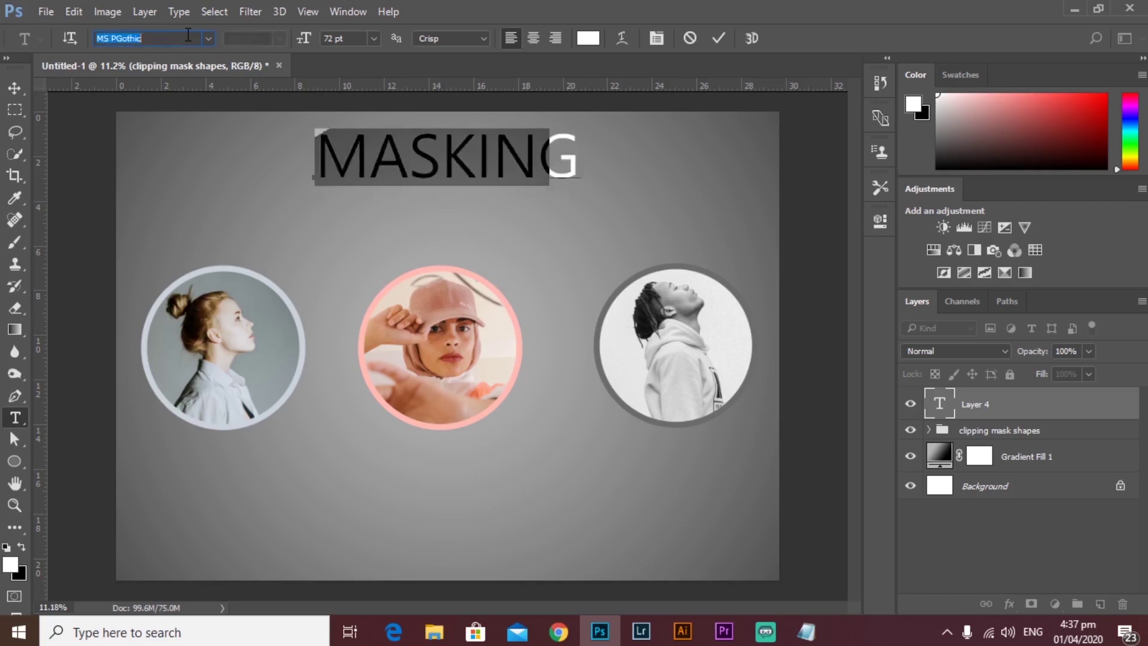
# Step: Try the Bold styles of Microsoft JhengHei and Malgun Gothic on the MASKING text
pyautogui.click(277, 38)
pyautogui.click(277, 76)
pyautogui.click(186, 37)
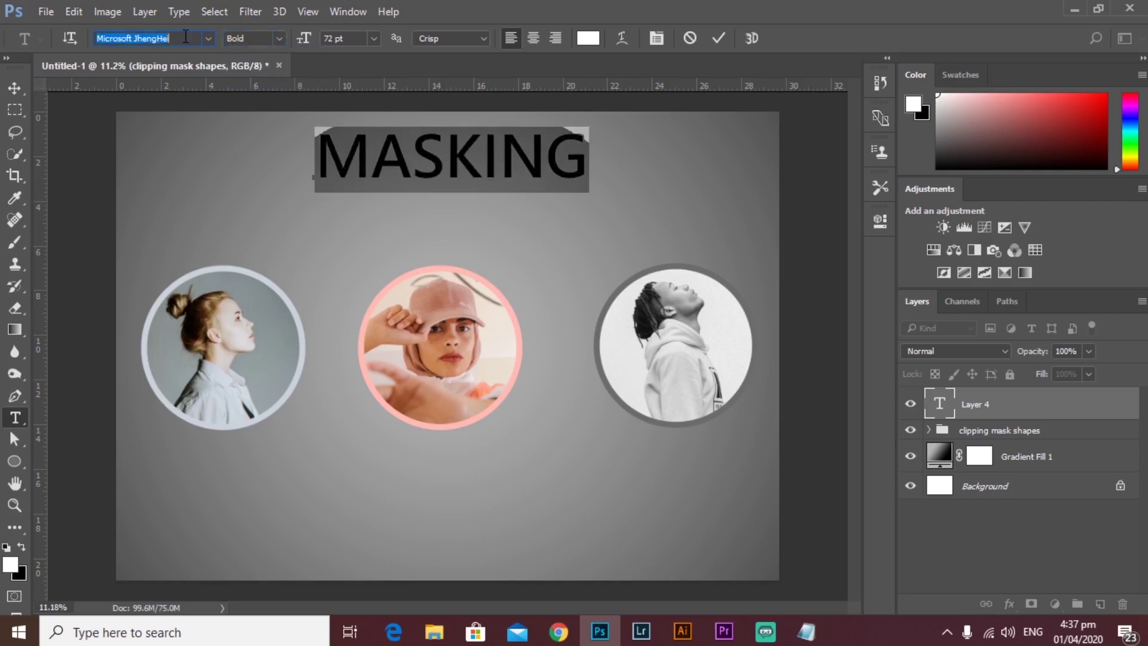
pyautogui.press('Up')
pyautogui.press('Up')
pyautogui.press('Up')
pyautogui.press('Up')
pyautogui.press('Up')
pyautogui.press('Up')
pyautogui.press('Up')
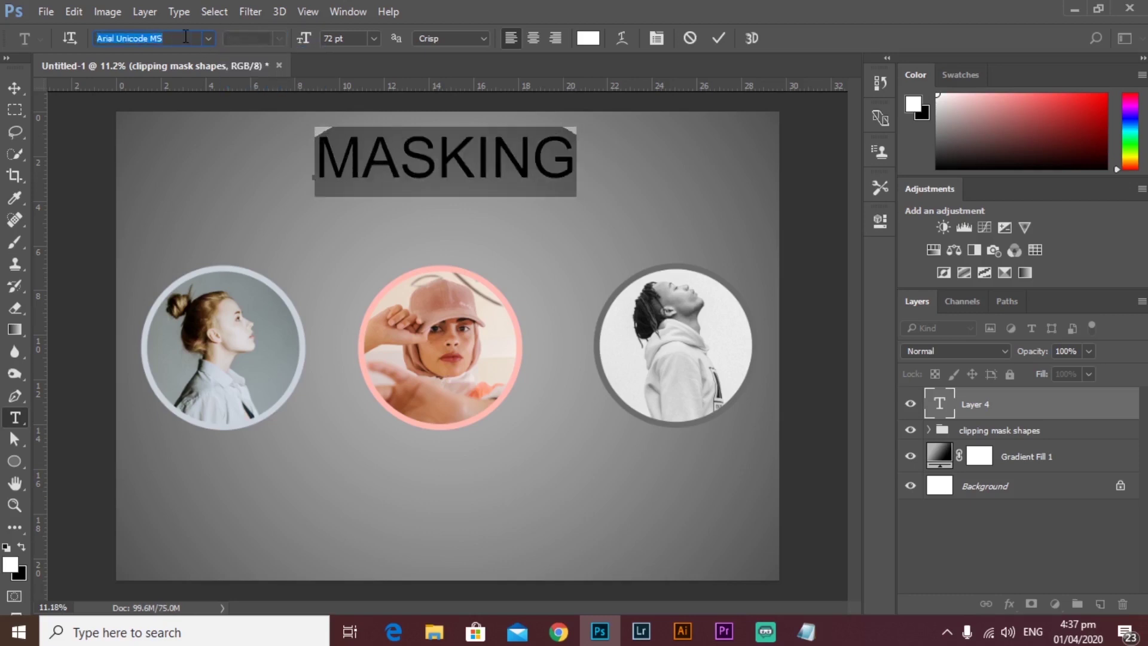
pyautogui.click(277, 38)
pyautogui.click(277, 83)
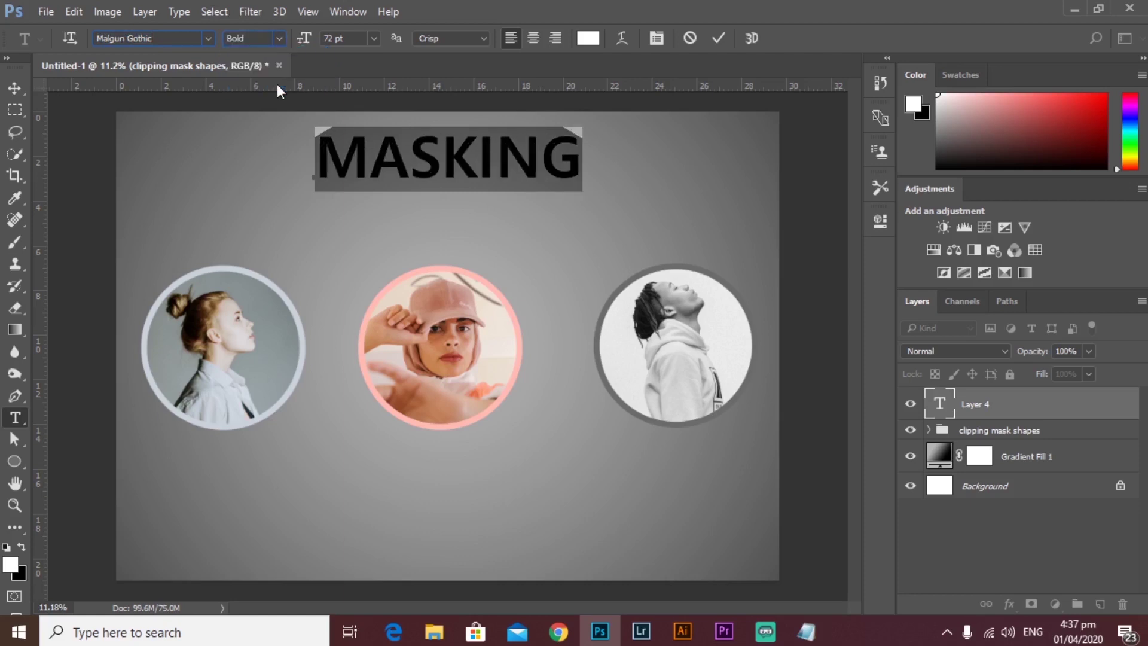
# Step: Try further fonts on the MASKING text, such as 300, Adobe Myungjo Std and AlQalam Irzan
pyautogui.click(181, 36)
pyautogui.press('Up')
pyautogui.press('Up')
pyautogui.press('Up')
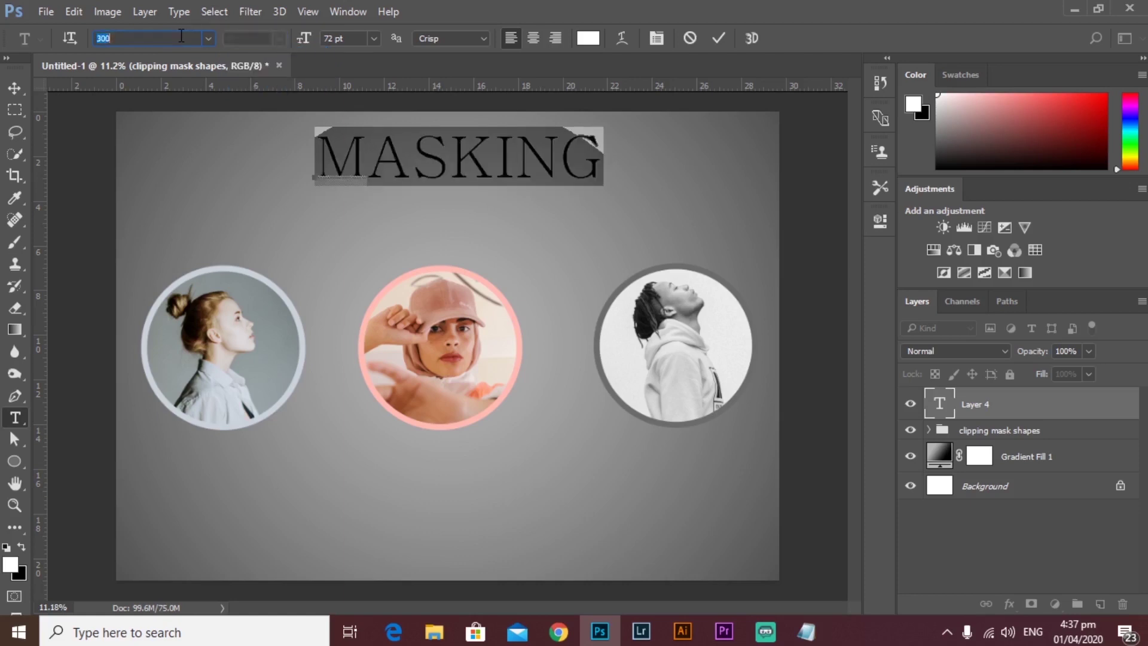
pyautogui.press('Up')
pyautogui.press('Down')
pyautogui.press('Up')
pyautogui.press('Down')
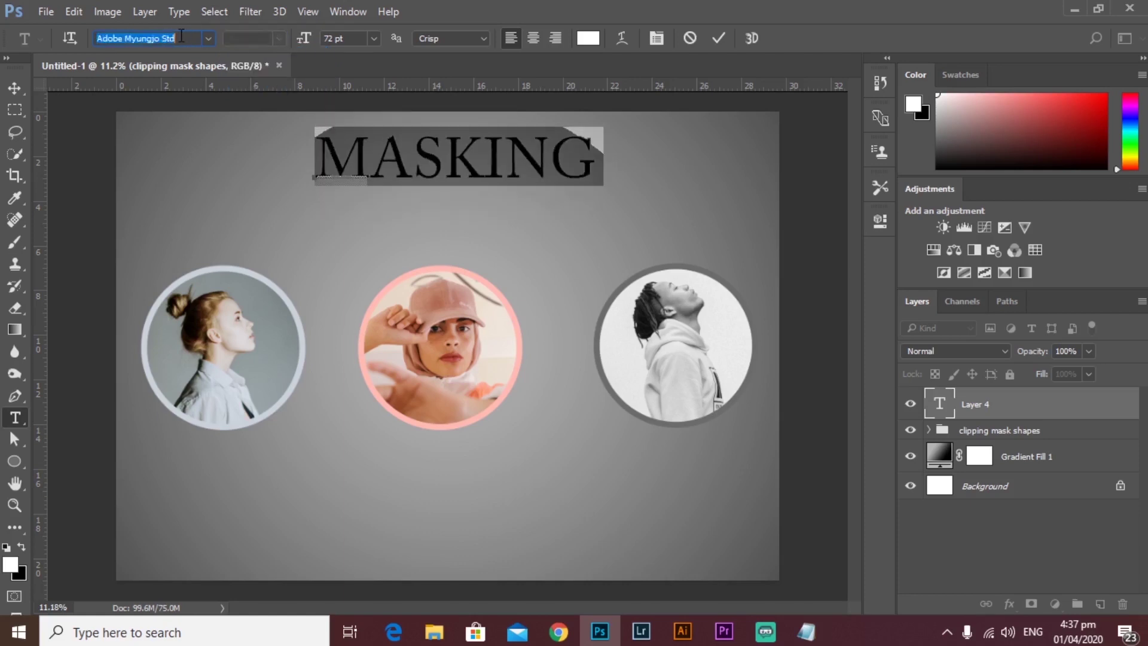
pyautogui.press('Up')
pyautogui.press('Down')
pyautogui.press('Down')
pyautogui.press('Up')
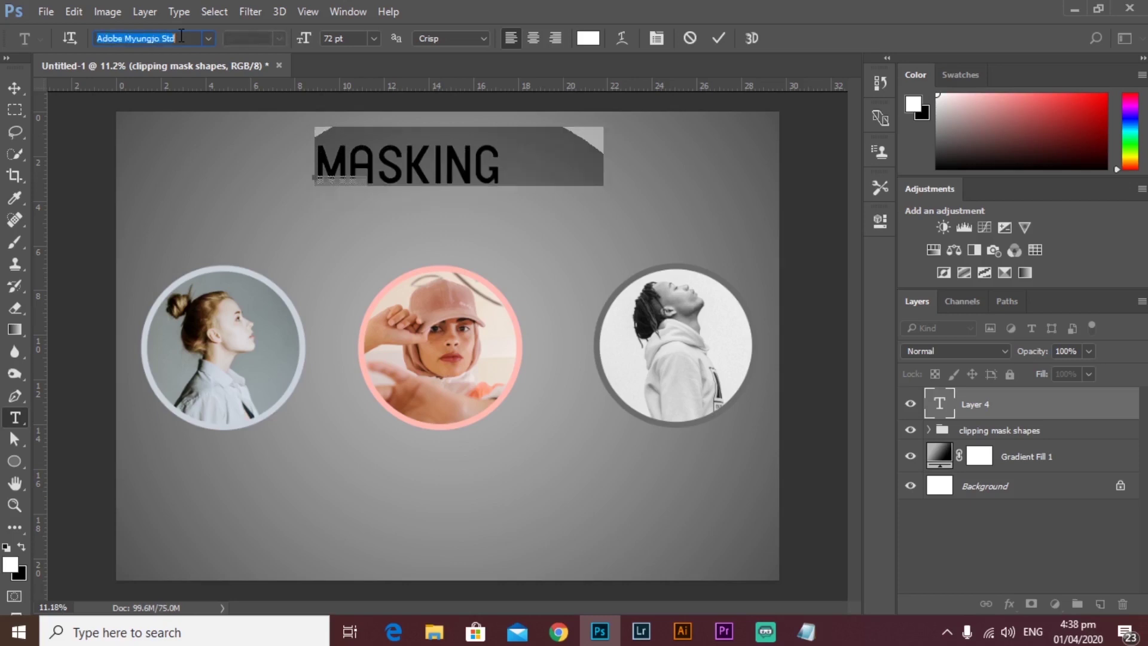
pyautogui.press('Down')
# Step: Try the _PDMS_Jauhar font on the MASKING text
pyautogui.click(210, 43)
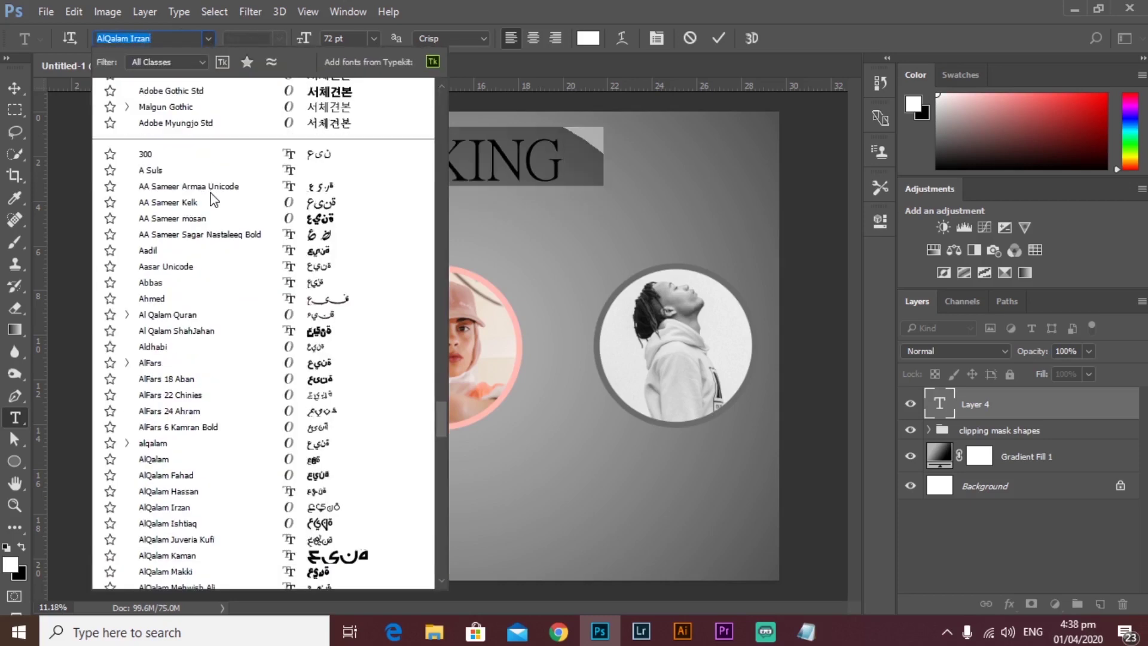
pyautogui.scroll(-5, 281, 389)
pyautogui.scroll(-15, 277, 389)
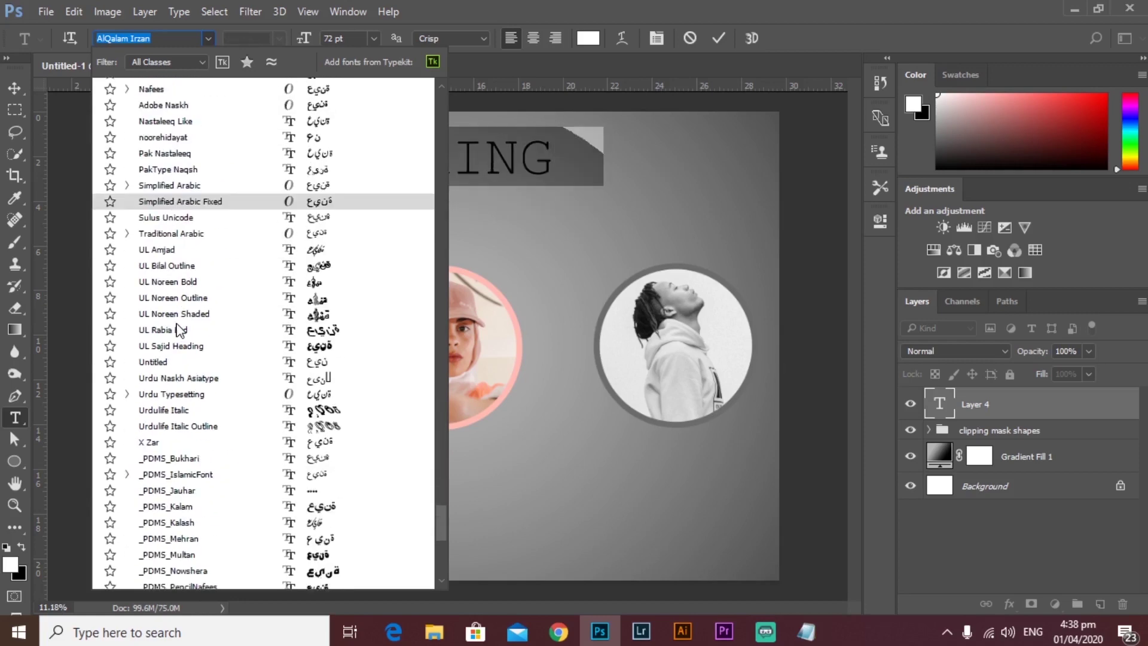
pyautogui.click(167, 490)
# Step: Set the MASKING text to Arial in the Black style and commit the text edit
pyautogui.click(208, 38)
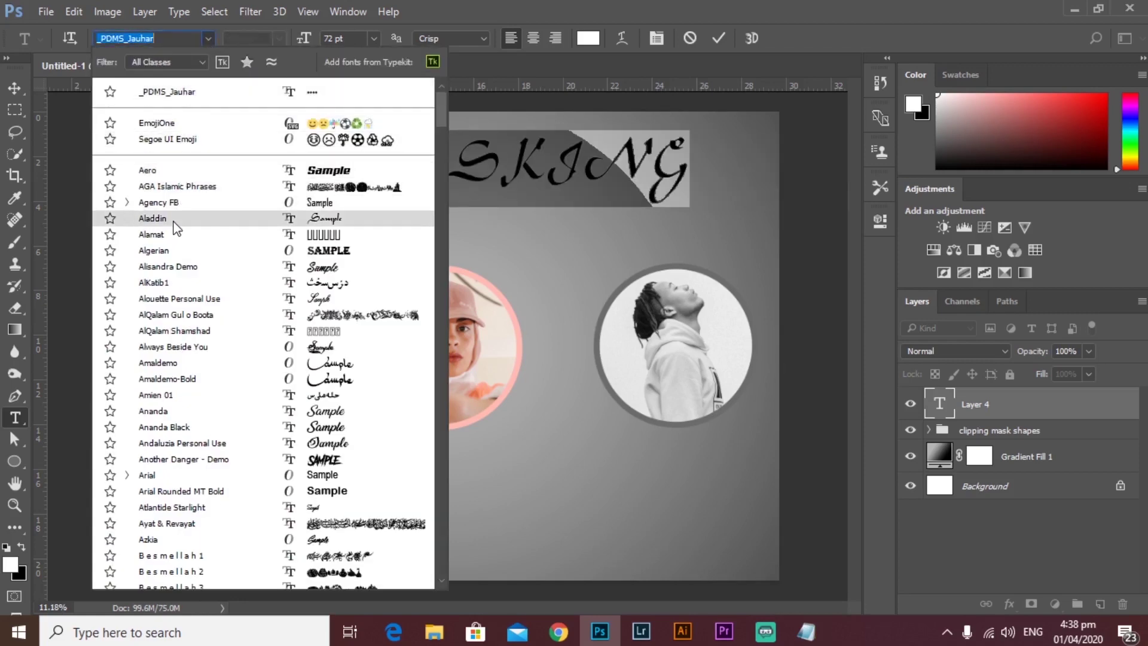
pyautogui.click(197, 475)
pyautogui.click(279, 39)
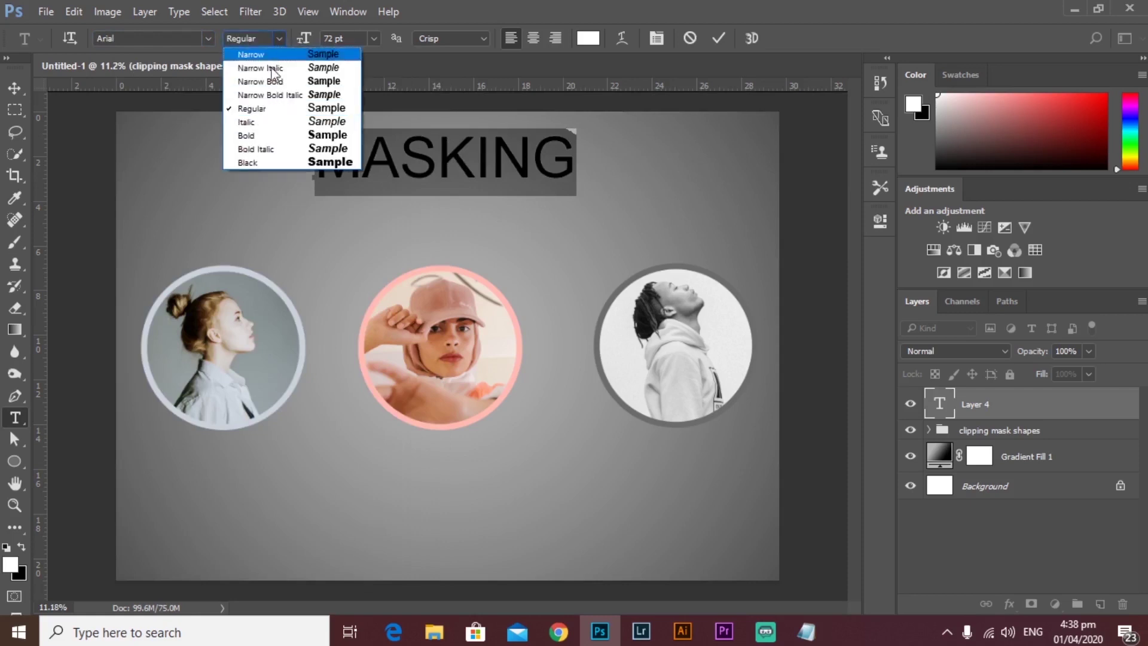
pyautogui.click(261, 162)
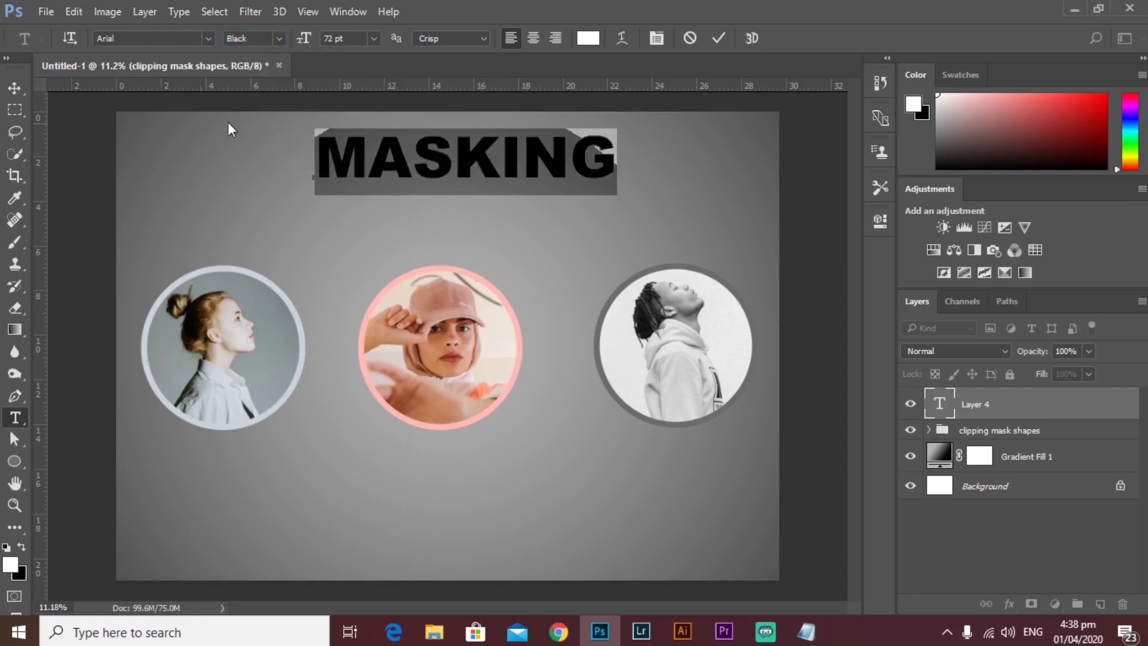
pyautogui.click(717, 38)
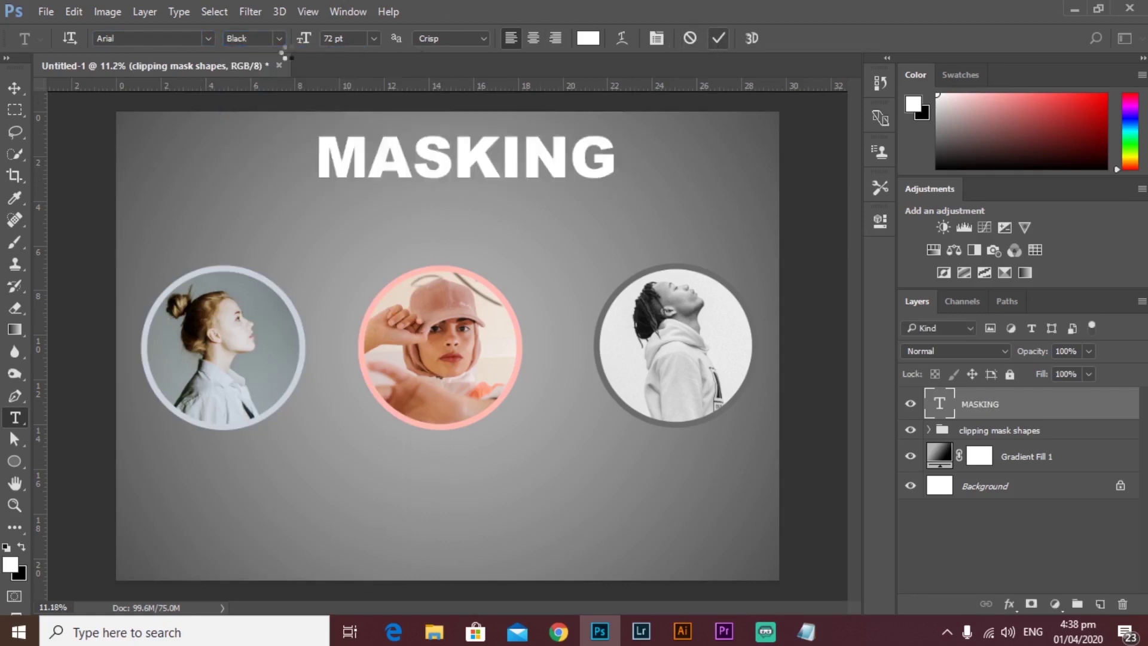
# Step: Center the MASKING text horizontally above the middle circle, slightly lower, and scale it proportionally to about 107%
pyautogui.click(23, 92)
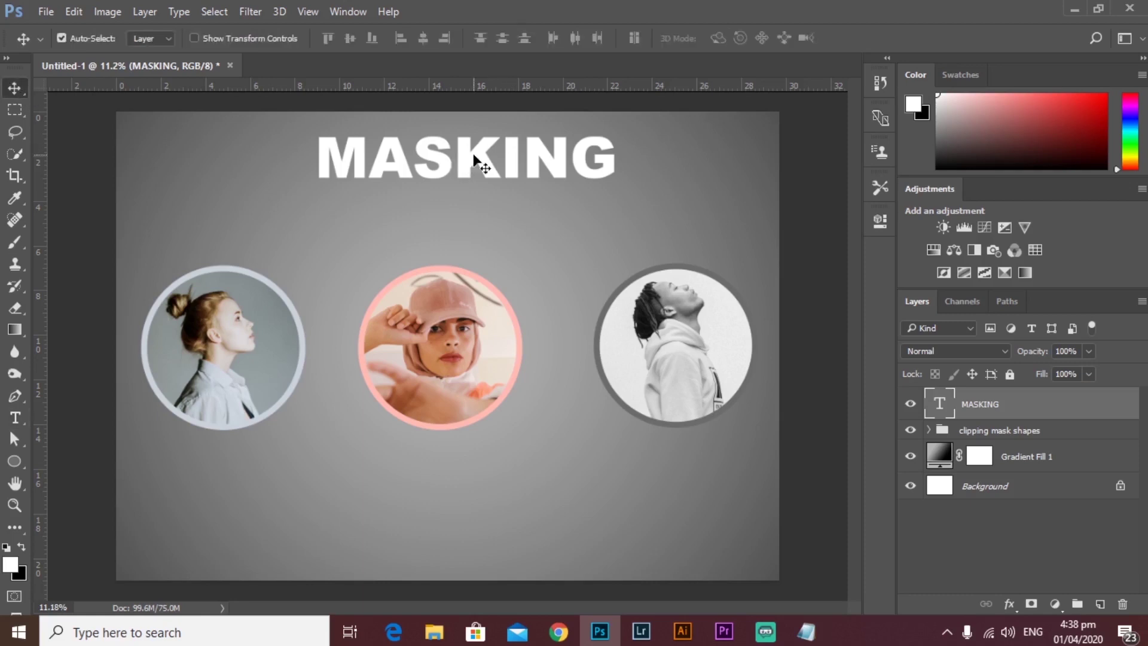
pyautogui.moveTo(474, 162); pyautogui.dragTo(461, 185)
pyautogui.hotkey('ctrl', 't')
pyautogui.moveTo(602, 154); pyautogui.dragTo(698, 137)
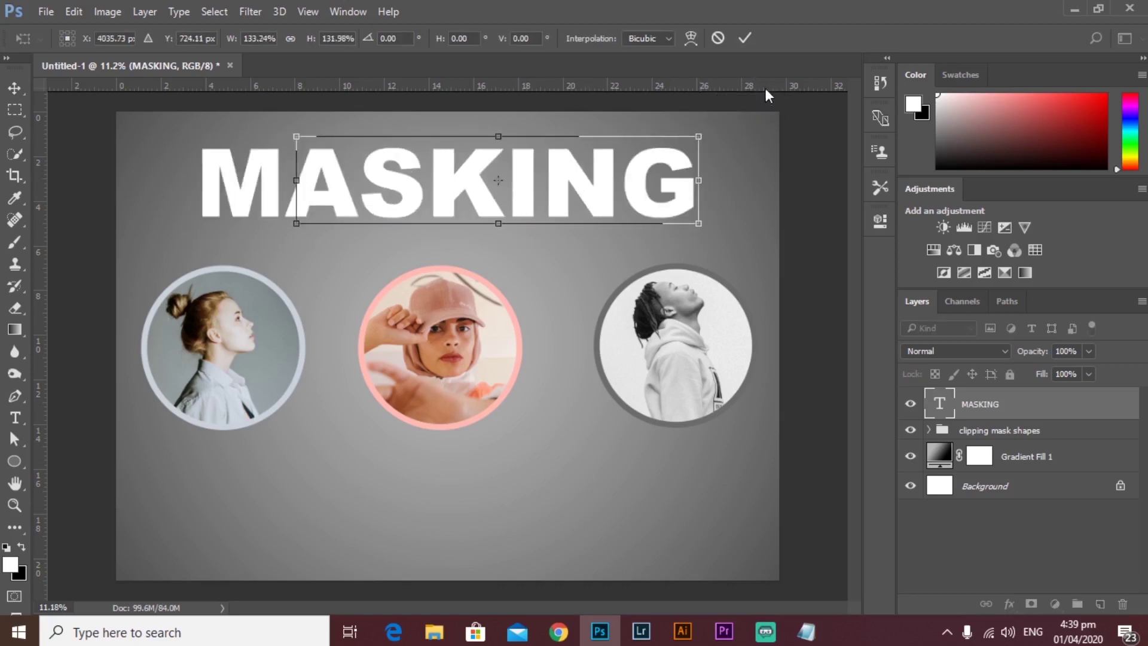
pyautogui.hotkey('ctrl', 'z')
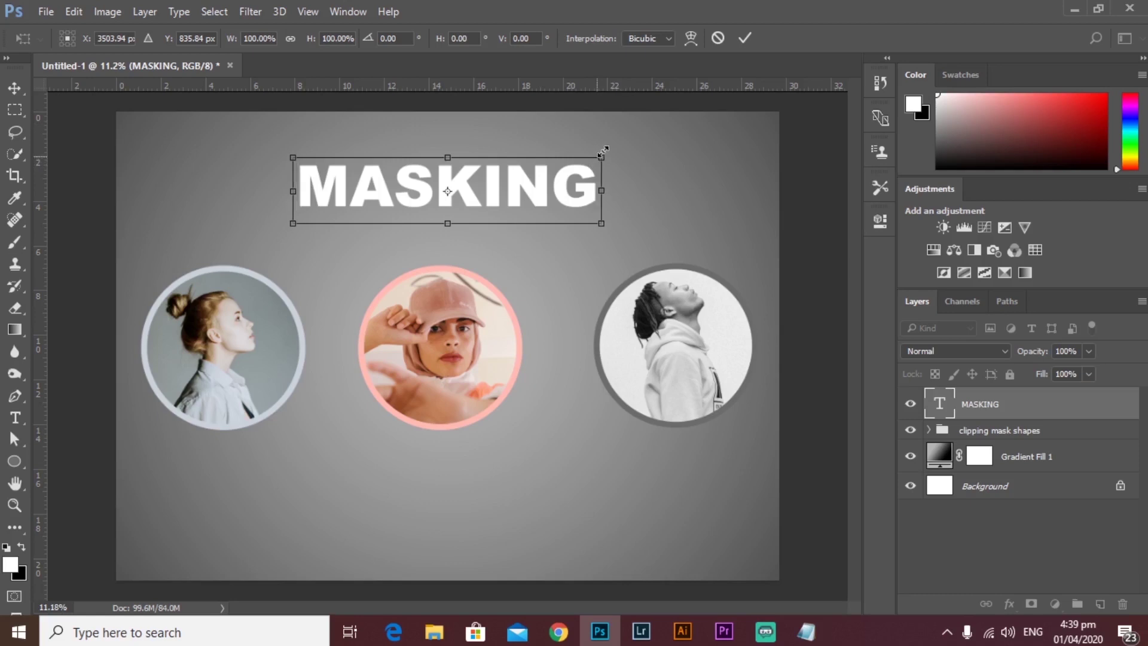
pyautogui.moveTo(596, 156); pyautogui.dragTo(605, 151)
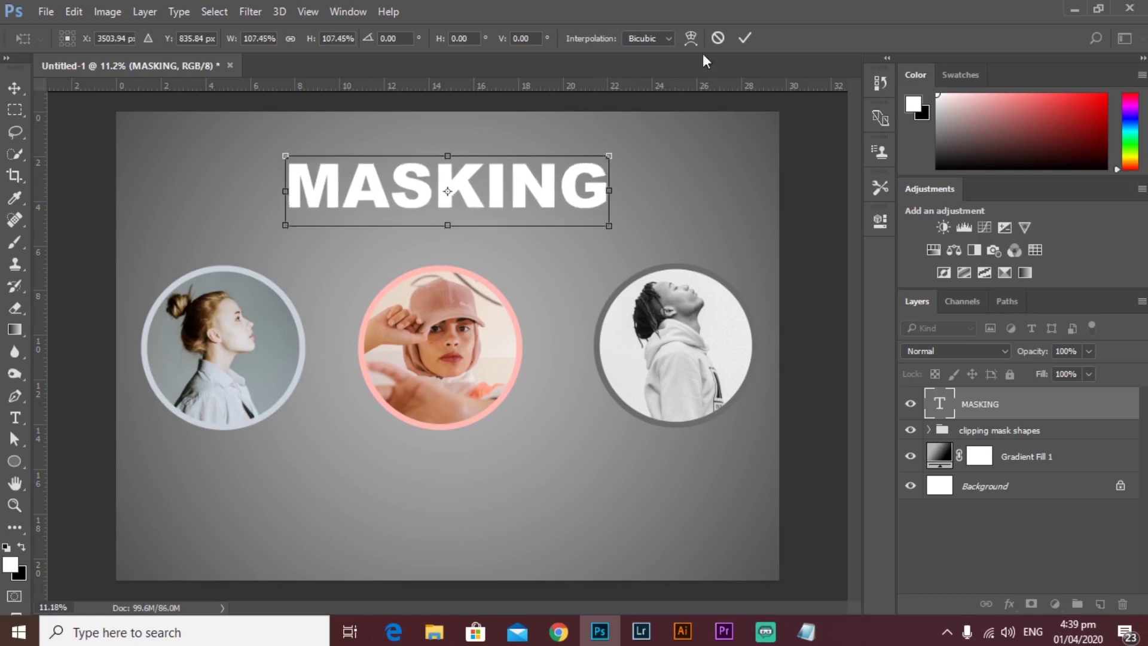
pyautogui.click(744, 38)
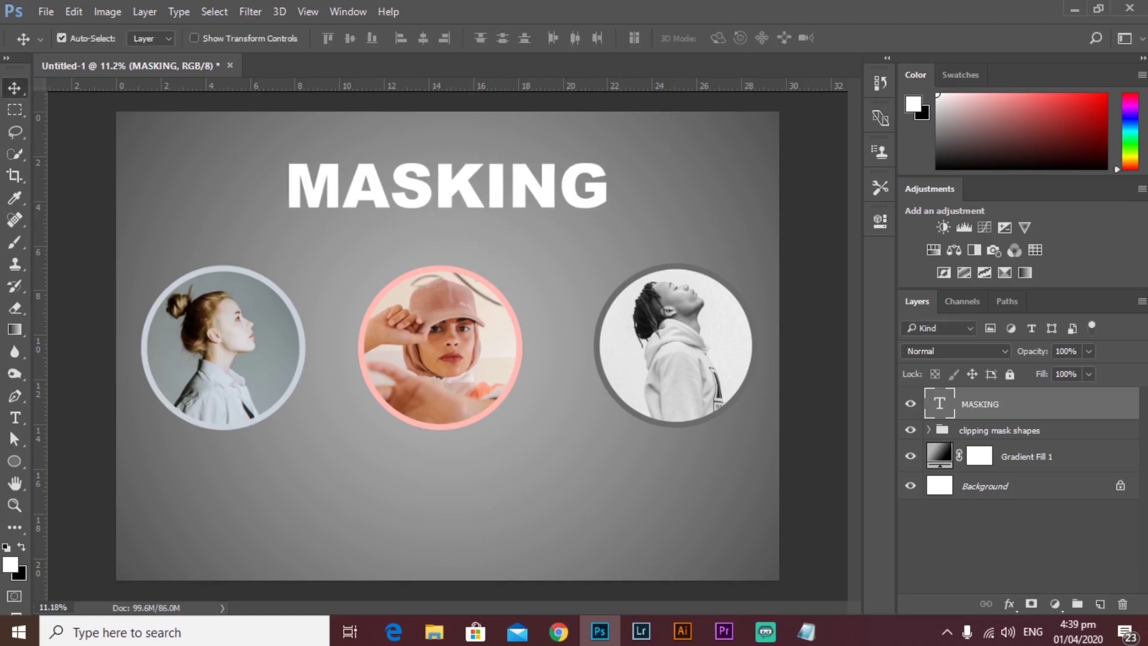
# Step: Duplicate Layer 3, move the copy above the MASKING layer, and collapse the clipping mask shapes group
pyautogui.click(929, 429)
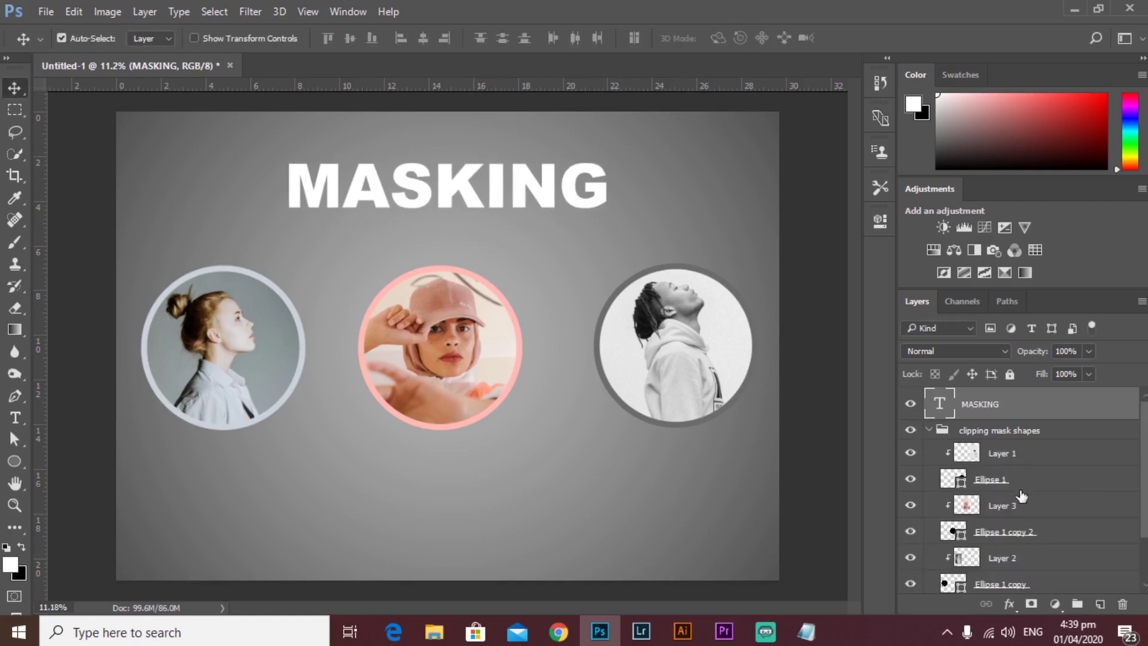
pyautogui.click(1049, 506)
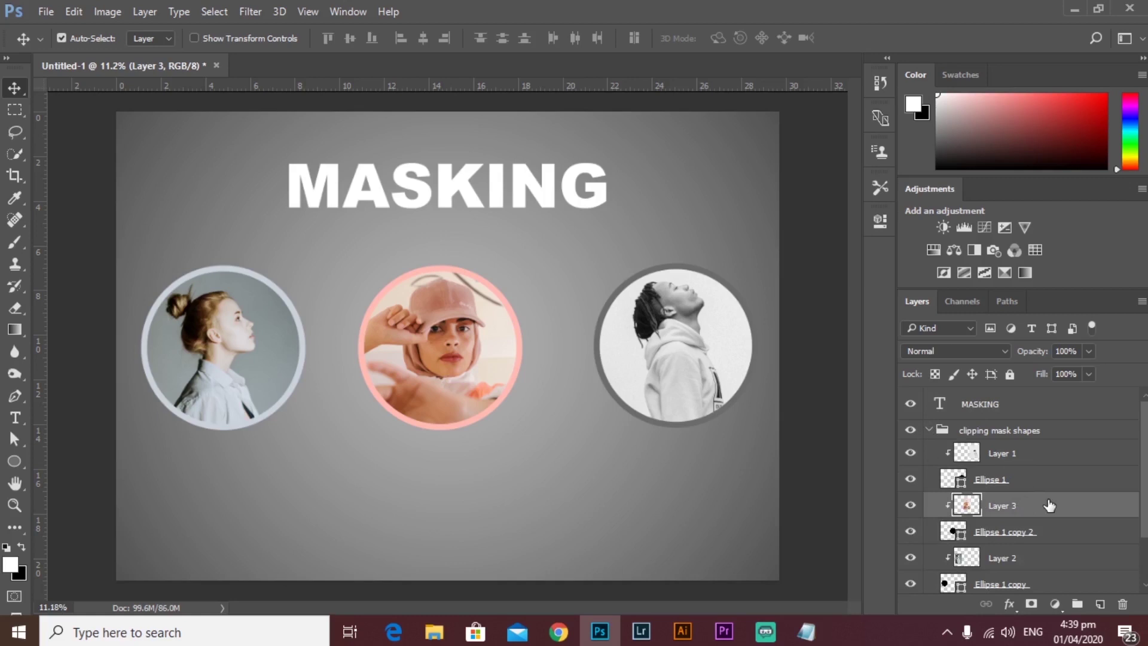
pyautogui.hotkey('ctrl', 'j')
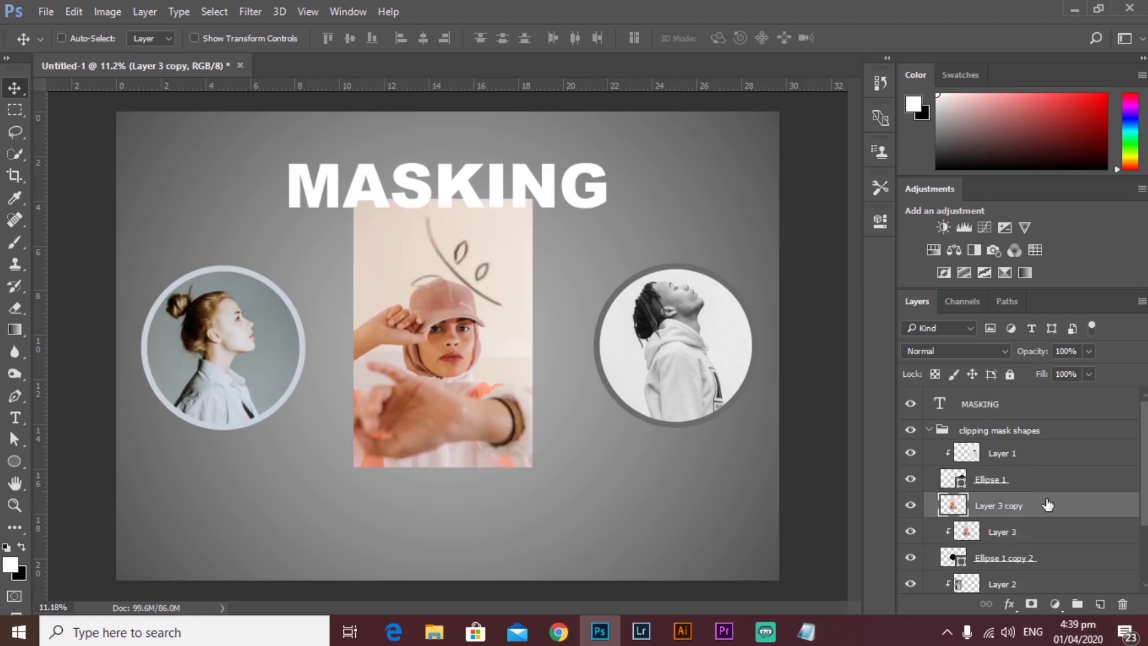
pyautogui.moveTo(1046, 505); pyautogui.dragTo(989, 400)
pyautogui.click(928, 457)
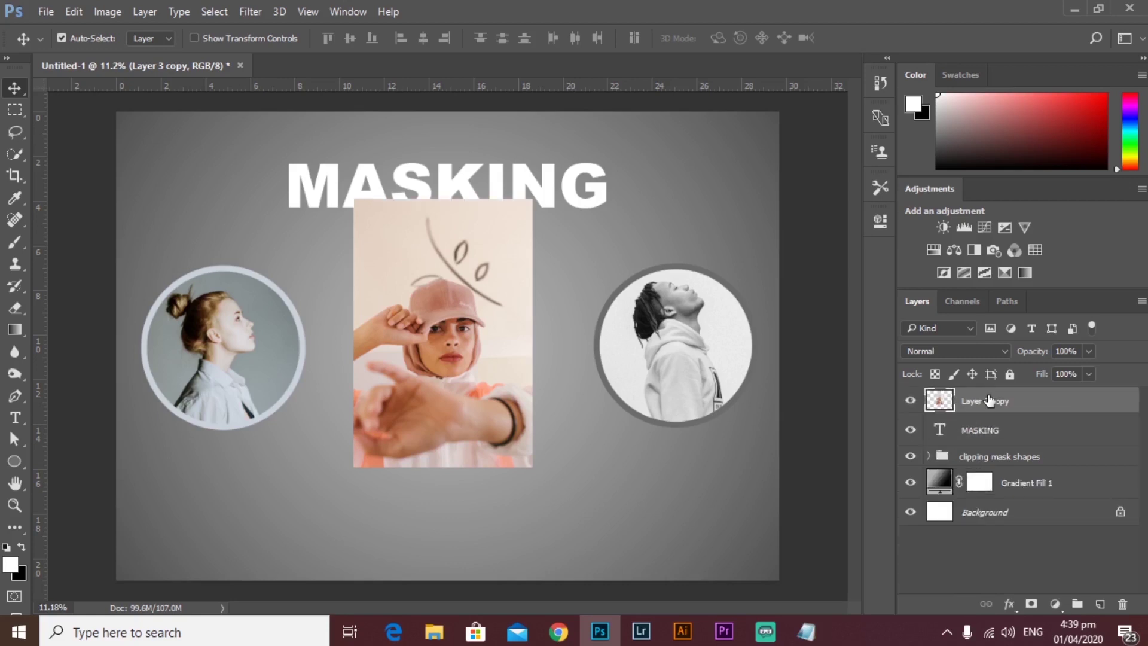
# Step: Move the copied portrait up over the MASKING text and clip it to the text layer
pyautogui.moveTo(454, 346); pyautogui.dragTo(451, 276)
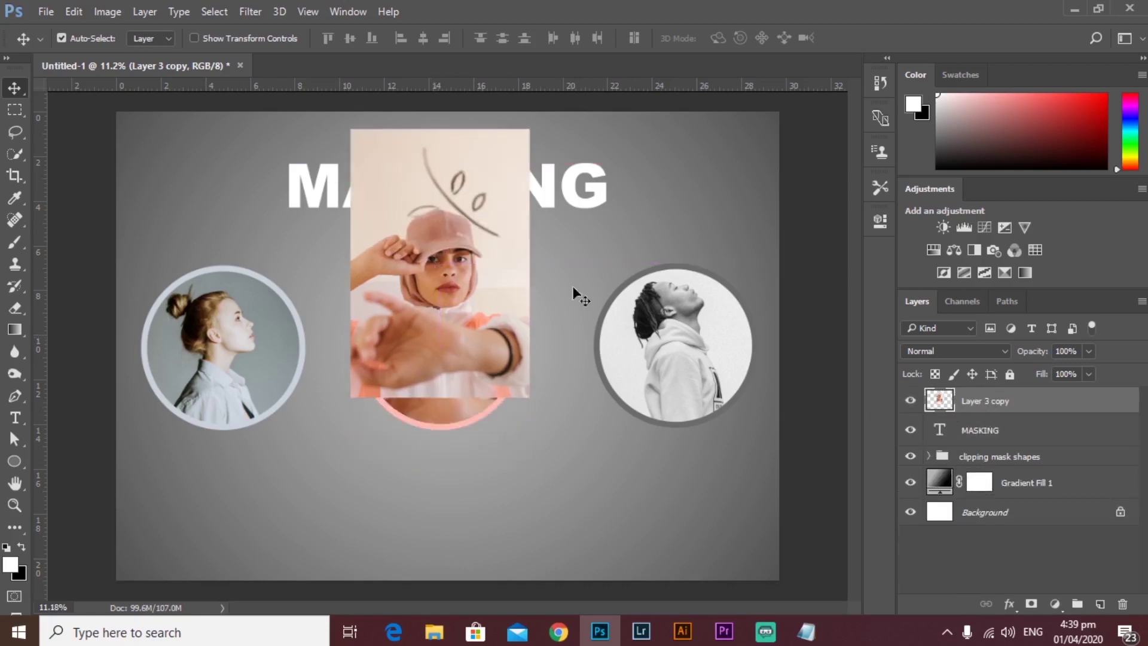
pyautogui.rightClick(1099, 404)
pyautogui.click(822, 387)
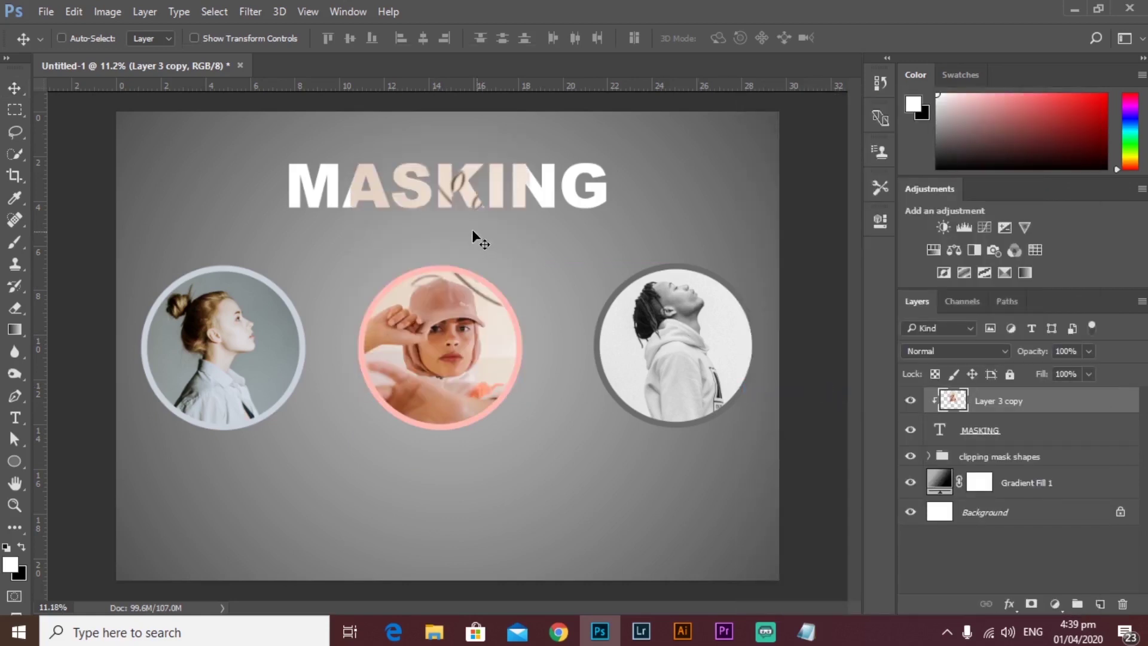
# Step: Enlarge the portrait clipped to the MASKING text proportionally to about 180% and position it across the full width of the word
pyautogui.hotkey('ctrl', 't')
pyautogui.moveTo(530, 130); pyautogui.dragTo(640, 95)
pyautogui.hotkey('ctrl', '0')
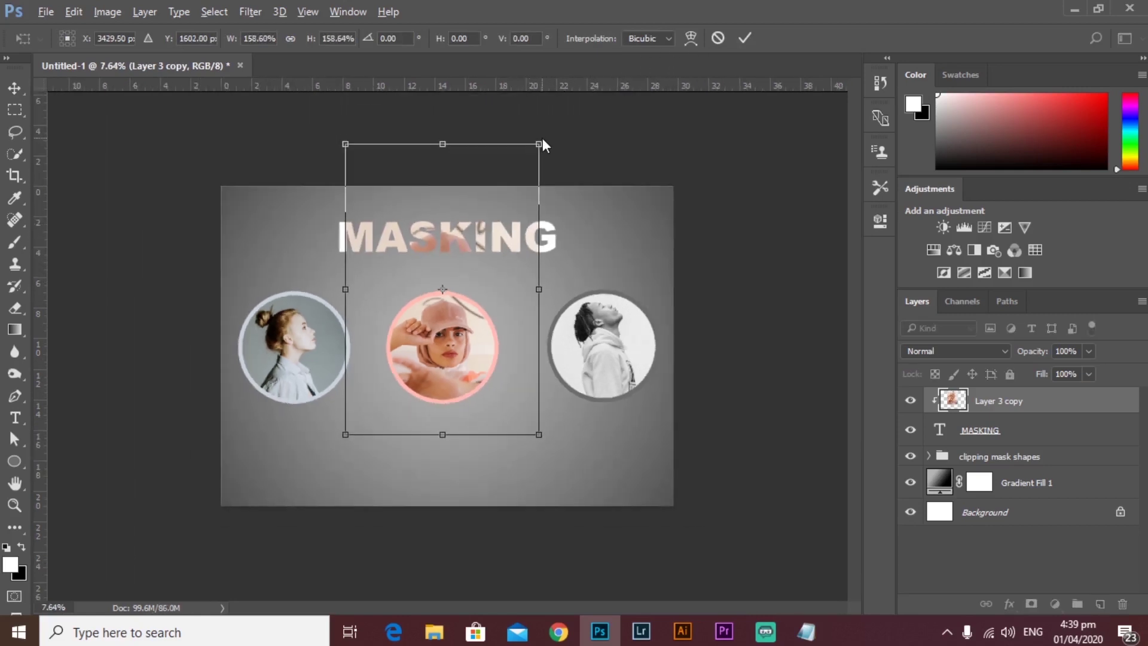
pyautogui.moveTo(540, 144)
pyautogui.mouseDown()
pyautogui.moveTo(595, 83)
pyautogui.moveTo(540, 105)
pyautogui.moveTo(543, 177)
pyautogui.moveTo(538, 154)
pyautogui.mouseUp()
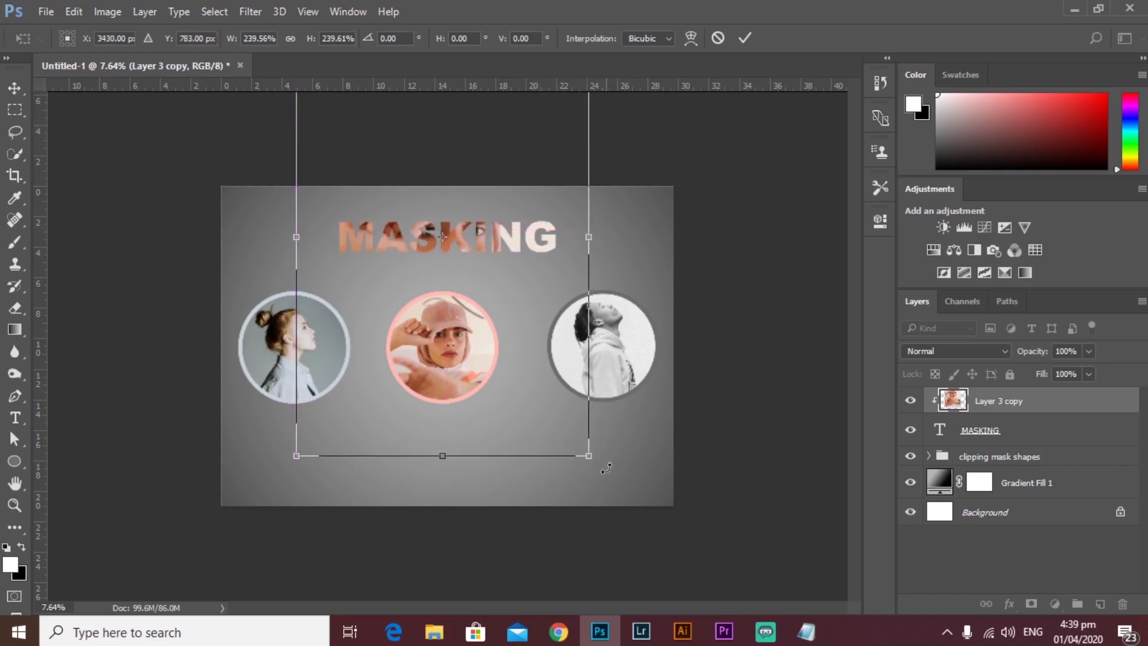
pyautogui.moveTo(590, 457); pyautogui.dragTo(557, 408)
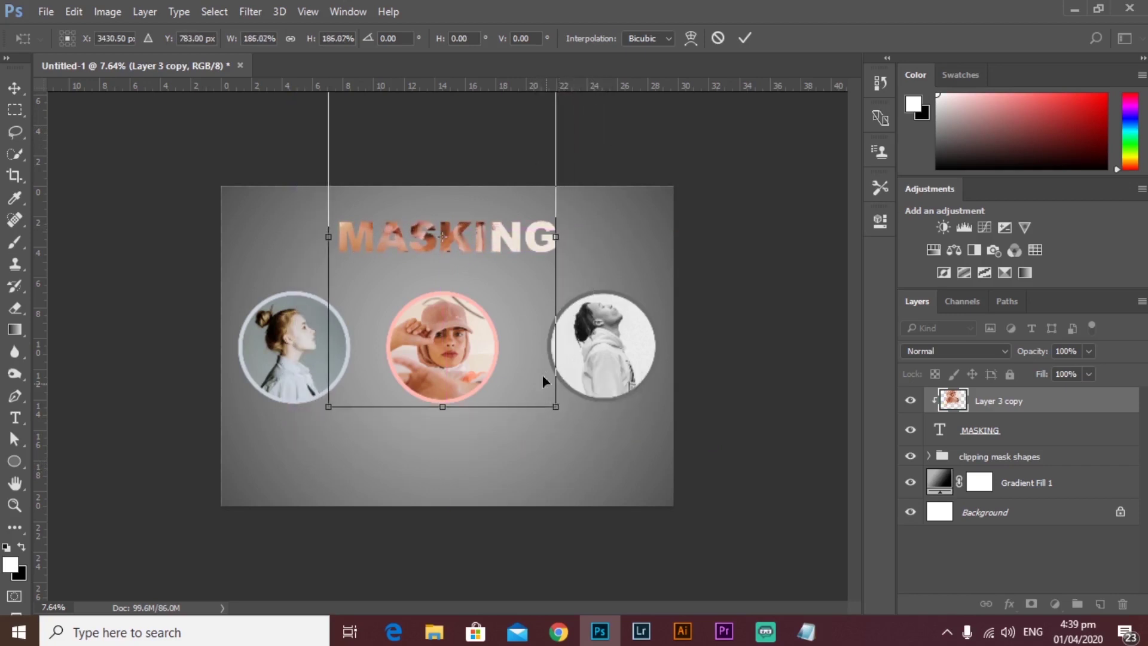
pyautogui.moveTo(523, 345); pyautogui.dragTo(534, 308)
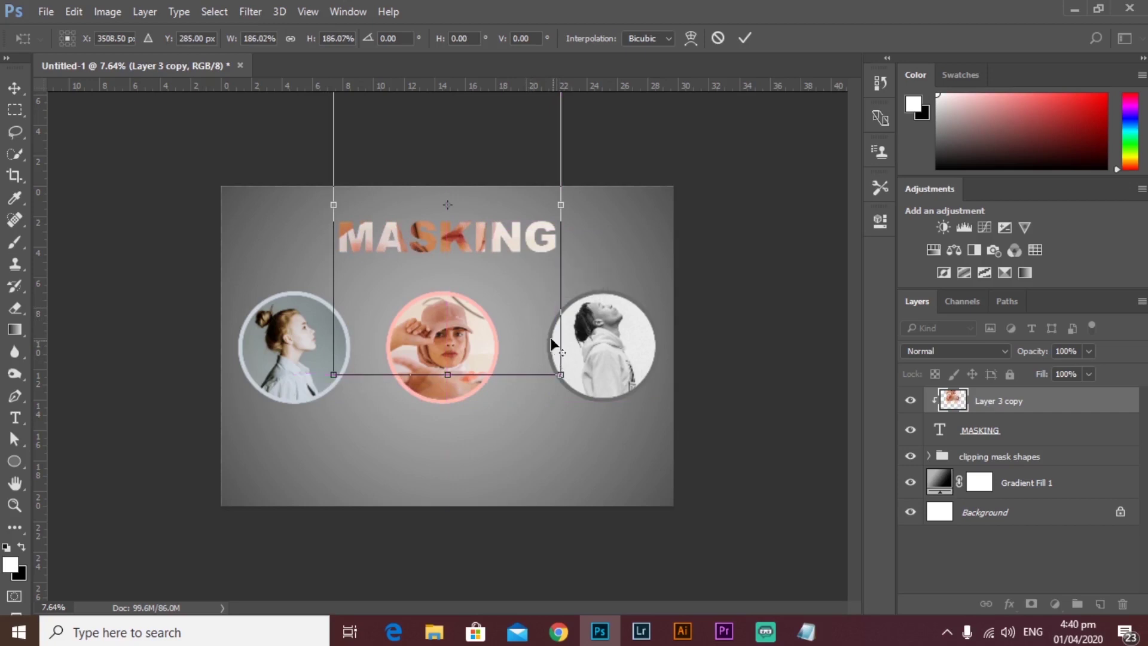
pyautogui.scroll(2, 540, 332)
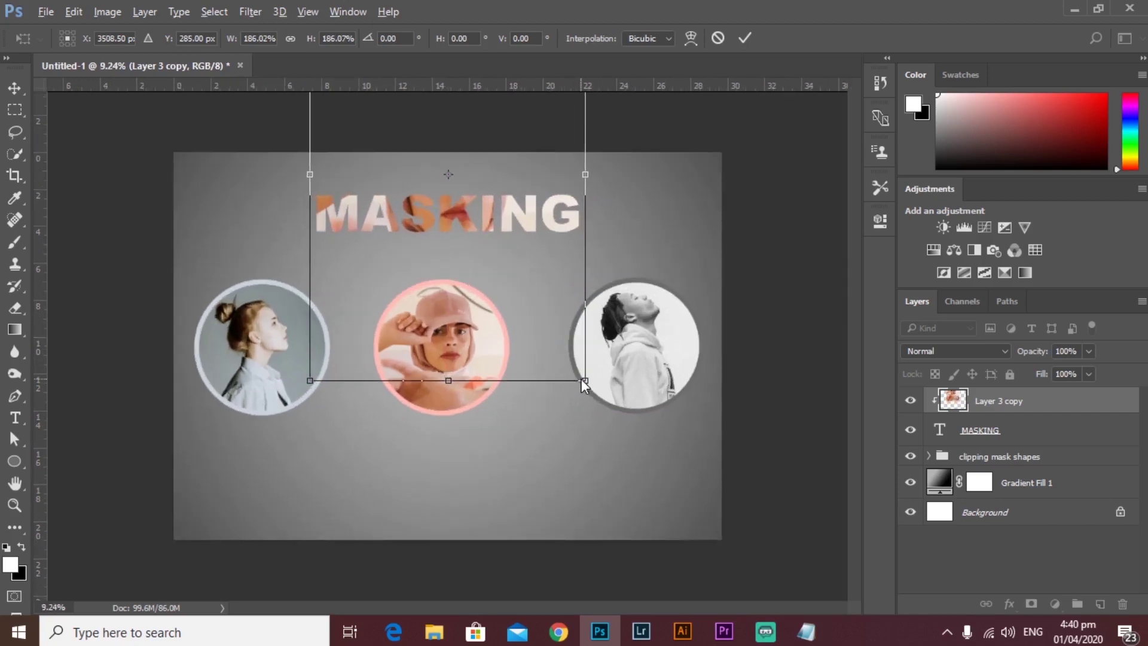
pyautogui.moveTo(581, 378); pyautogui.dragTo(577, 372)
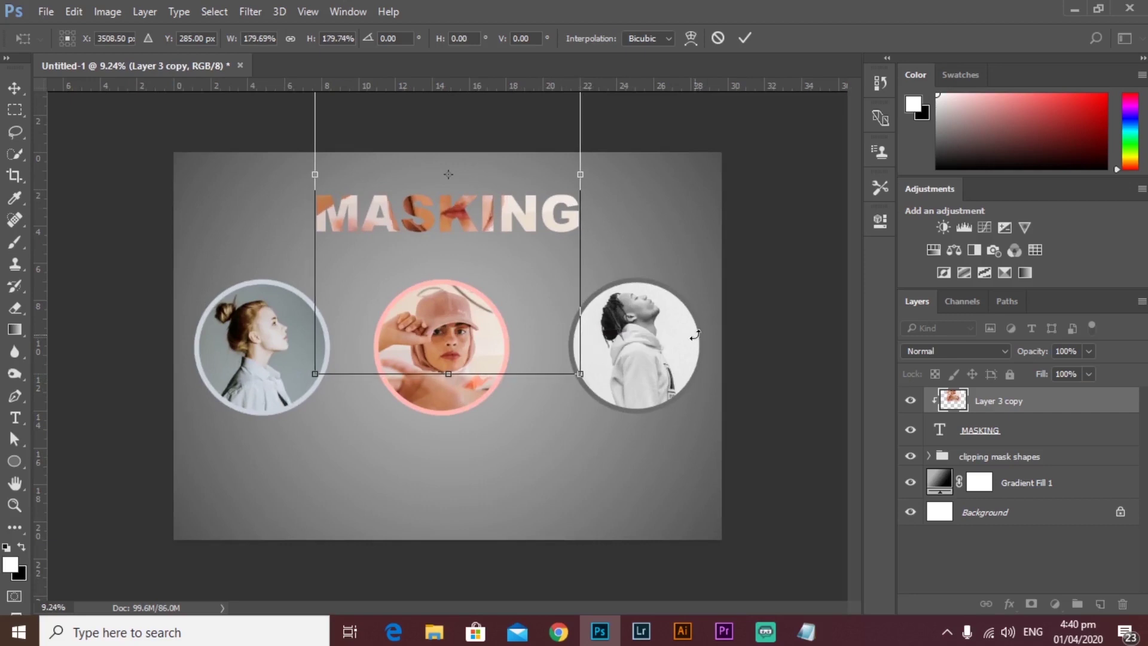
# Step: Nudge the enlarged portrait down slightly within the MASKING text and apply the transformation
pyautogui.press('Down')
pyautogui.press('Down')
pyautogui.press('Down')
pyautogui.press('Down')
pyautogui.press('Down')
pyautogui.press('Down')
pyautogui.press('Down')
pyautogui.press('Down')
pyautogui.press('Down')
pyautogui.press('Down')
pyautogui.press('Down')
pyautogui.press('Down')
pyautogui.press('Down')
pyautogui.press('Down')
pyautogui.press('Down')
pyautogui.press('Down')
pyautogui.press('Down')
pyautogui.press('Down')
pyautogui.press('Down')
pyautogui.press('Down')
pyautogui.press('Down')
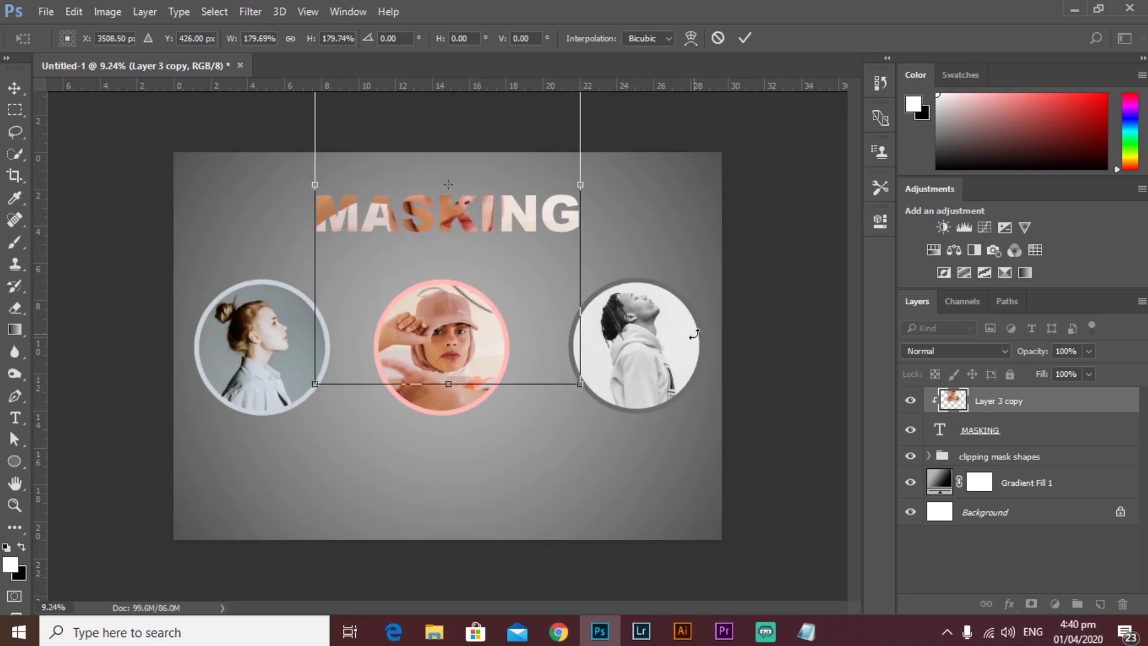
pyautogui.click(747, 36)
# Step: Shrink Layer 3 copy proportionally to about 43% and move it over the first three letters of MASKING
pyautogui.scroll(3, 526, 248)
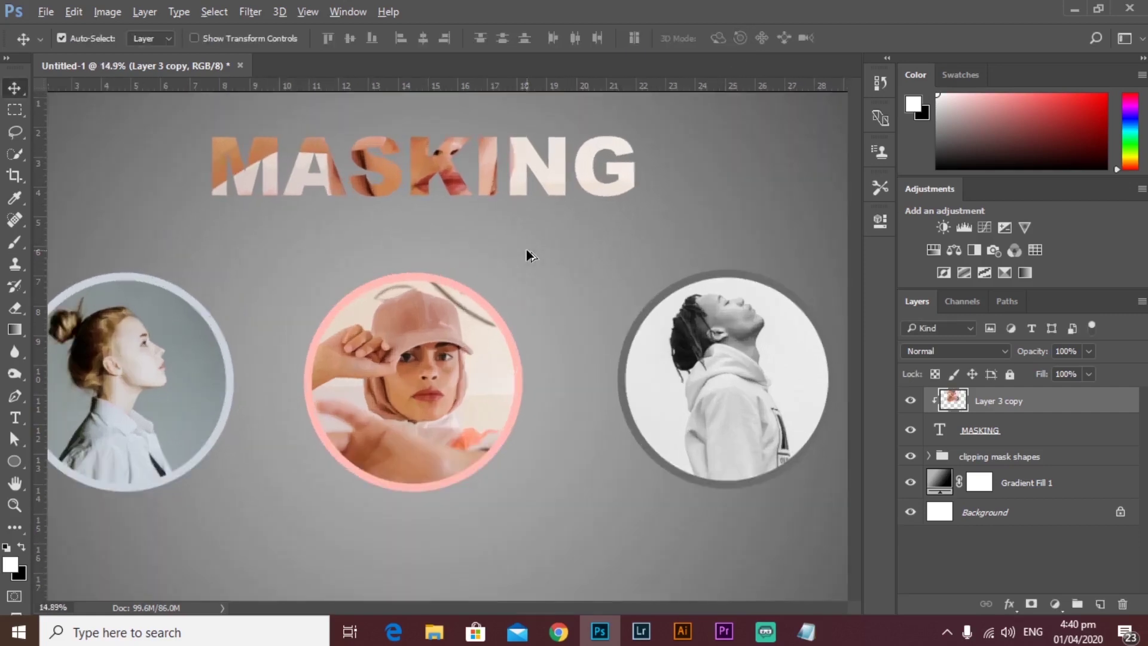
pyautogui.scroll(5, 461, 248)
pyautogui.scroll(3, 461, 249)
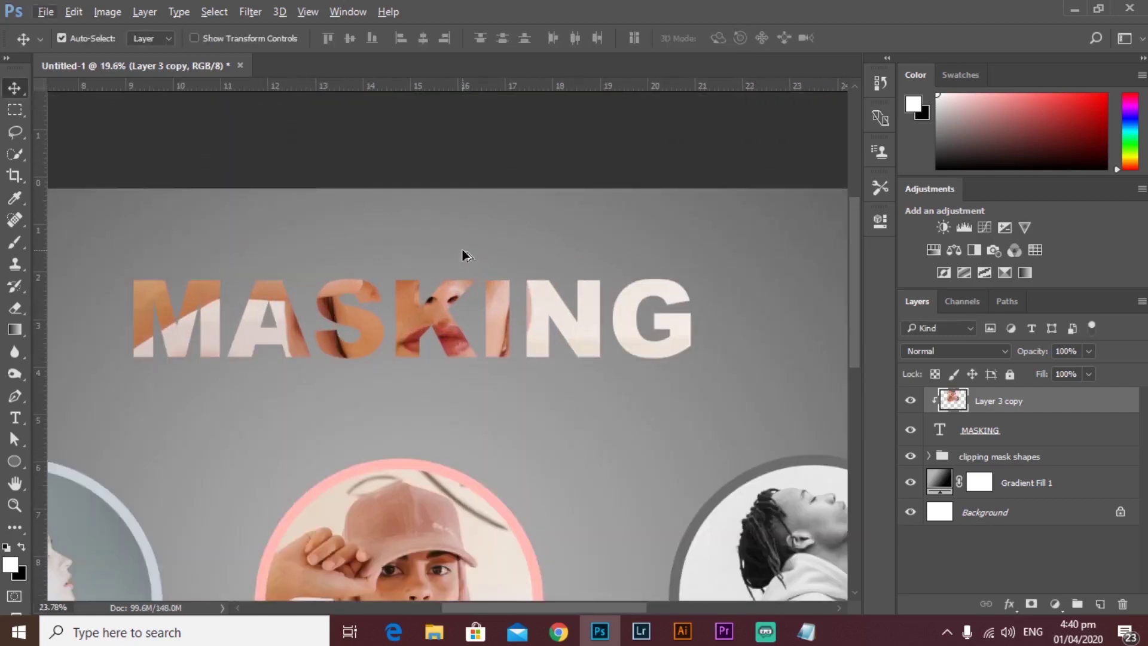
pyautogui.scroll(-3, 462, 249)
pyautogui.scroll(-1, 461, 256)
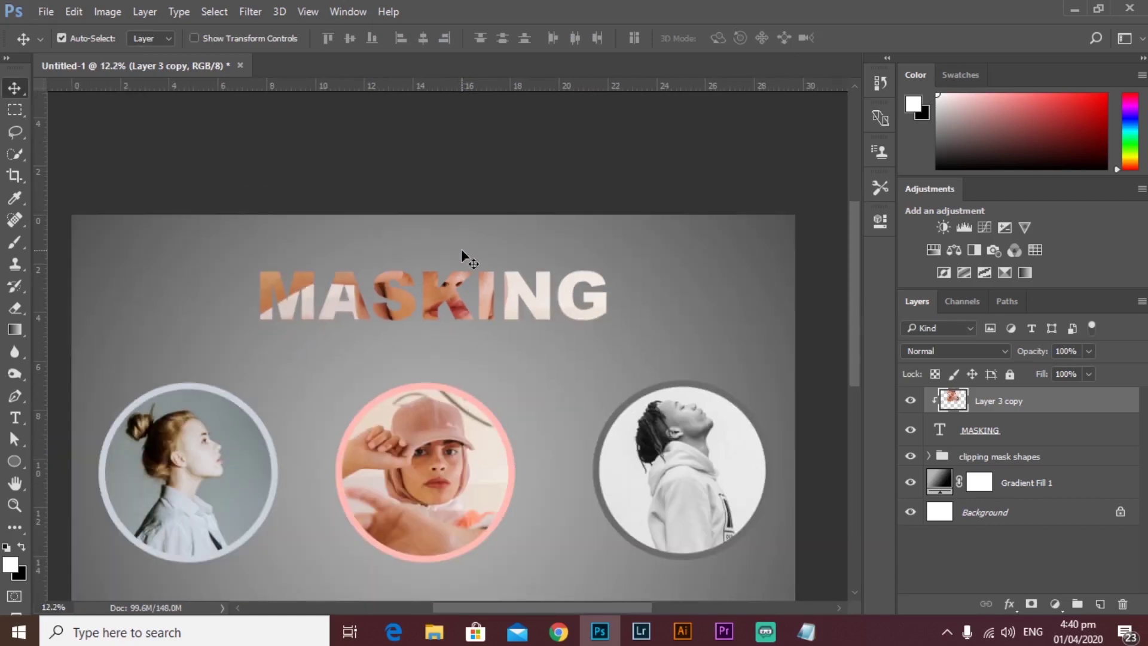
pyautogui.keyDown('shift'); pyautogui.click(1071, 428); pyautogui.keyUp('shift')
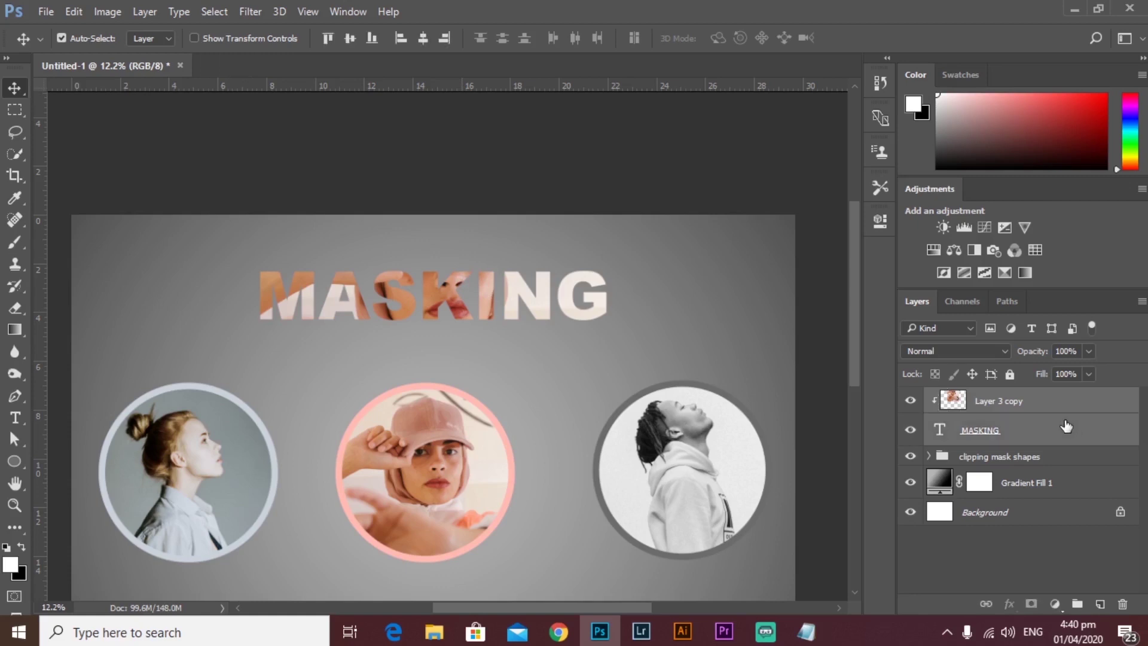
pyautogui.click(1057, 400)
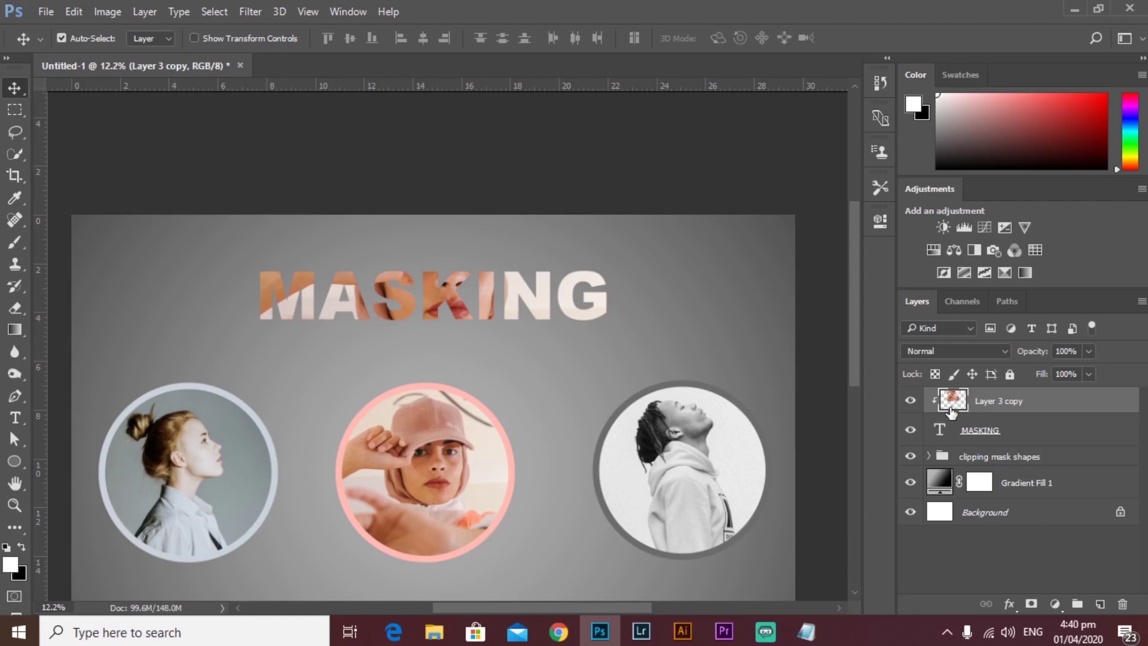
pyautogui.hotkey('ctrl', 't')
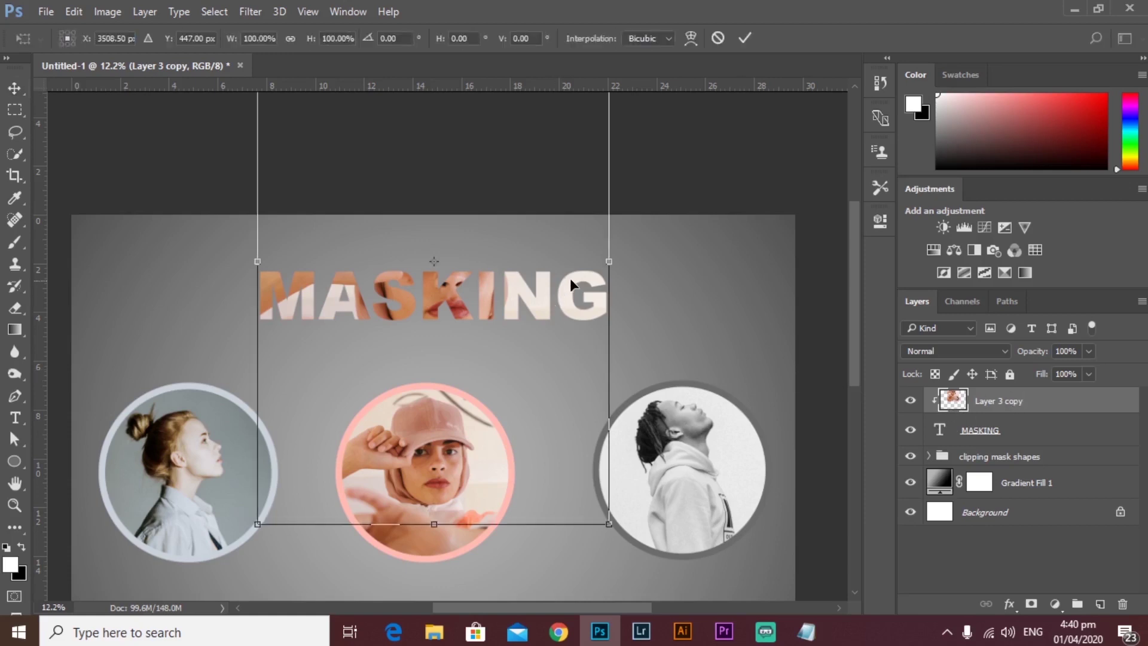
pyautogui.moveTo(570, 284); pyautogui.dragTo(526, 377)
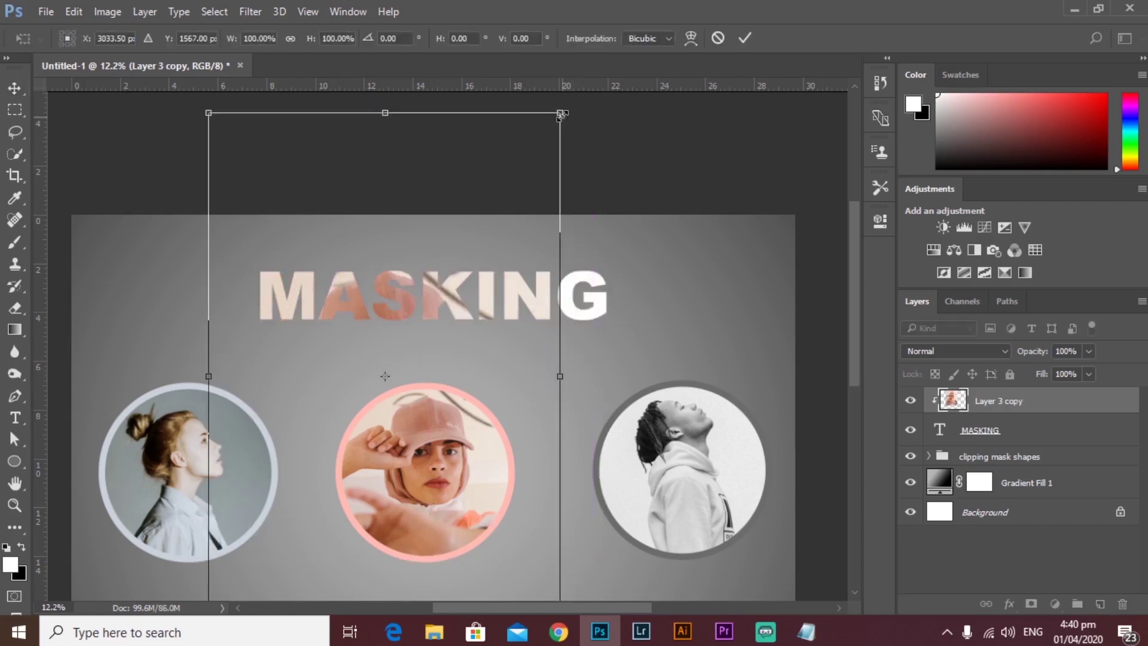
pyautogui.moveTo(560, 114); pyautogui.dragTo(491, 204)
pyautogui.moveTo(465, 275); pyautogui.dragTo(405, 181)
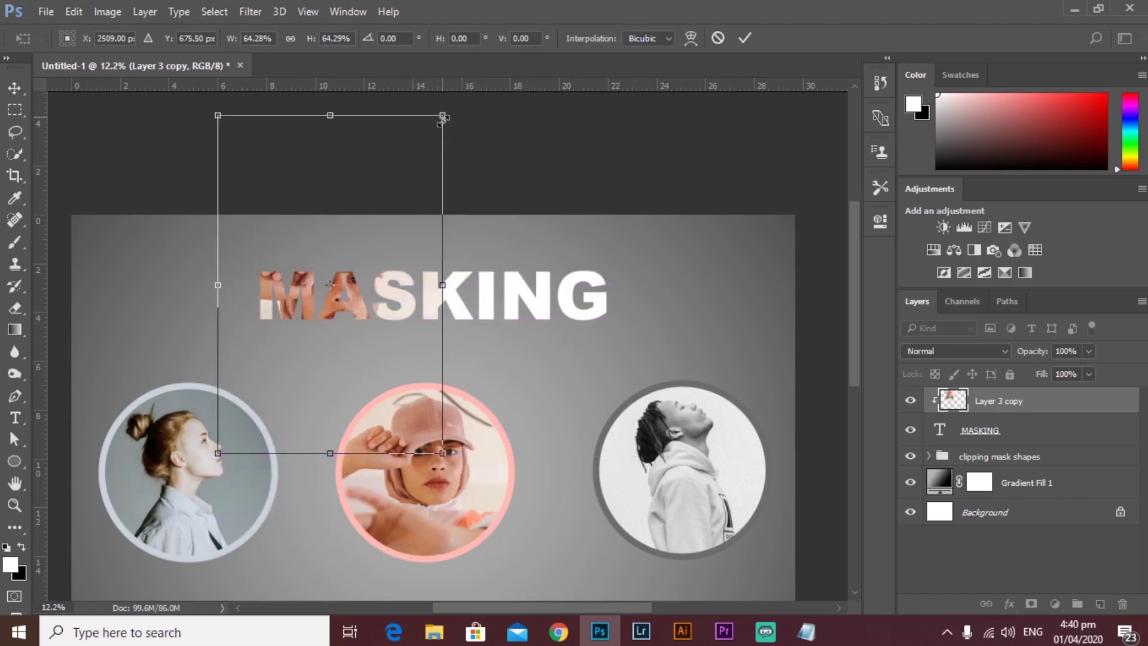
pyautogui.moveTo(443, 118); pyautogui.dragTo(420, 147)
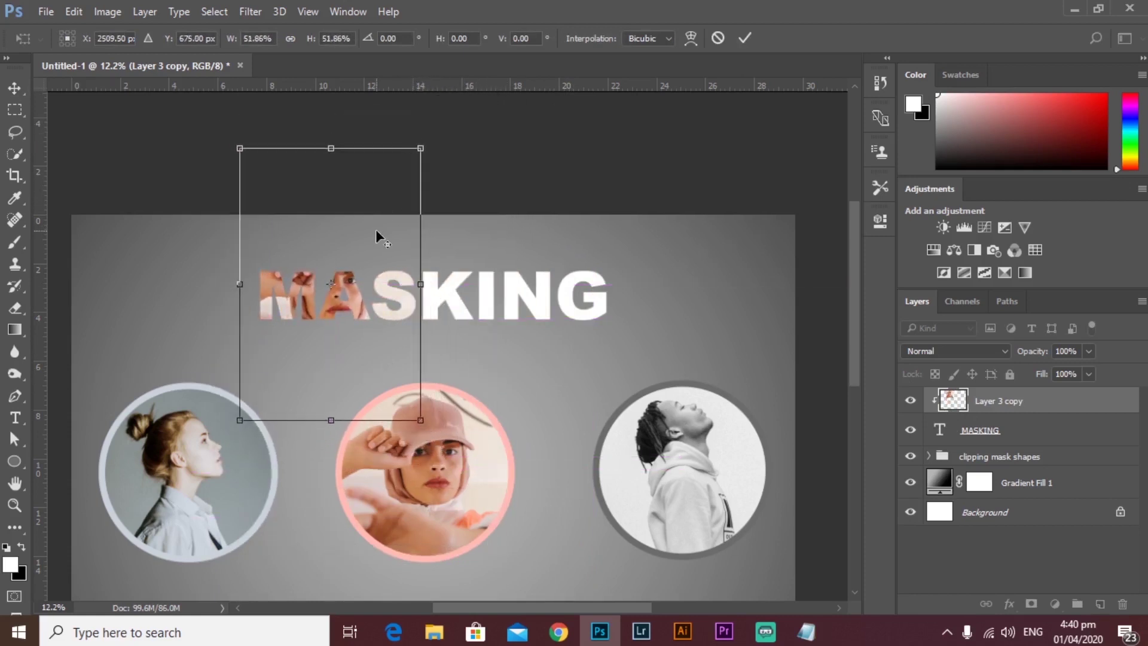
pyautogui.scroll(2, 375, 228)
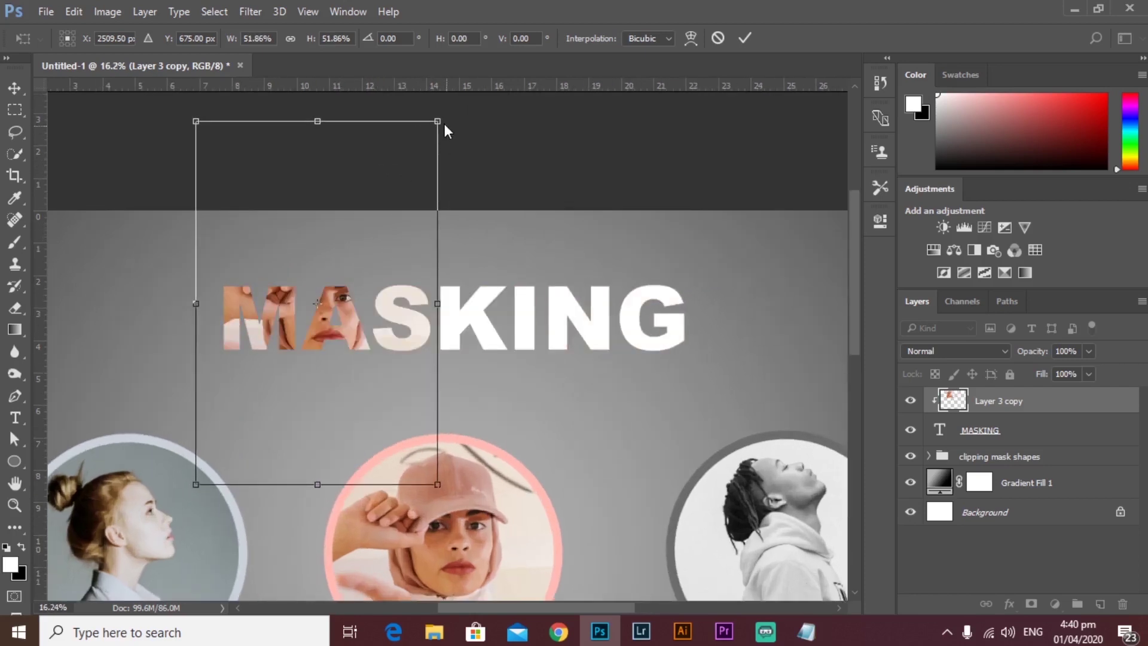
pyautogui.moveTo(437, 119); pyautogui.dragTo(409, 143)
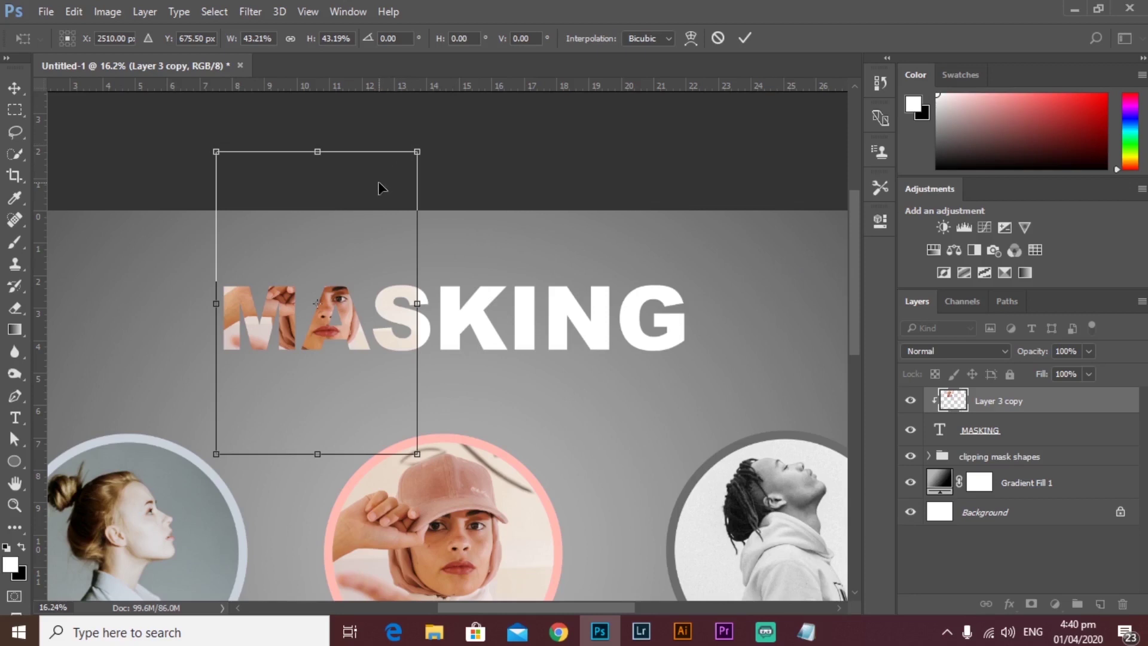
# Step: Nudge the reduced portrait right and slightly down to line up with the left edge of the M, and apply the transformation
pyautogui.press('Right')
pyautogui.press('Right')
pyautogui.press('Right')
pyautogui.press('Right')
pyautogui.press('Right')
pyautogui.press('Right')
pyautogui.press('Right')
pyautogui.press('Right')
pyautogui.press('Right')
pyautogui.press('Right')
pyautogui.press('Right')
pyautogui.press('Right')
pyautogui.press('Right')
pyautogui.press('Right')
pyautogui.press('Right')
pyautogui.press('Right')
pyautogui.press('Right')
pyautogui.press('Right')
pyautogui.press('Right')
pyautogui.press('Right')
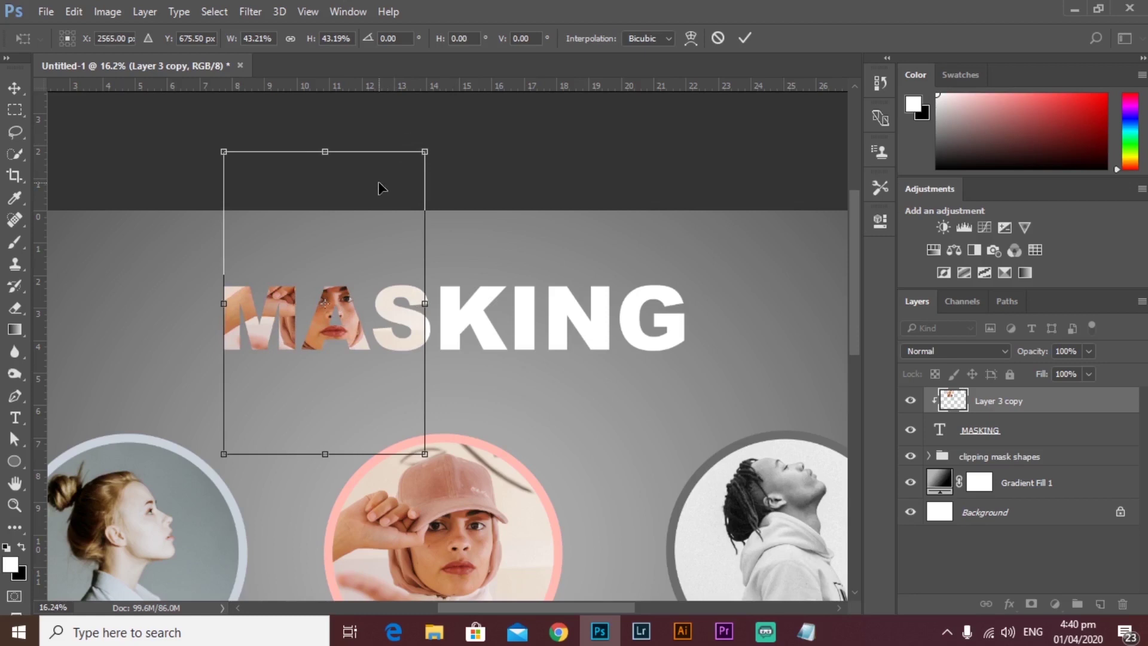
pyautogui.press('Left')
pyautogui.press('Left')
pyautogui.press('Left')
pyautogui.press('Left')
pyautogui.press('Left')
pyautogui.press('Left')
pyautogui.press('Down')
pyautogui.press('Down')
pyautogui.press('Down')
pyautogui.press('Down')
pyautogui.press('Down')
pyautogui.press('Down')
pyautogui.press('Down')
pyautogui.press('Down')
pyautogui.press('Down')
pyautogui.press('Down')
pyautogui.press('Down')
pyautogui.press('Down')
pyautogui.press('Down')
pyautogui.press('Down')
pyautogui.press('Down')
pyautogui.press('Down')
pyautogui.press('Down')
pyautogui.press('Down')
pyautogui.press('Down')
pyautogui.press('Down')
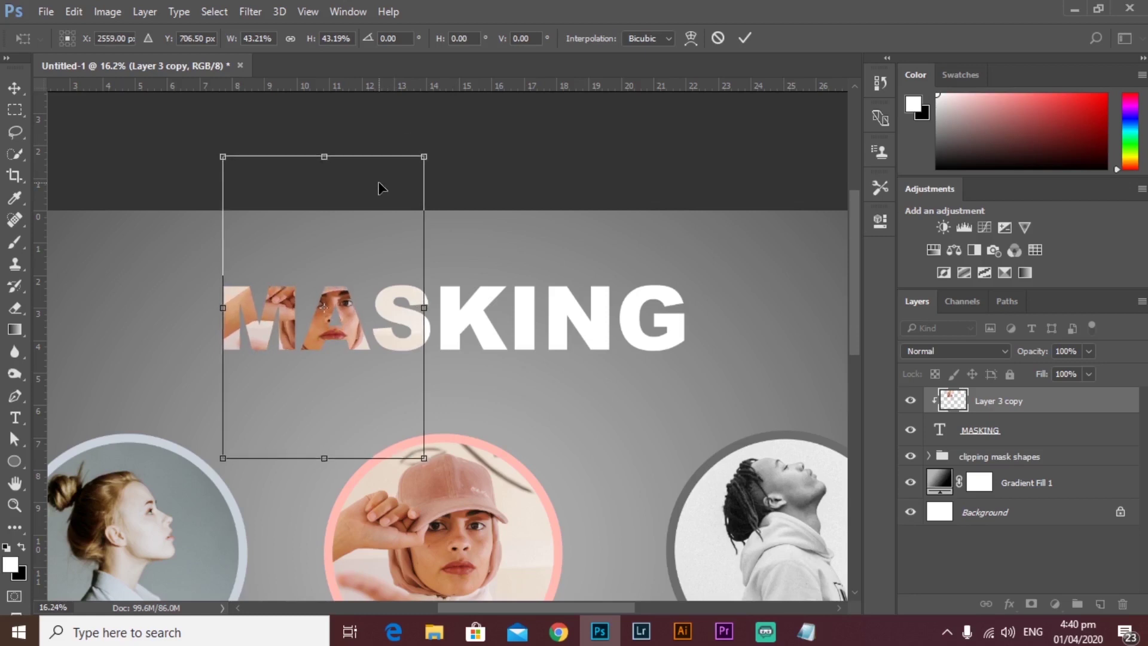
pyautogui.press('Left')
pyautogui.press('Left')
pyautogui.press('Left')
pyautogui.press('Left')
pyautogui.press('Left')
pyautogui.press('Left')
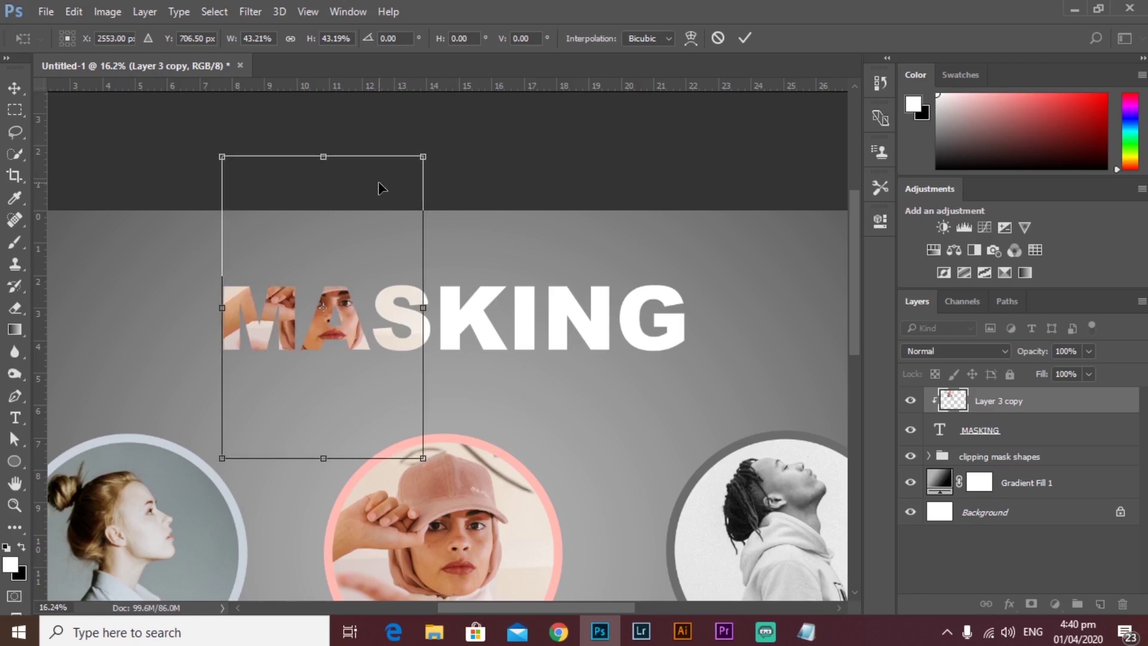
pyautogui.click(749, 37)
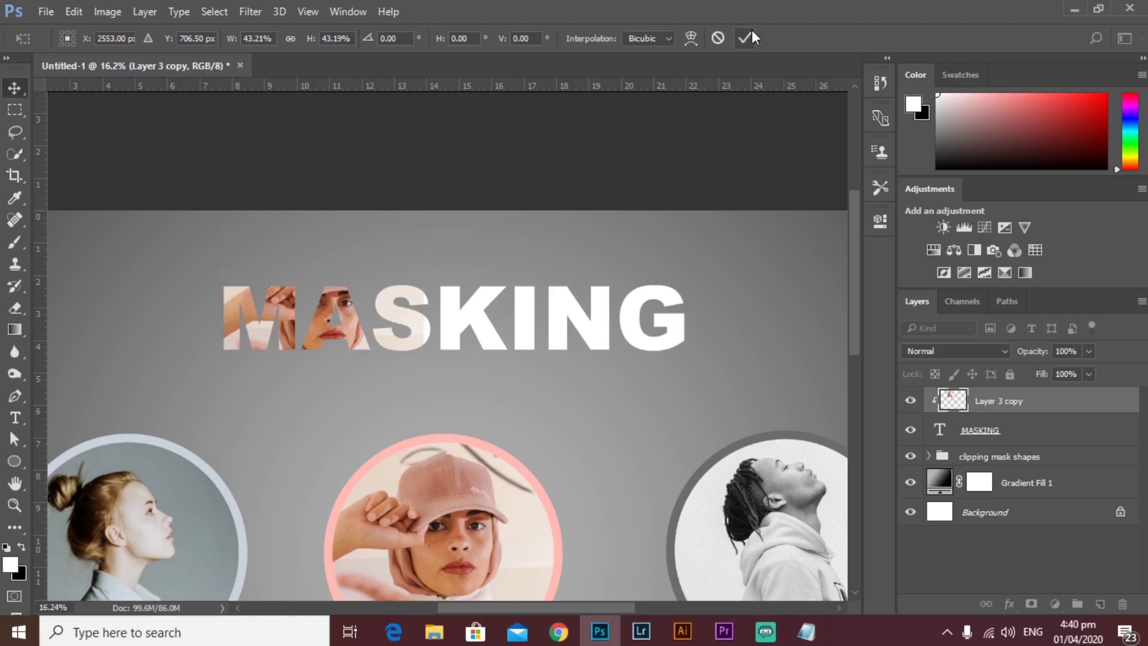
# Step: Duplicate Layer 2 from the clipping mask shapes group and move the copy out of the group, directly below the MASKING layer
pyautogui.click(928, 457)
pyautogui.scroll(-2, 1025, 526)
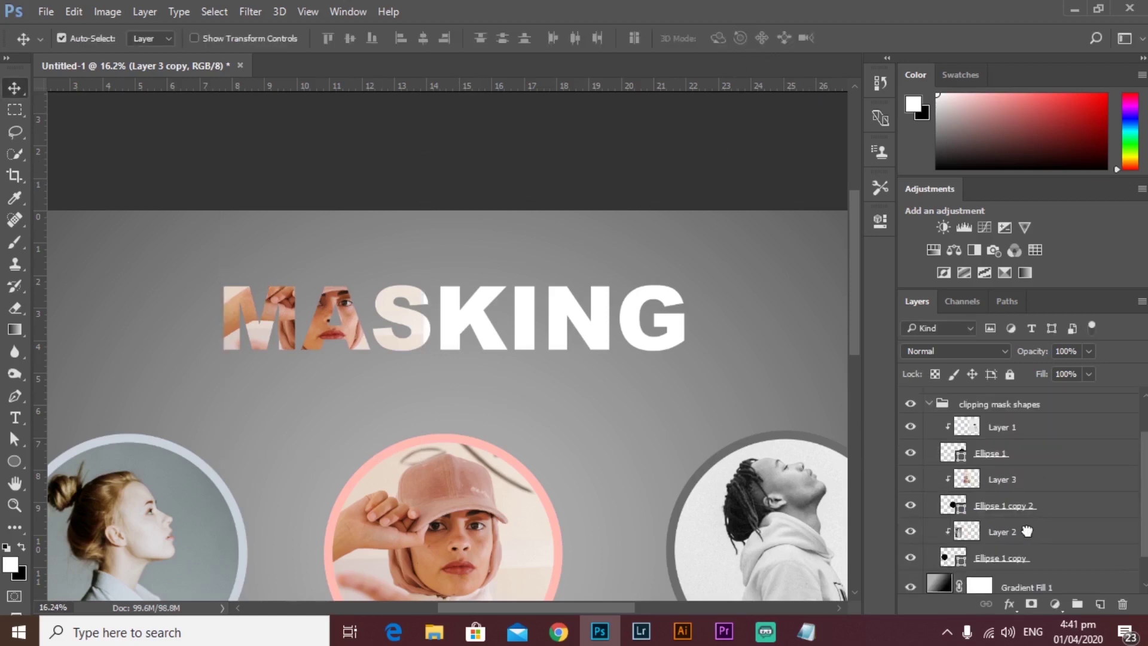
pyautogui.click(1028, 532)
pyautogui.hotkey('ctrl', 'j')
pyautogui.moveTo(1028, 532); pyautogui.dragTo(995, 419)
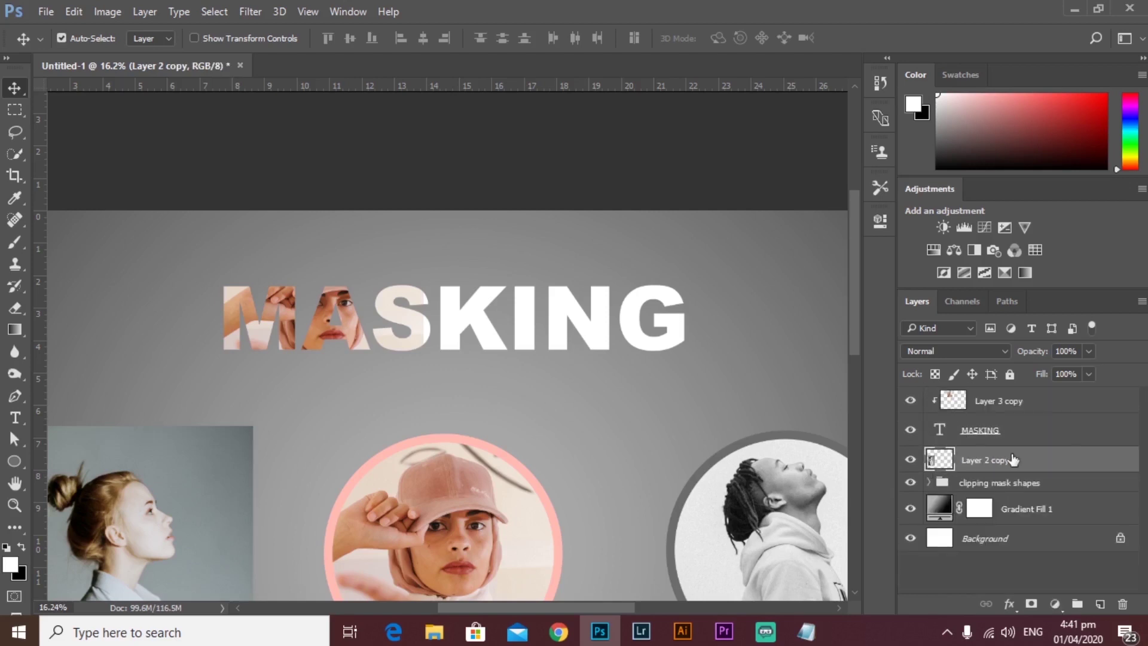
# Step: Try to clip the Layer 2 copy to the MASKING text over its middle letters, stacked above Layer 3 copy
pyautogui.scroll(1, 1010, 461)
pyautogui.moveTo(1032, 458); pyautogui.dragTo(1016, 418)
pyautogui.press('ctrl')
pyautogui.hotkey('ctrl', 't')
pyautogui.moveTo(178, 494); pyautogui.dragTo(459, 311)
pyautogui.moveTo(463, 365); pyautogui.dragTo(526, 322)
pyautogui.press('Return')
pyautogui.moveTo(1040, 401); pyautogui.dragTo(1040, 438)
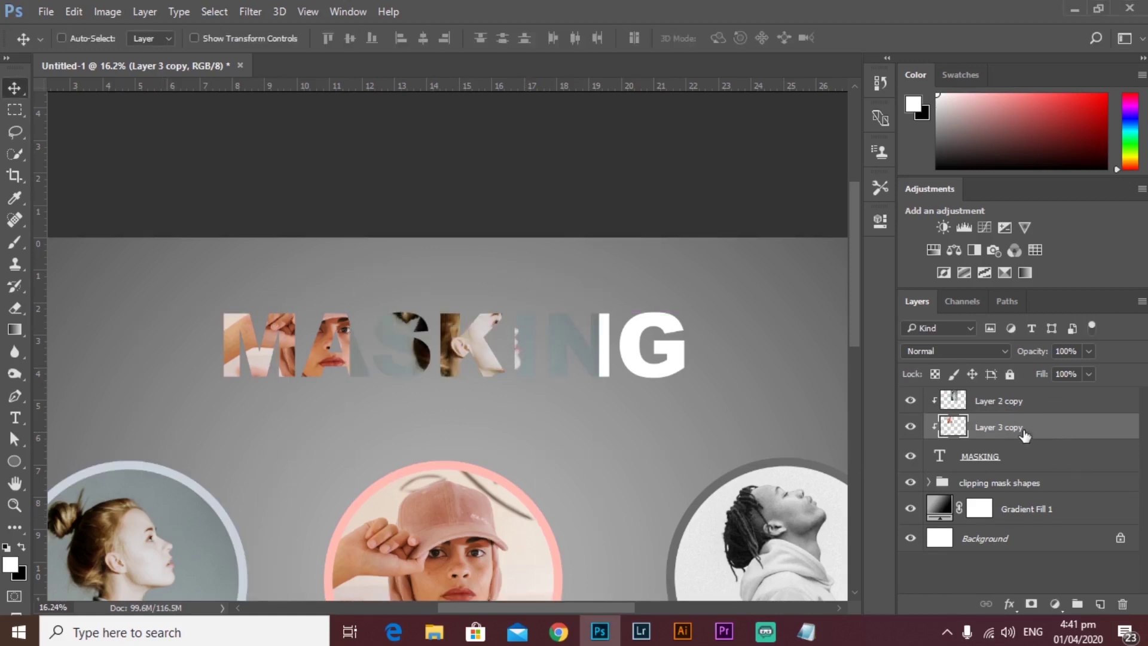
pyautogui.hotkey('ctrl', 'alt', 'z')
pyautogui.hotkey('ctrl', 'alt', 'z')
pyautogui.hotkey('ctrl', 'alt', 'z')
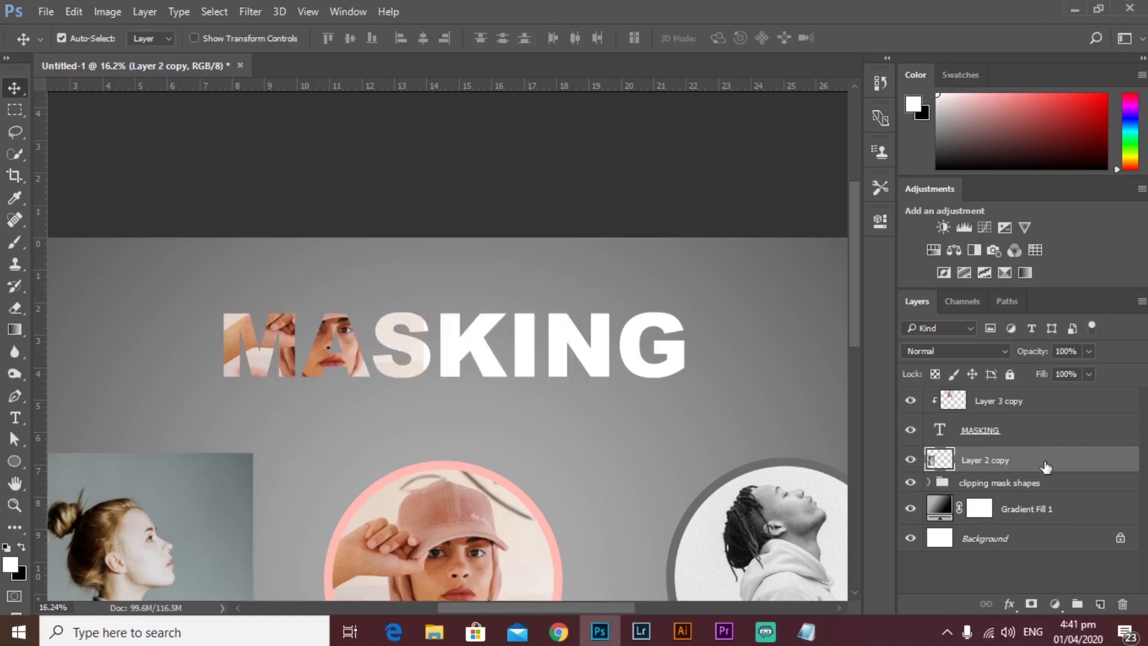
# Step: Clip the Layer 2 copy to the MASKING text beneath Layer 3 copy and move the portrait over the middle letters
pyautogui.moveTo(1045, 466); pyautogui.dragTo(1040, 419)
pyautogui.hotkey('ctrl', 't')
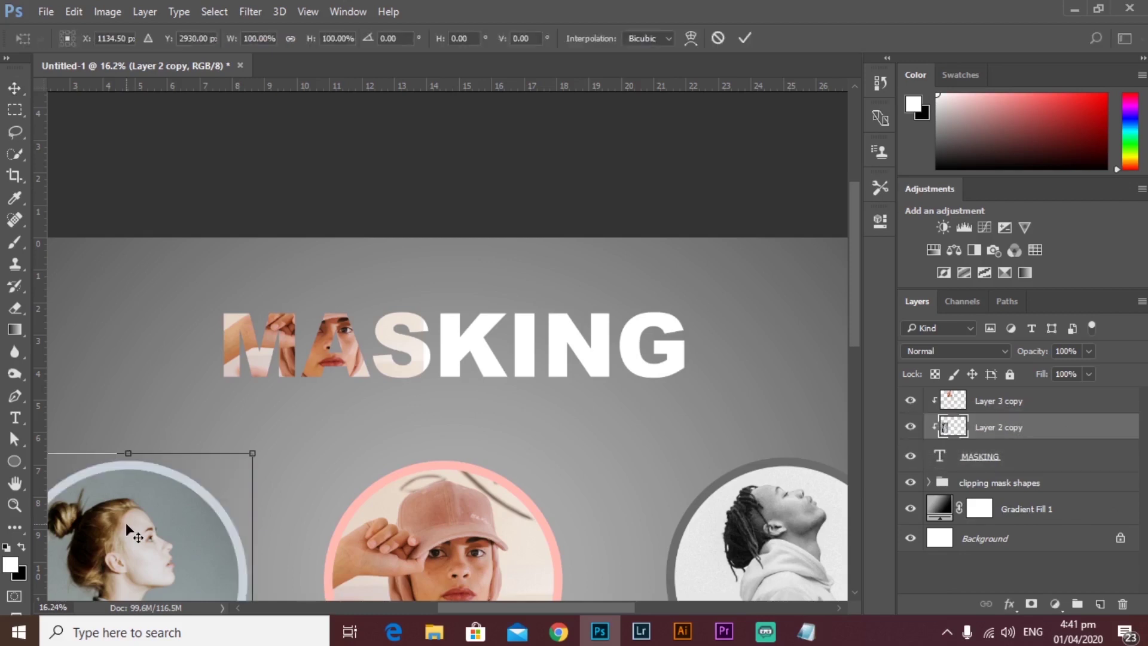
pyautogui.moveTo(126, 524); pyautogui.dragTo(454, 314)
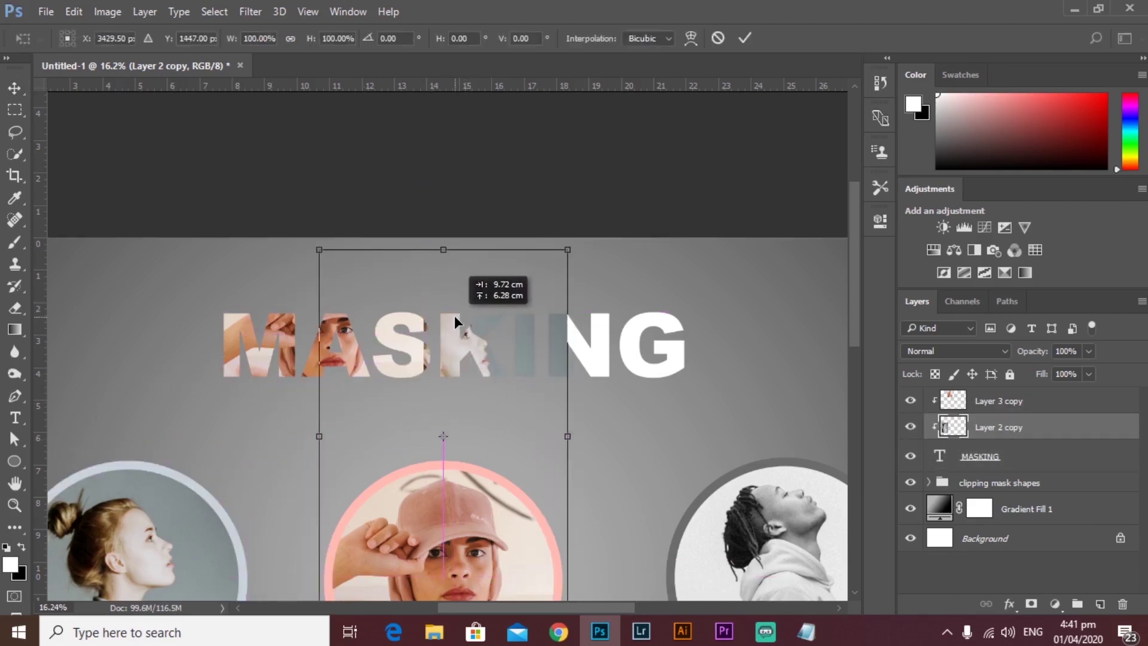
pyautogui.press('Return')
# Step: Stack the Layer 2 copy above Layer 3 copy and adjust its placement over the S and K letters
pyautogui.hotkey('ctrl', ']')
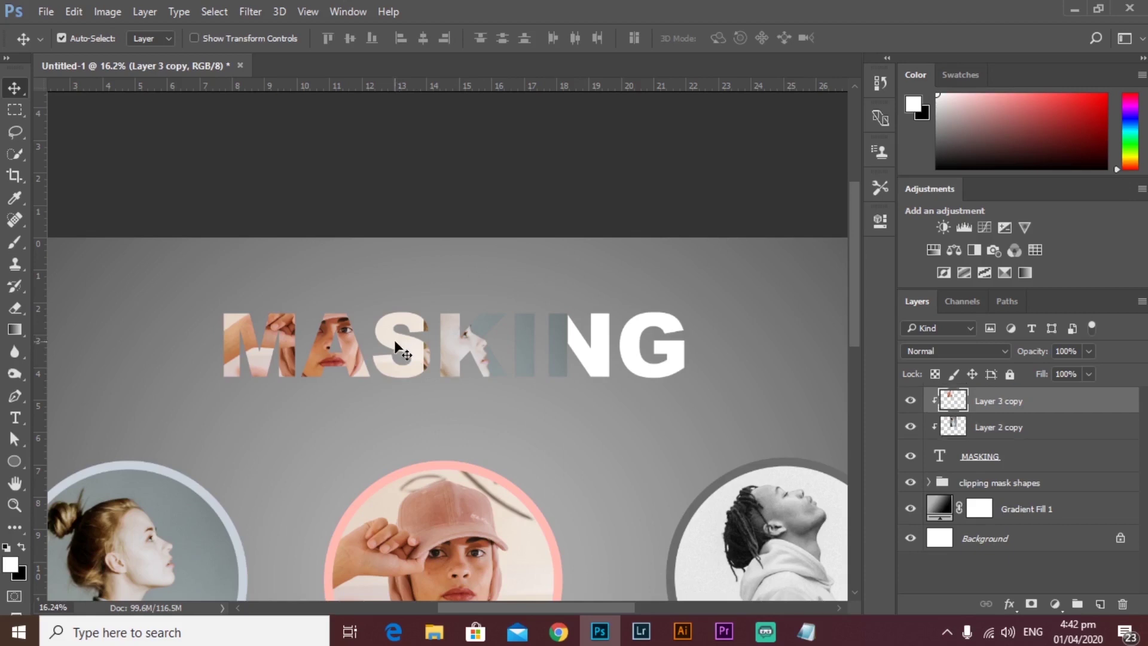
pyautogui.moveTo(443, 347); pyautogui.dragTo(475, 354)
pyautogui.hotkey('ctrl', 't')
pyautogui.moveTo(560, 292); pyautogui.dragTo(514, 290)
pyautogui.click(744, 38)
# Step: Add a layer mask to the Layer 2 copy and paint black over the letter A with a brush of size 500
pyautogui.click(1031, 603)
pyautogui.press('b')
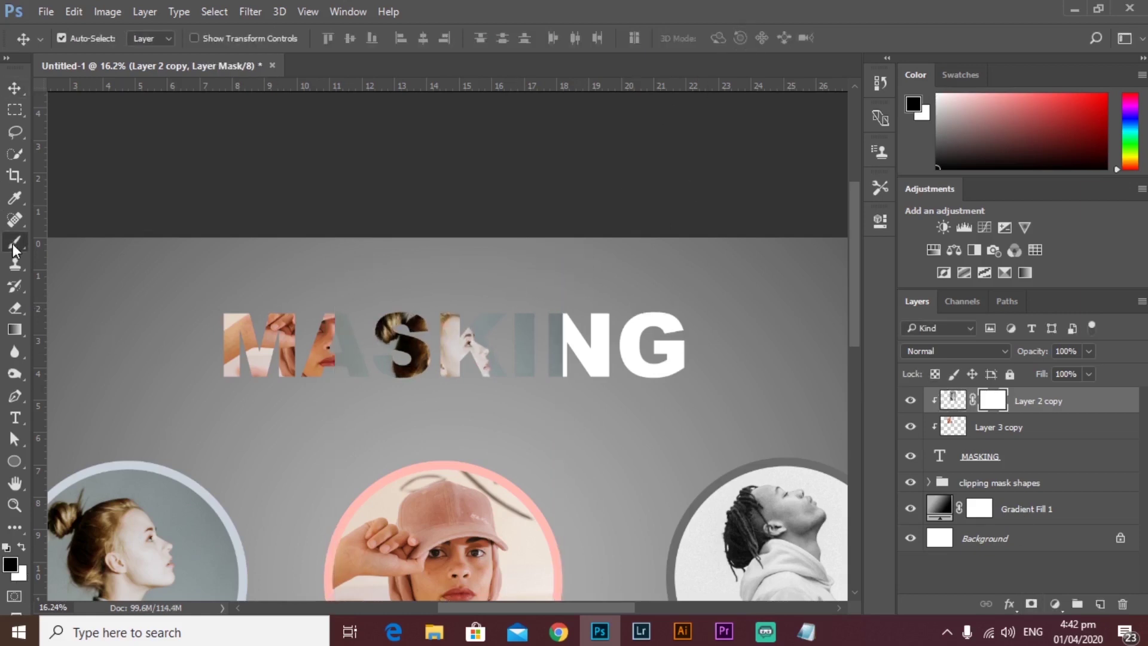
pyautogui.press('[')
pyautogui.press('[')
pyautogui.press('[')
pyautogui.press('[')
pyautogui.press('[')
pyautogui.press('[')
pyautogui.press('[')
pyautogui.press('[')
pyautogui.press('[')
pyautogui.press('[')
pyautogui.press('[')
pyautogui.press('[')
pyautogui.press('[')
pyautogui.press('[')
pyautogui.press('[')
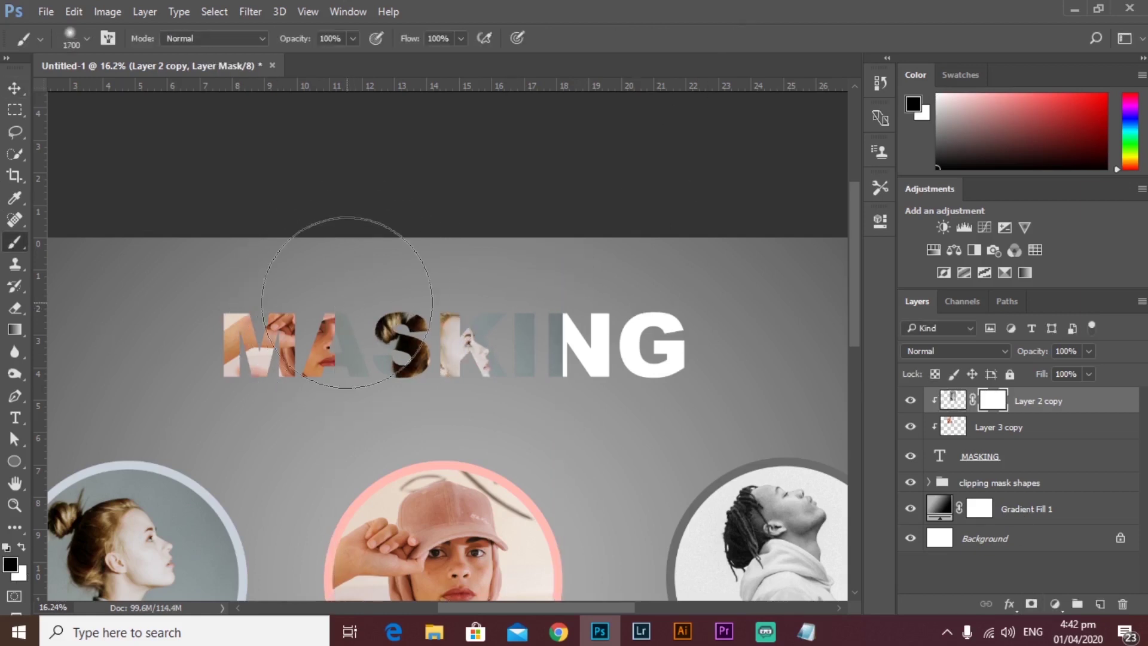
pyautogui.moveTo(325, 308)
pyautogui.mouseDown()
pyautogui.moveTo(309, 360)
pyautogui.moveTo(356, 420)
pyautogui.mouseUp()
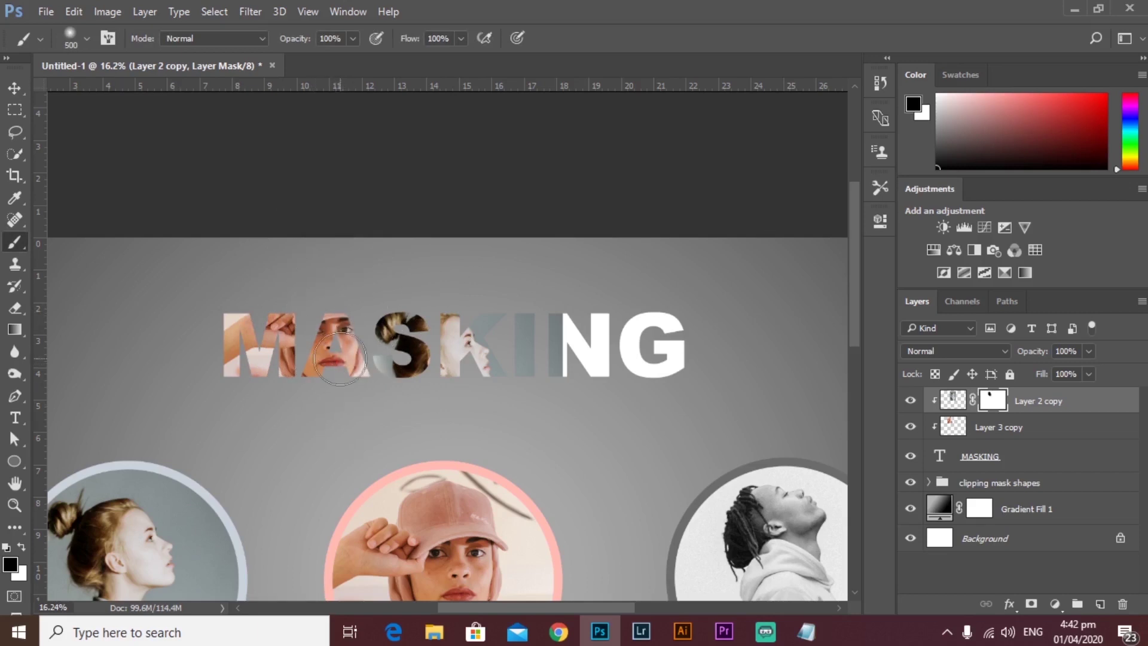
pyautogui.moveTo(361, 361)
pyautogui.mouseDown()
pyautogui.moveTo(371, 438)
pyautogui.moveTo(401, 463)
pyautogui.mouseUp()
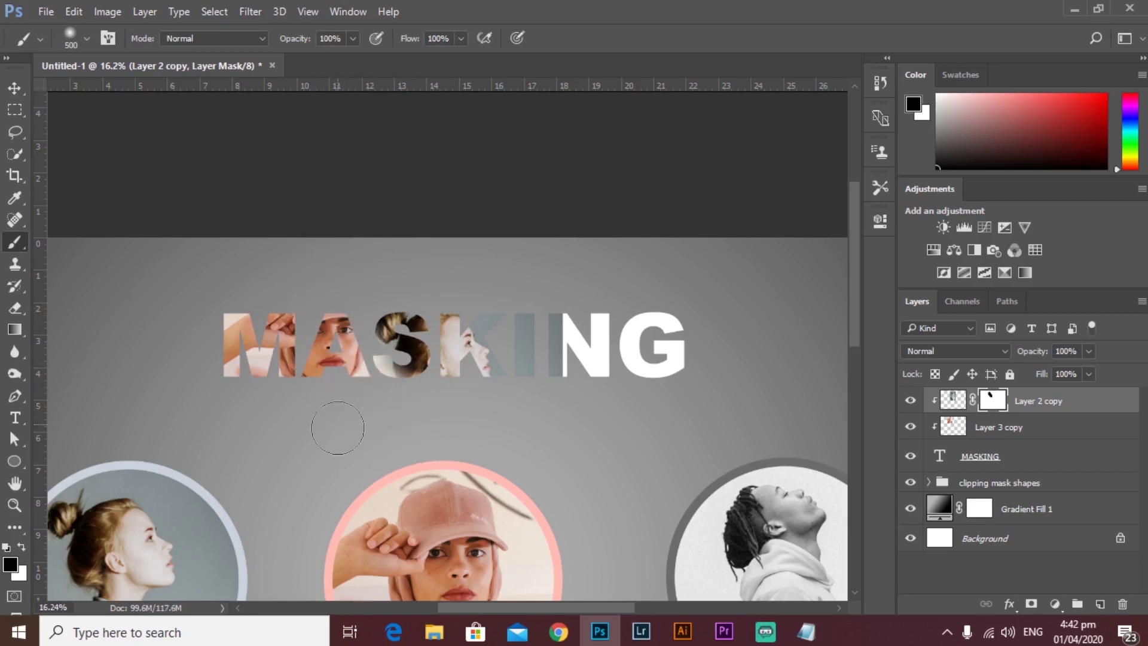
# Step: Paint black on the Layer 2 copy's mask over the letters I and N to hide the portrait's right edge
pyautogui.press('x')
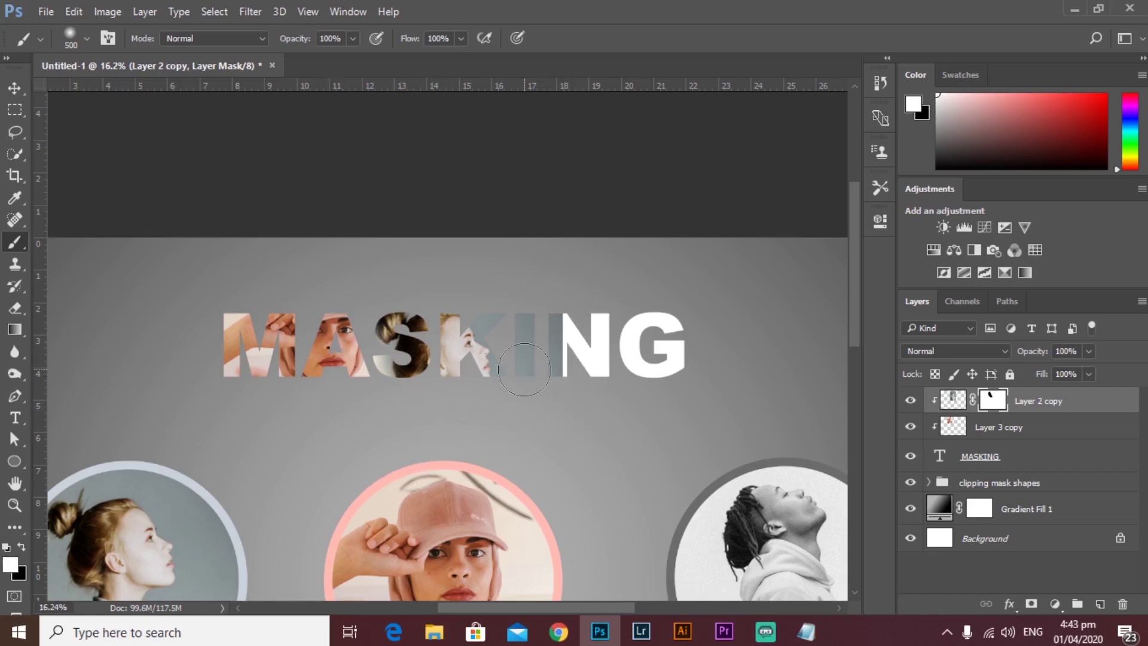
pyautogui.press('x')
pyautogui.moveTo(560, 311)
pyautogui.mouseDown()
pyautogui.moveTo(582, 386)
pyautogui.moveTo(577, 448)
pyautogui.mouseUp()
pyautogui.hotkey('ctrl', 'z')
pyautogui.hotkey('ctrl', 'z')
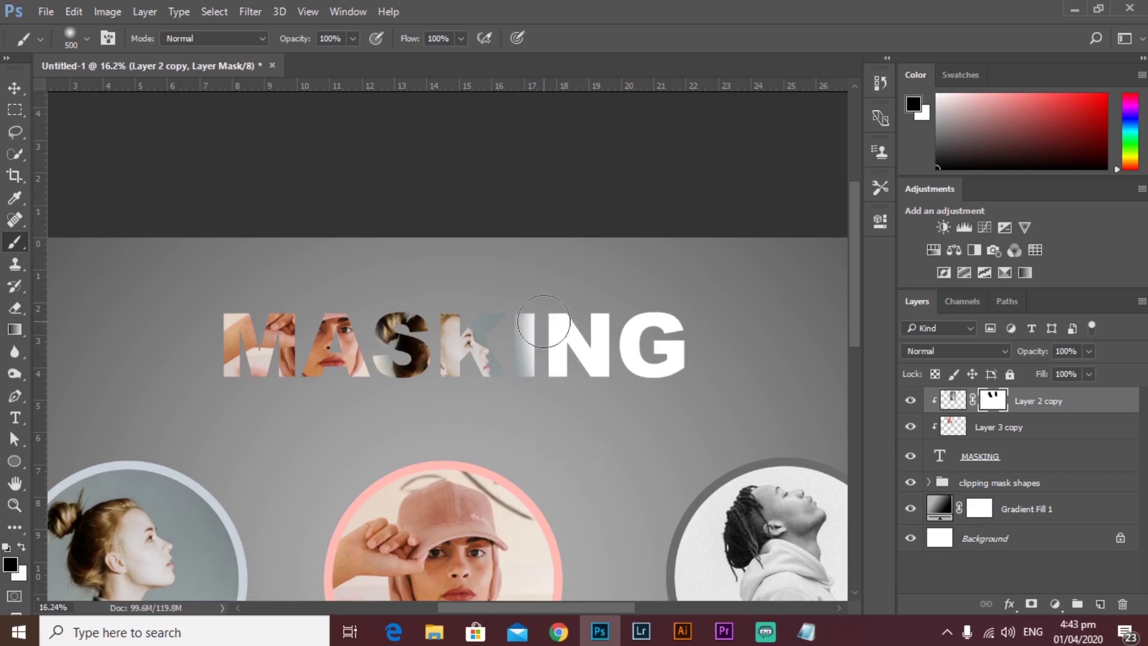
# Step: Undo the last mask stroke, and dab black over the letter I on the Layer 2 copy's mask
pyautogui.hotkey('ctrl', 'alt', 'z')
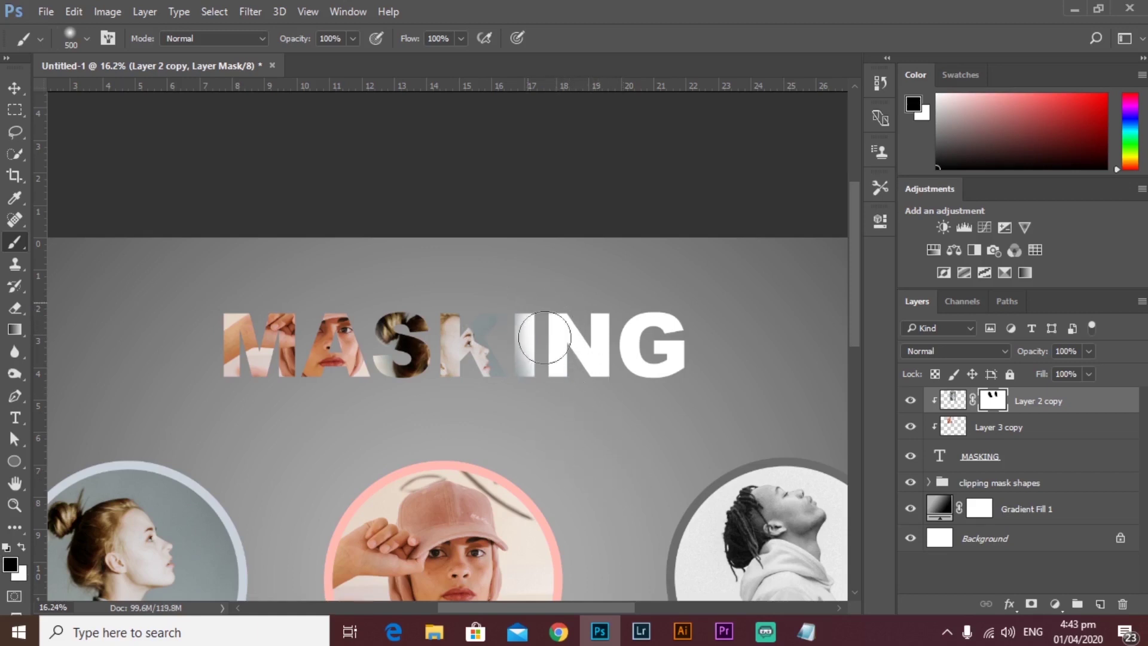
pyautogui.click(541, 334)
pyautogui.press('super')
pyautogui.press('super')
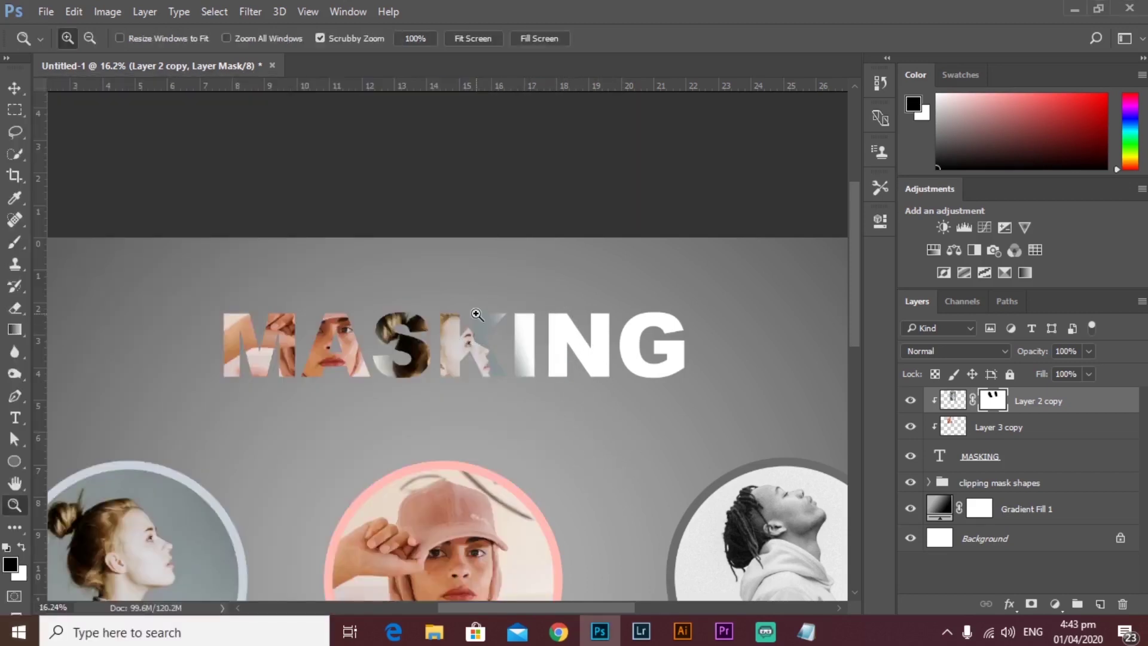
pyautogui.press('x')
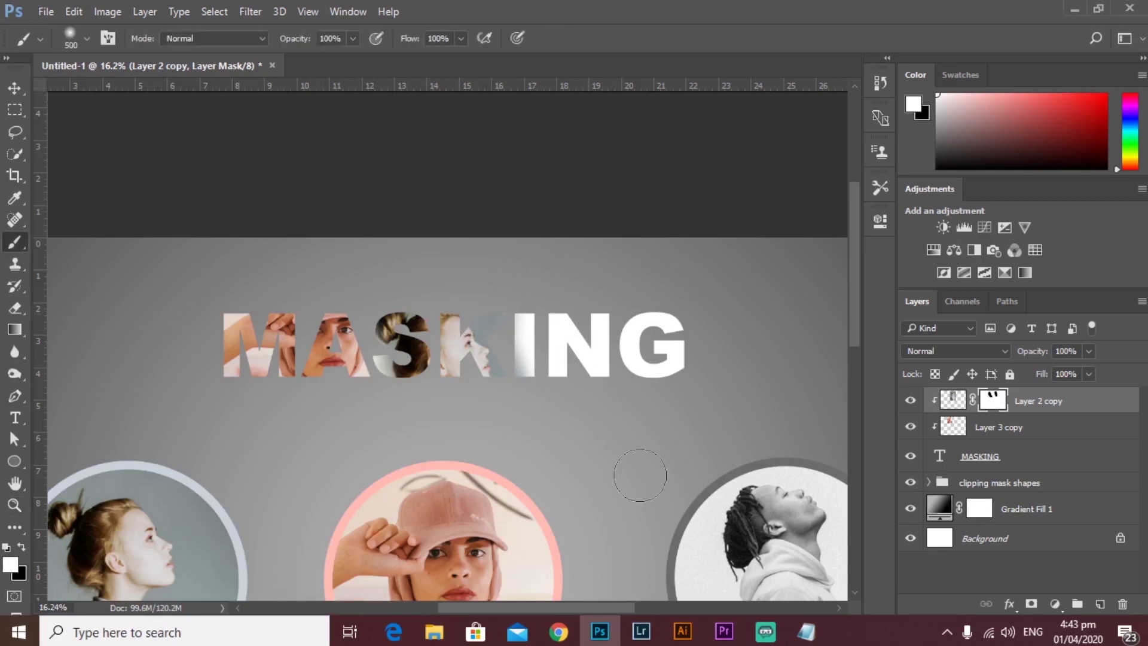
# Step: Duplicate Layer 1 from the right circle and clip the copy to the MASKING text beneath Layer 3 copy
pyautogui.scroll(-2, 576, 448)
pyautogui.click(14, 88)
pyautogui.click(687, 484)
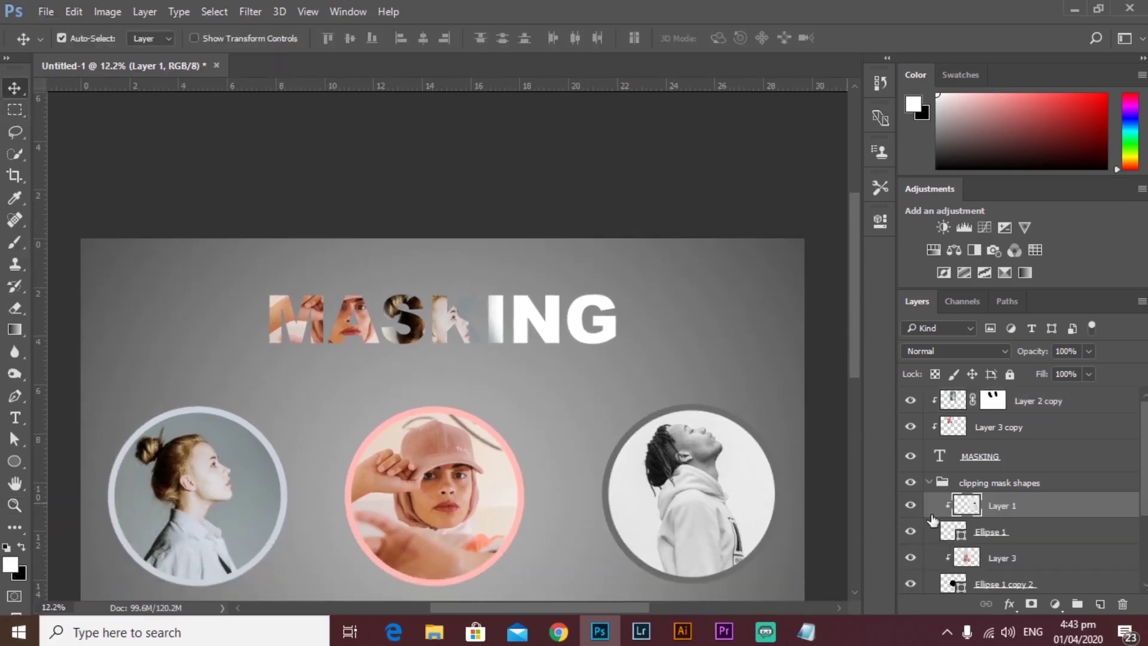
pyautogui.hotkey('ctrl', 'j')
pyautogui.moveTo(1037, 503); pyautogui.dragTo(994, 437)
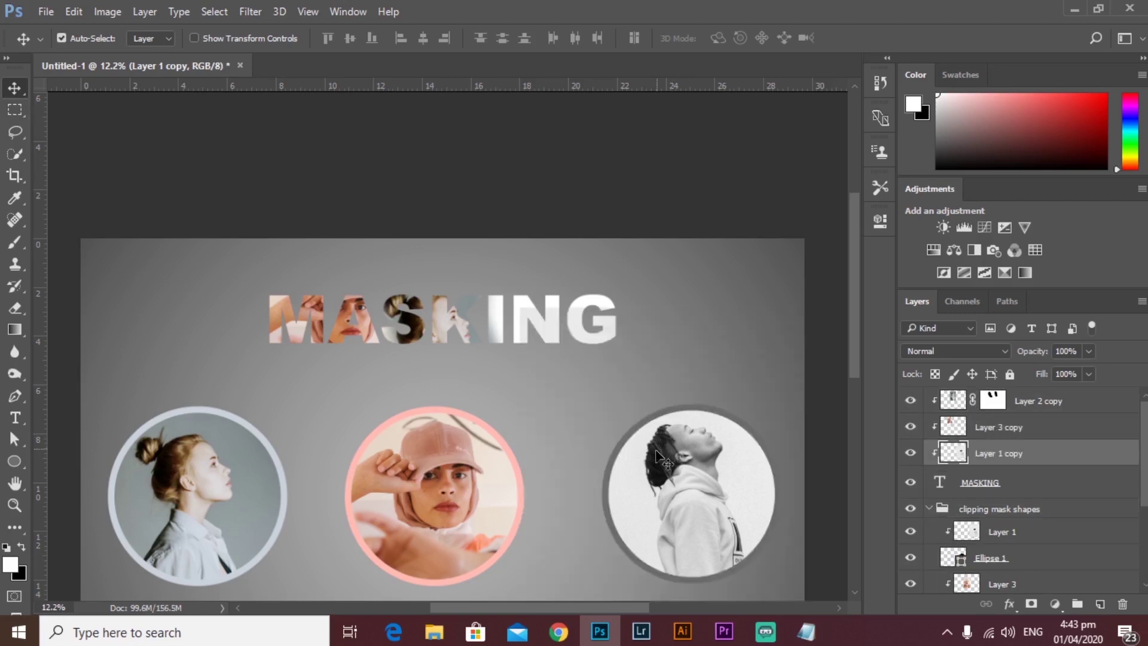
pyautogui.click(929, 509)
pyautogui.click(929, 509)
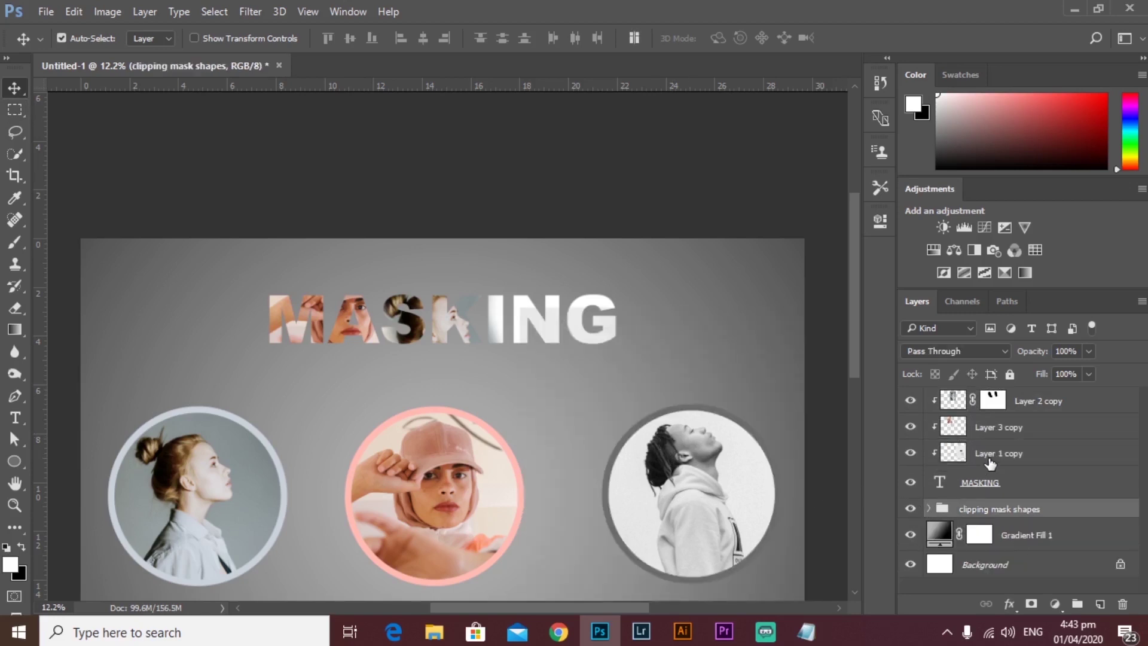
# Step: Move the Layer 1 copy portrait over the letters N and G of the MASKING title
pyautogui.click(990, 464)
pyautogui.hotkey('ctrl', 't')
pyautogui.moveTo(705, 440); pyautogui.dragTo(572, 306)
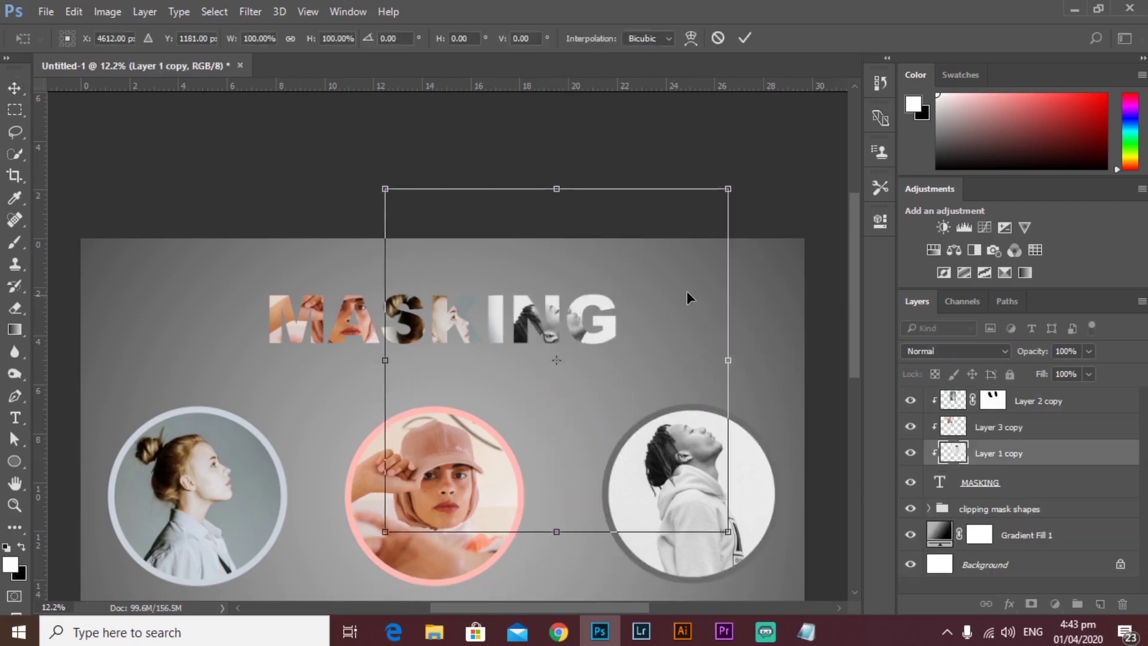
pyautogui.click(744, 38)
pyautogui.scroll(3, 611, 364)
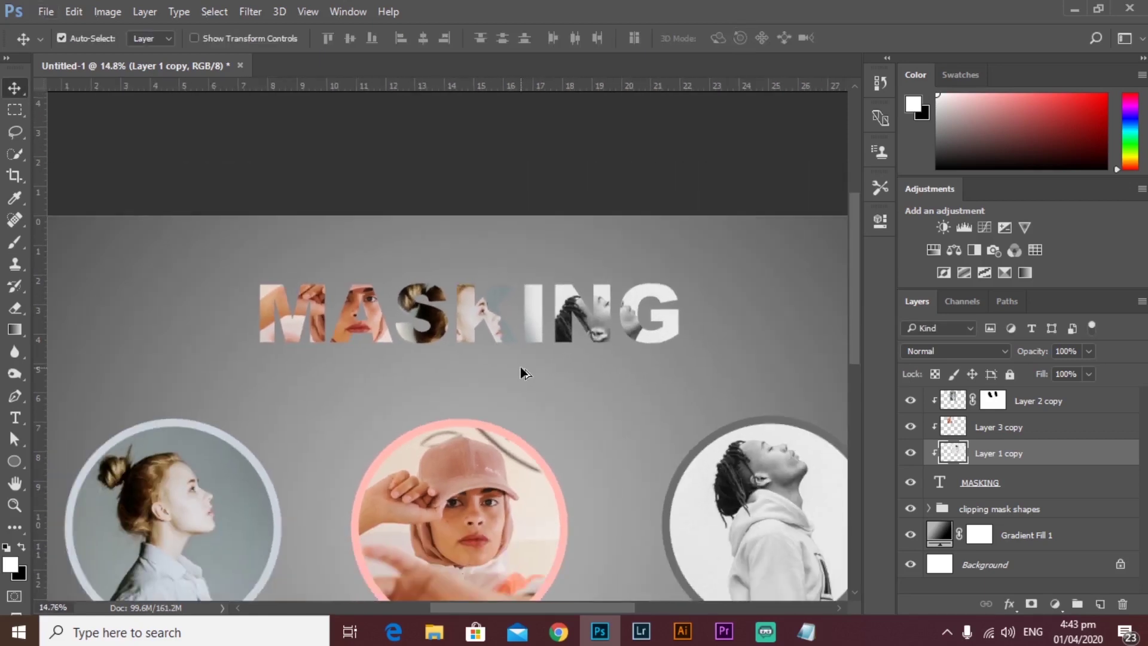
# Step: Group the MASKING text with its three clipped portrait layers and name the group "clipping mask text"
pyautogui.scroll(-3, 521, 367)
pyautogui.click(1076, 483)
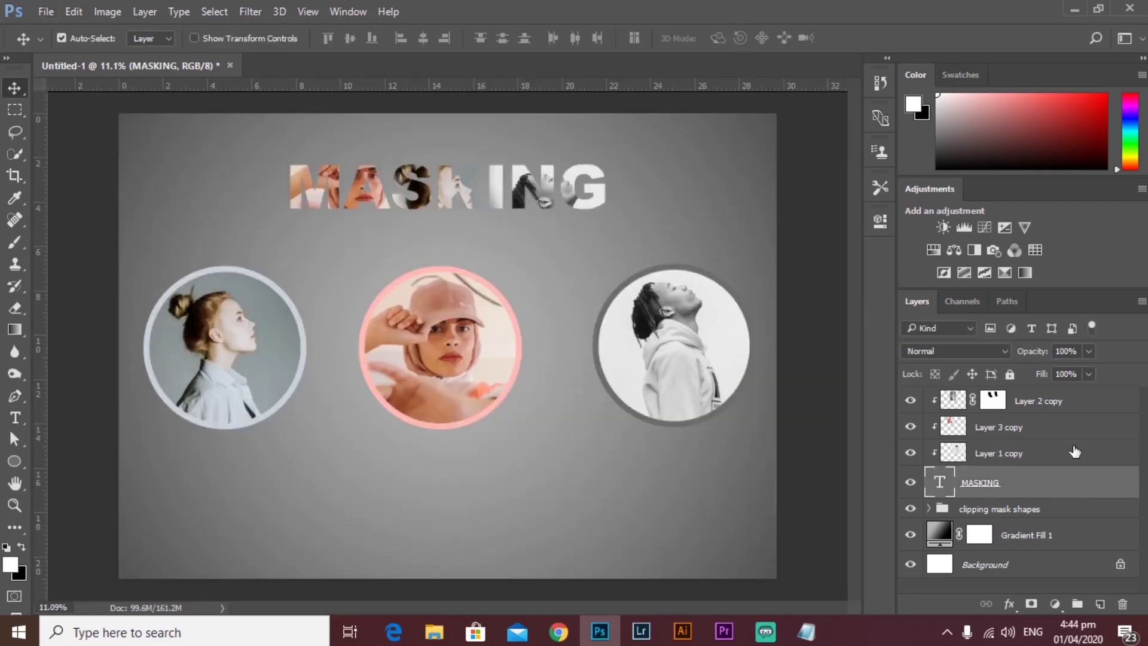
pyautogui.keyDown('shift'); pyautogui.click(1067, 406); pyautogui.keyUp('shift')
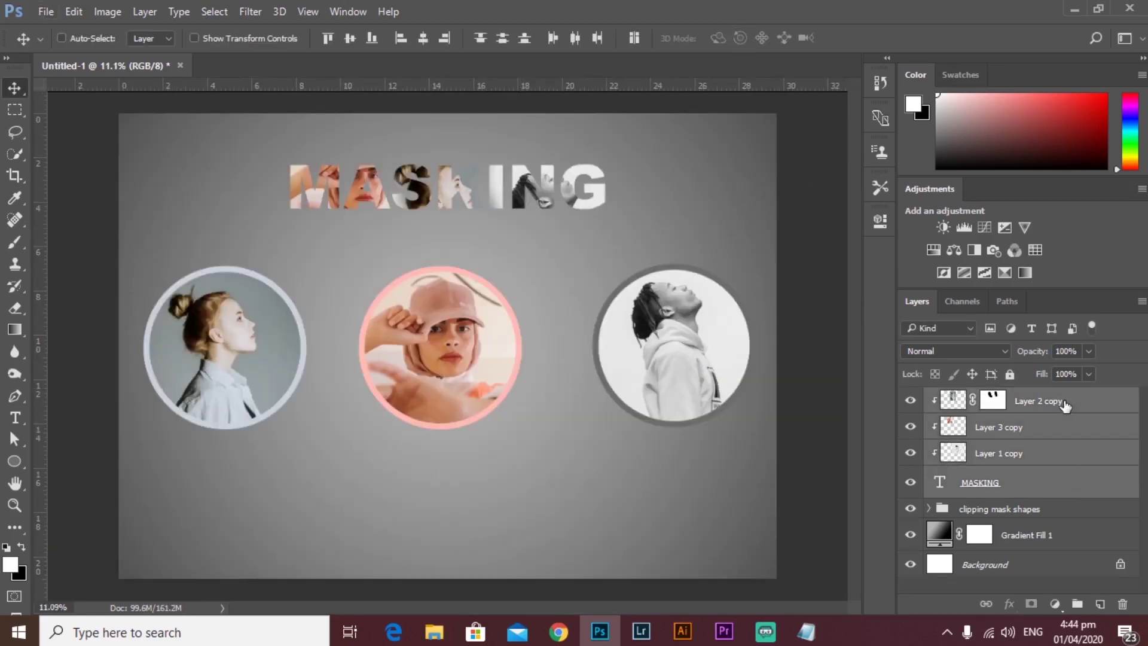
pyautogui.hotkey('ctrl', 'g')
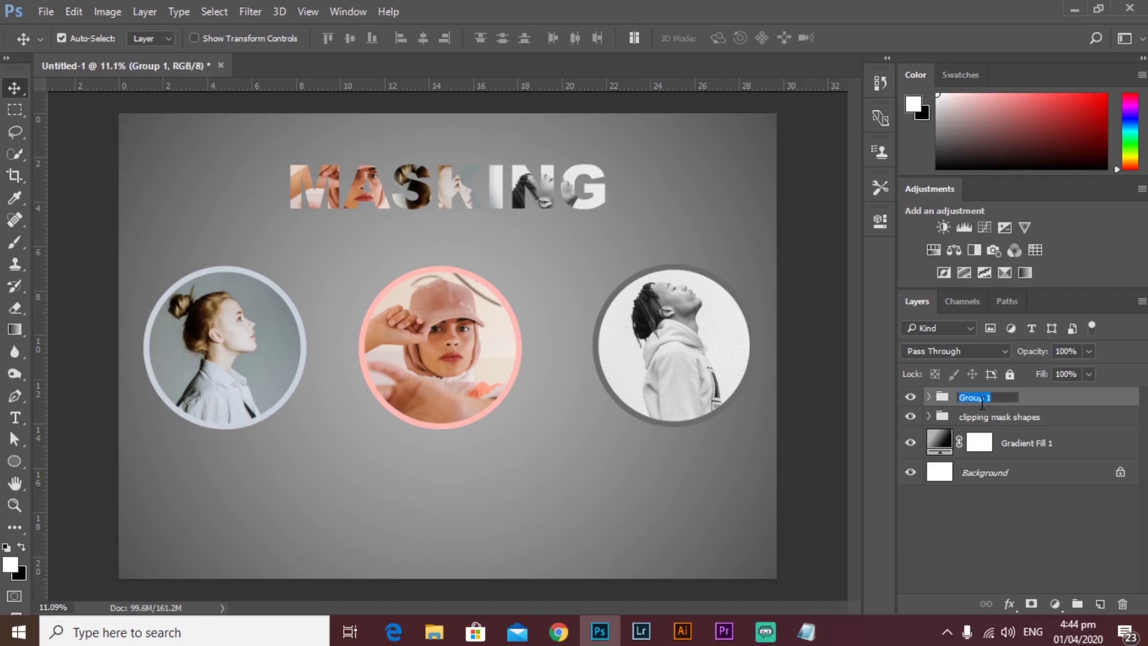
pyautogui.write('M')
pyautogui.press('Return')
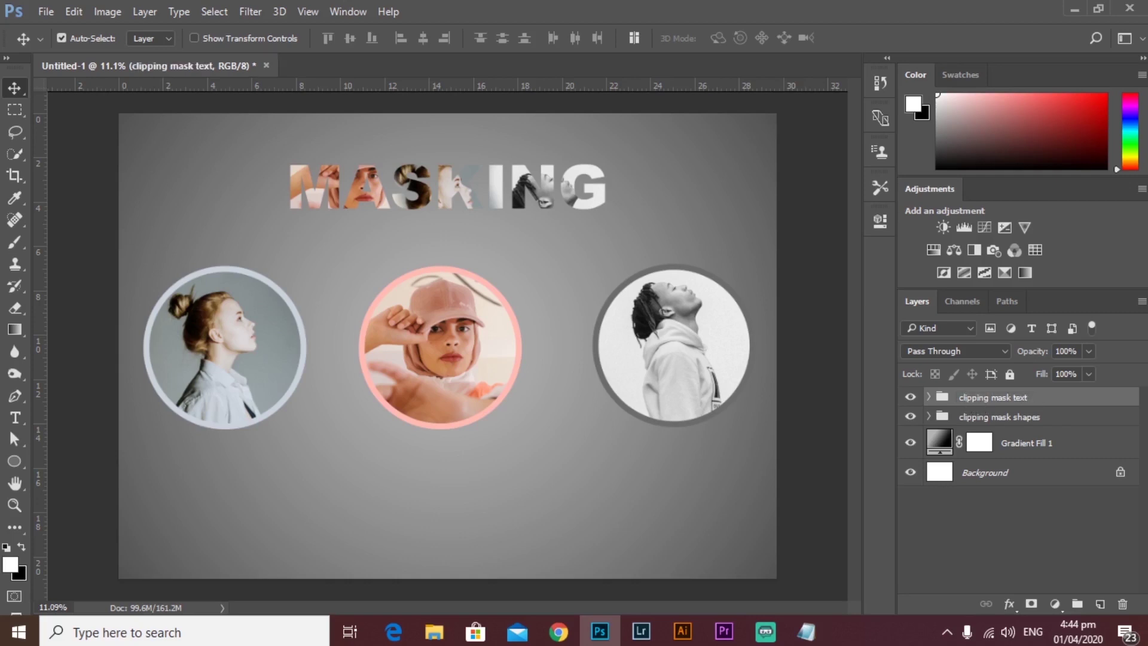
# Step: Add a new empty layer above the groups and choose the Pencil tool with the recent 20 px textured brush
pyautogui.click(1099, 605)
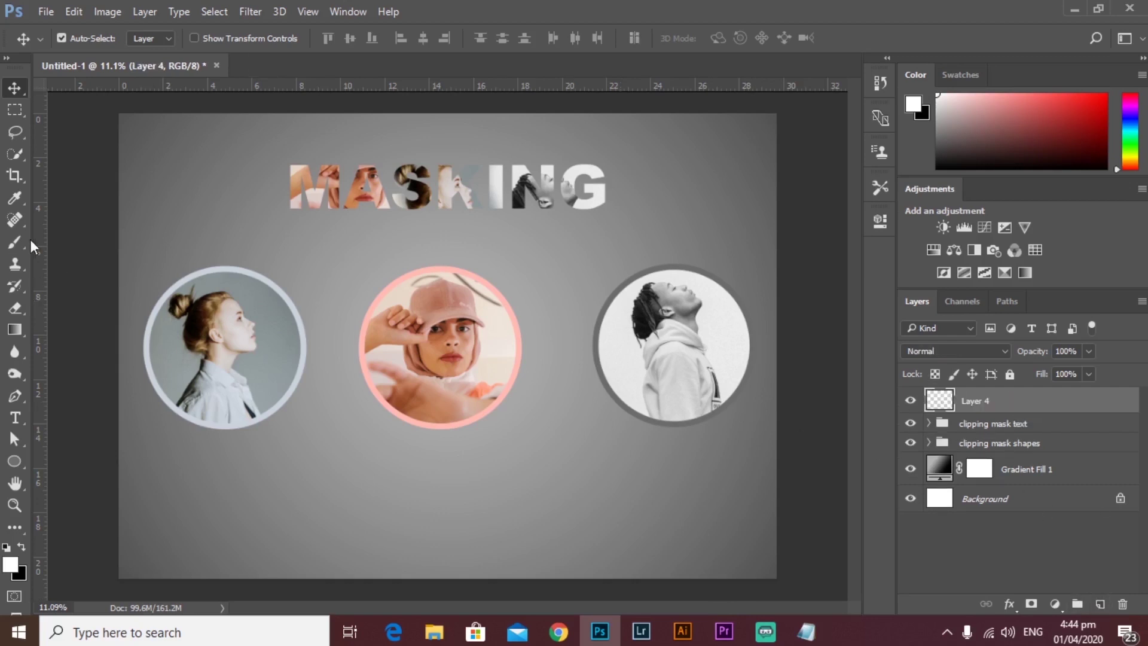
pyautogui.moveTo(17, 242); pyautogui.dragTo(55, 243)
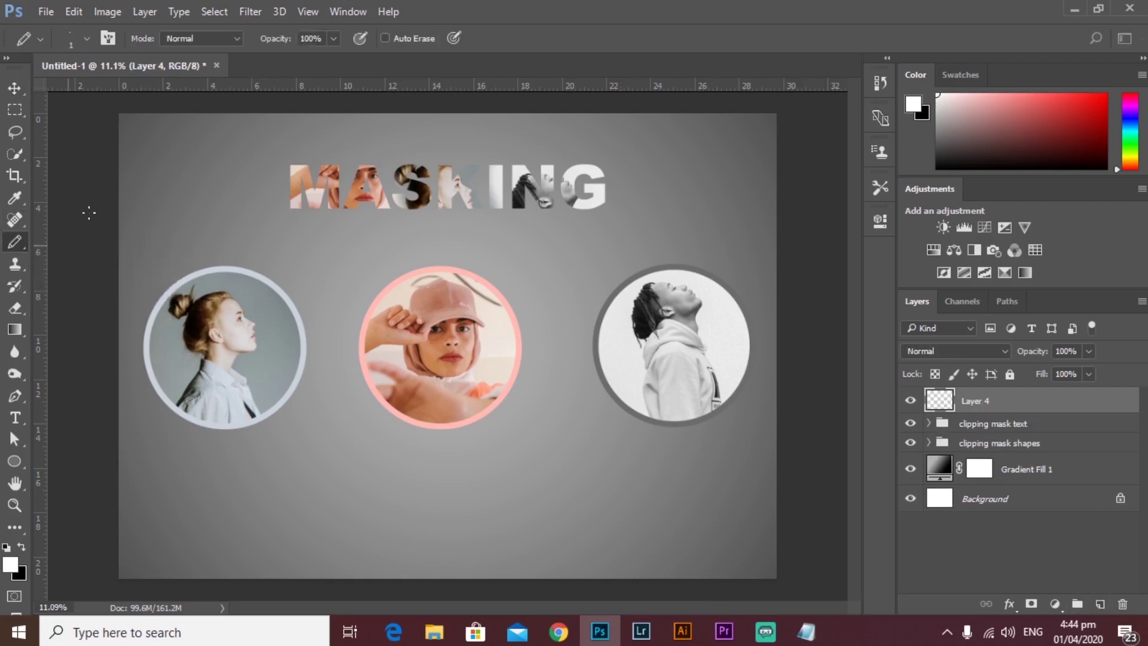
pyautogui.click(87, 38)
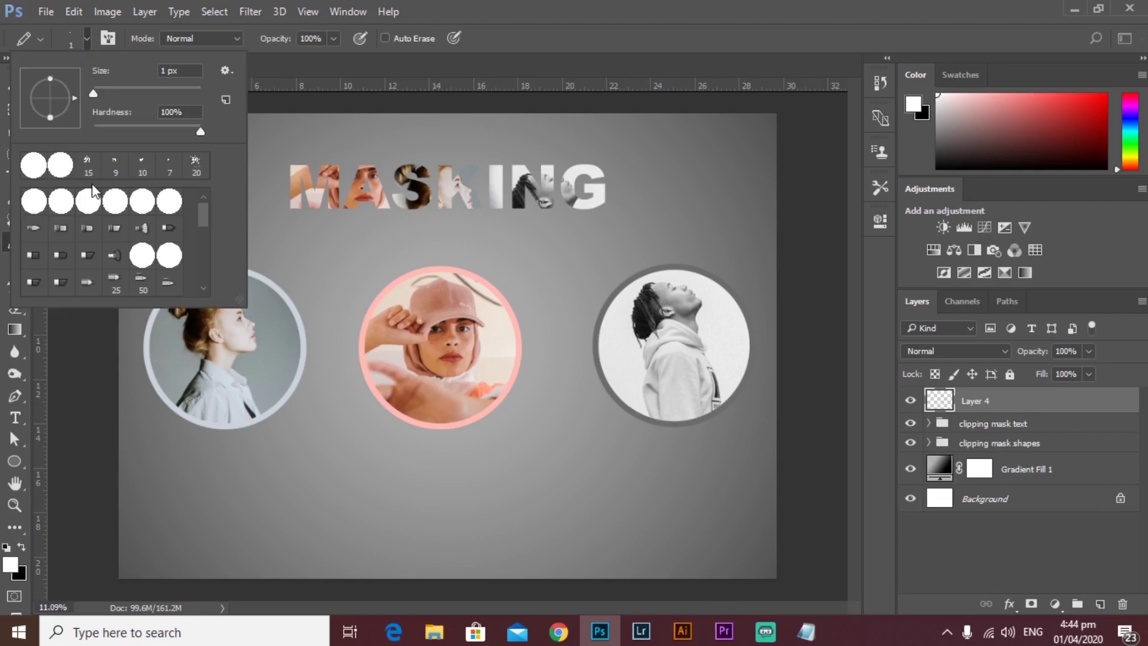
pyautogui.click(197, 170)
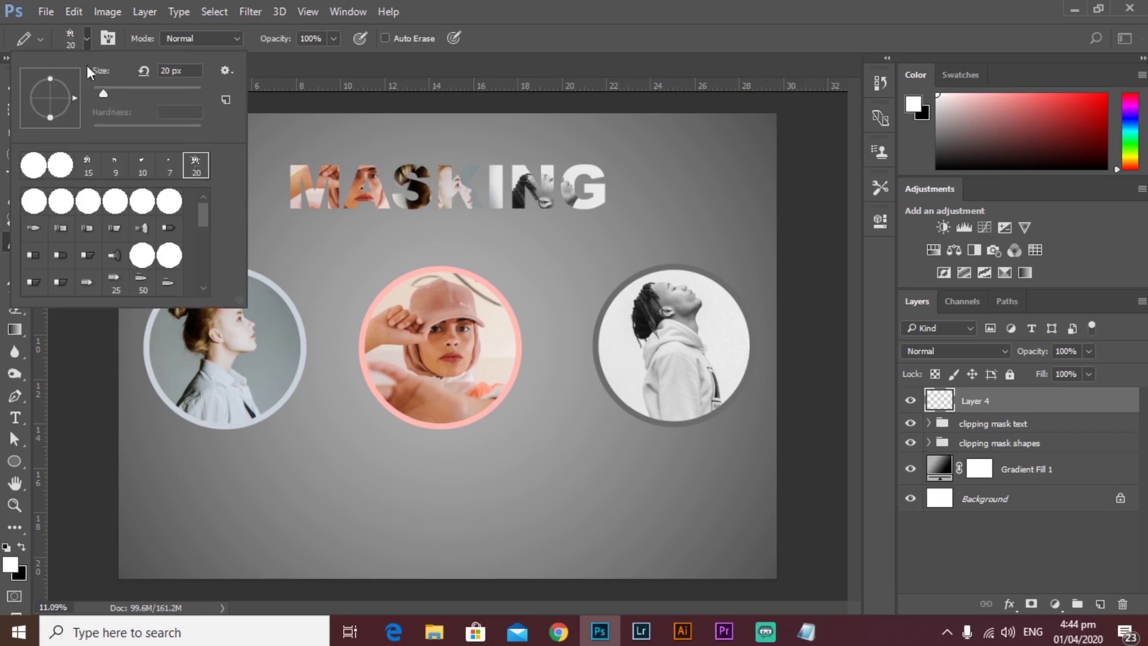
pyautogui.click(87, 38)
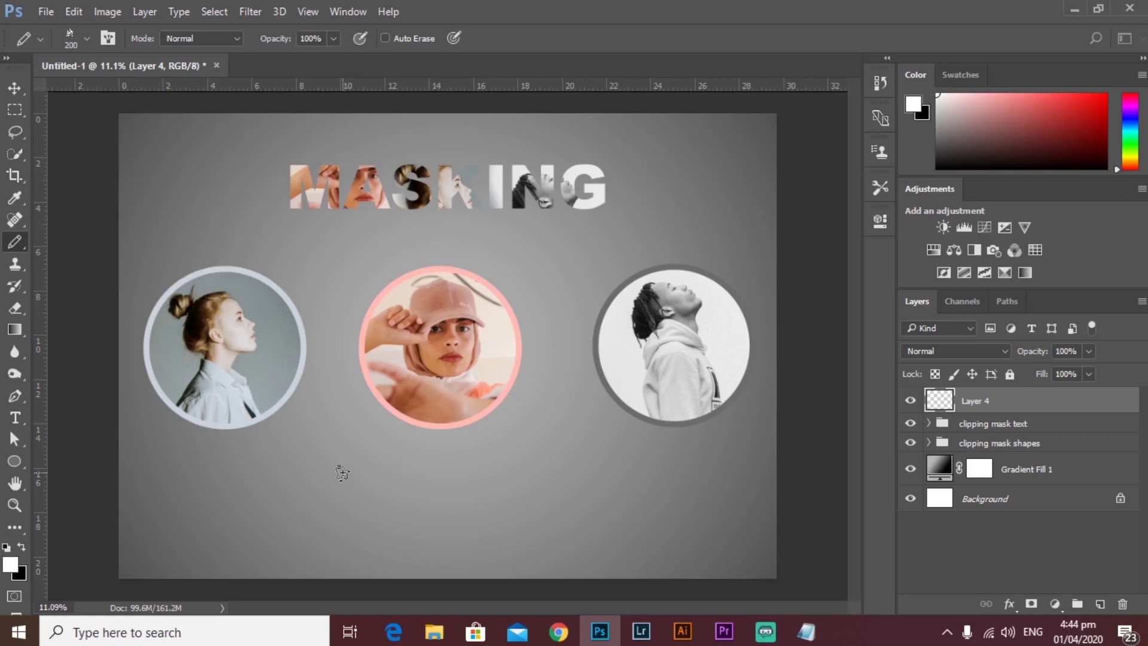
# Step: Paint a broad white stroke at brush size 1100 across Layer 4 below the circles and shift it slightly down and left
pyautogui.press(']')
pyautogui.press(']')
pyautogui.press(']')
pyautogui.press(']')
pyautogui.press(']')
pyautogui.press(']')
pyautogui.press(']')
pyautogui.press(']')
pyautogui.press(']')
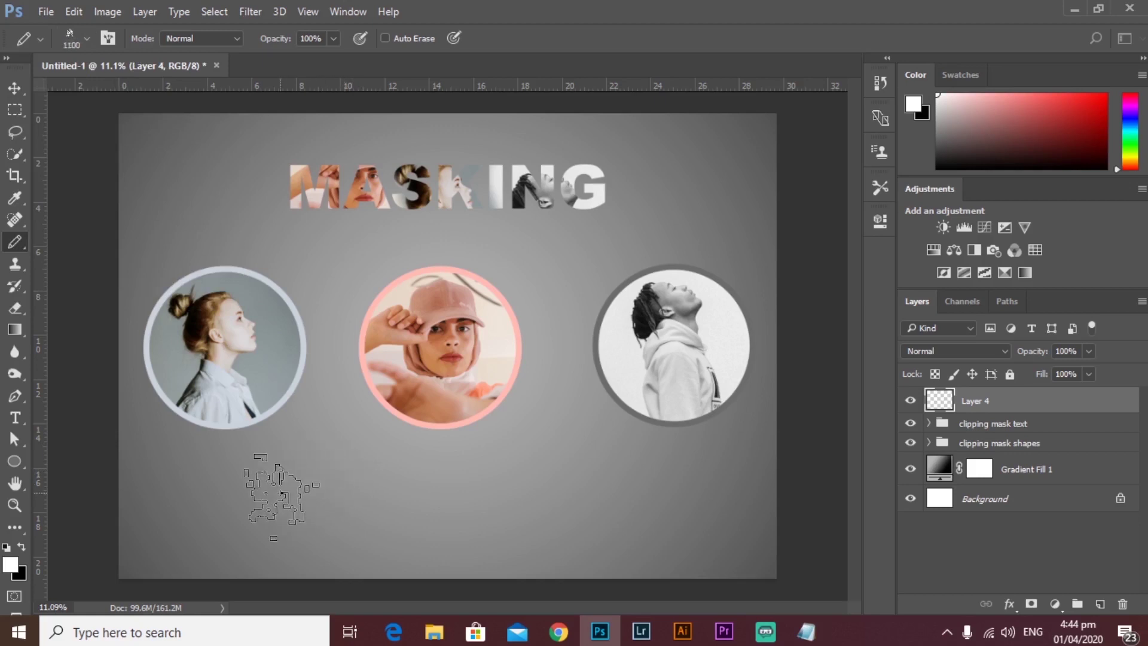
pyautogui.moveTo(281, 492)
pyautogui.mouseDown()
pyautogui.moveTo(484, 430)
pyautogui.moveTo(652, 421)
pyautogui.mouseUp()
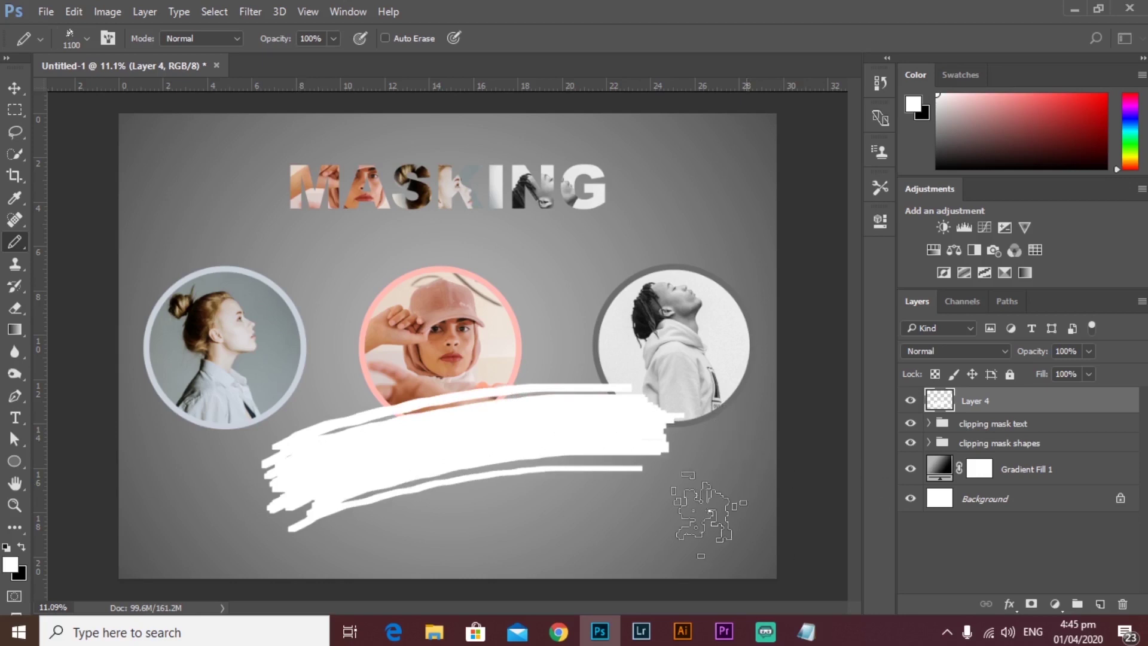
pyautogui.click(12, 90)
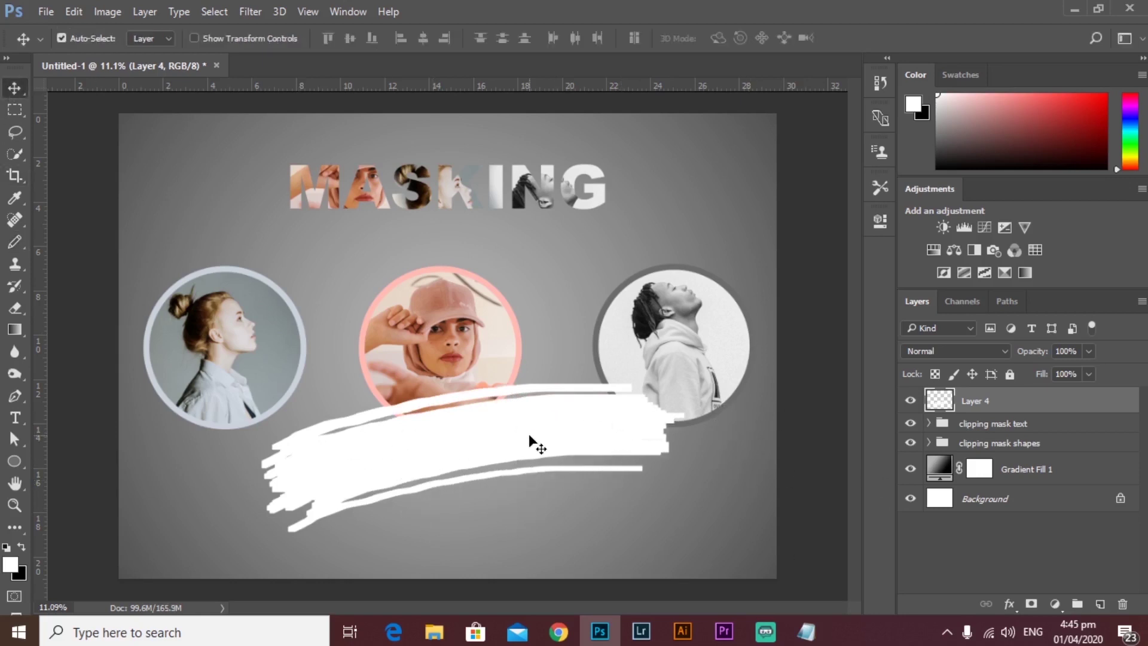
pyautogui.moveTo(528, 435)
pyautogui.mouseDown()
pyautogui.moveTo(515, 413)
pyautogui.moveTo(517, 440)
pyautogui.mouseUp()
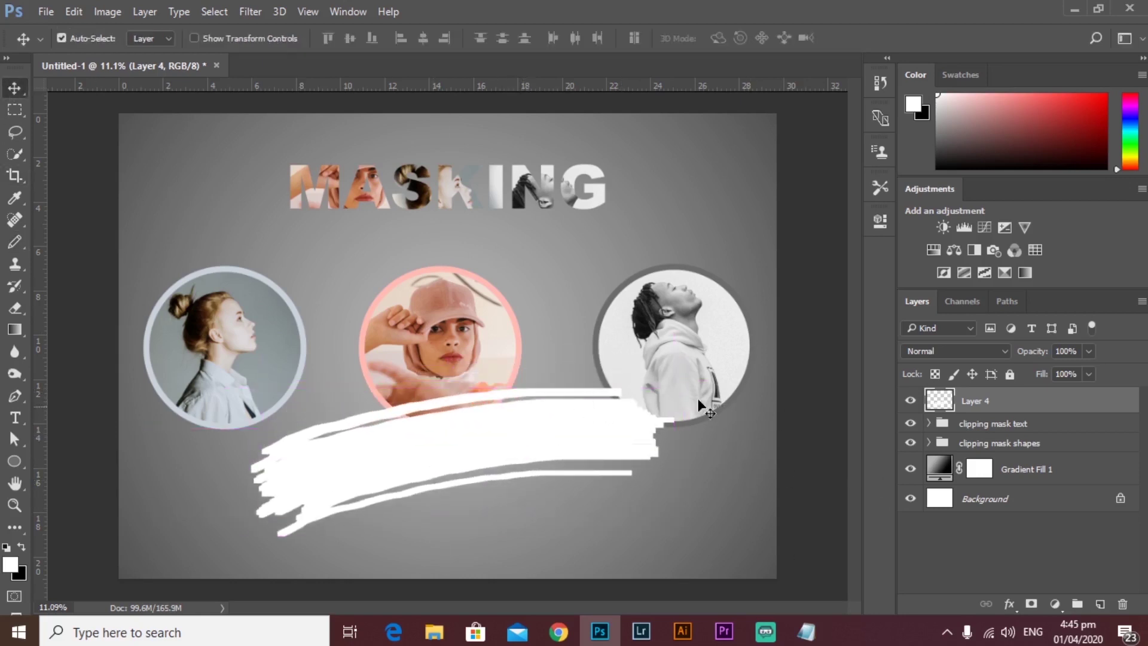
# Step: Duplicate Layer 3 copy out of the text group, stack it above Layer 4, and move the portrait onto the white stroke
pyautogui.click(1010, 425)
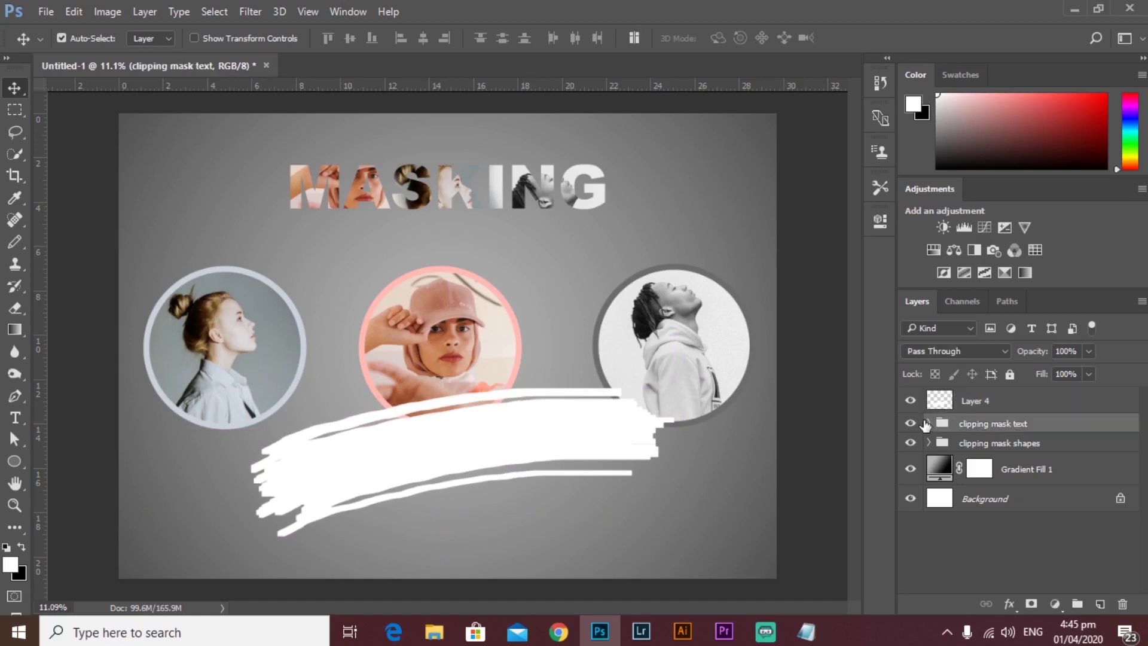
pyautogui.click(928, 423)
pyautogui.click(1072, 472)
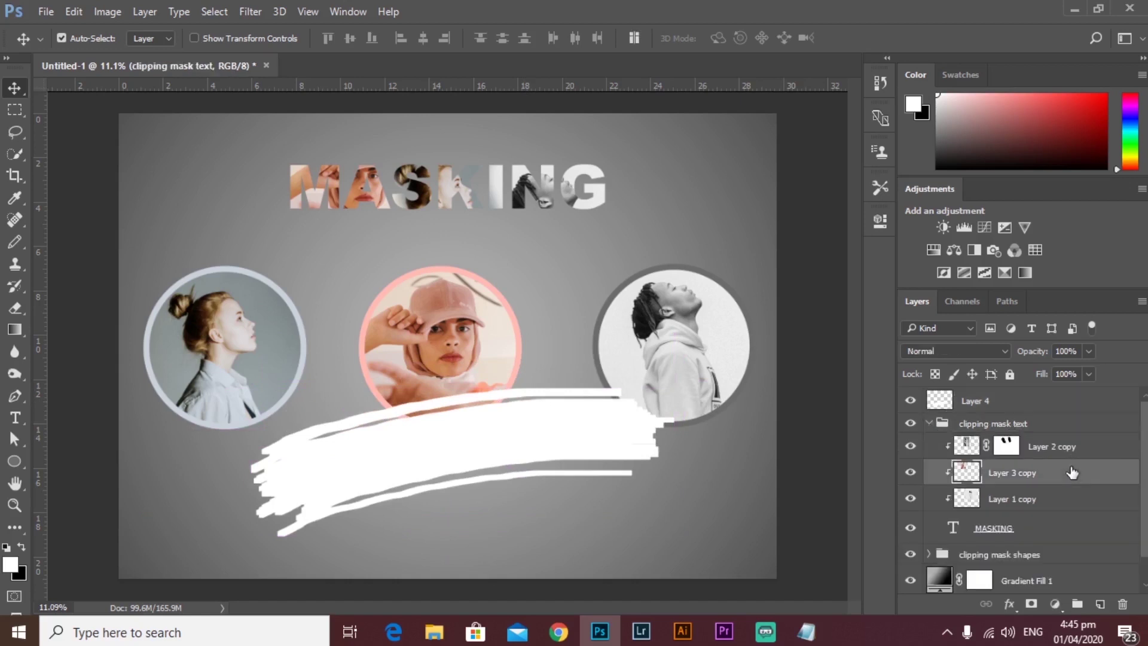
pyautogui.hotkey('ctrl', 'j')
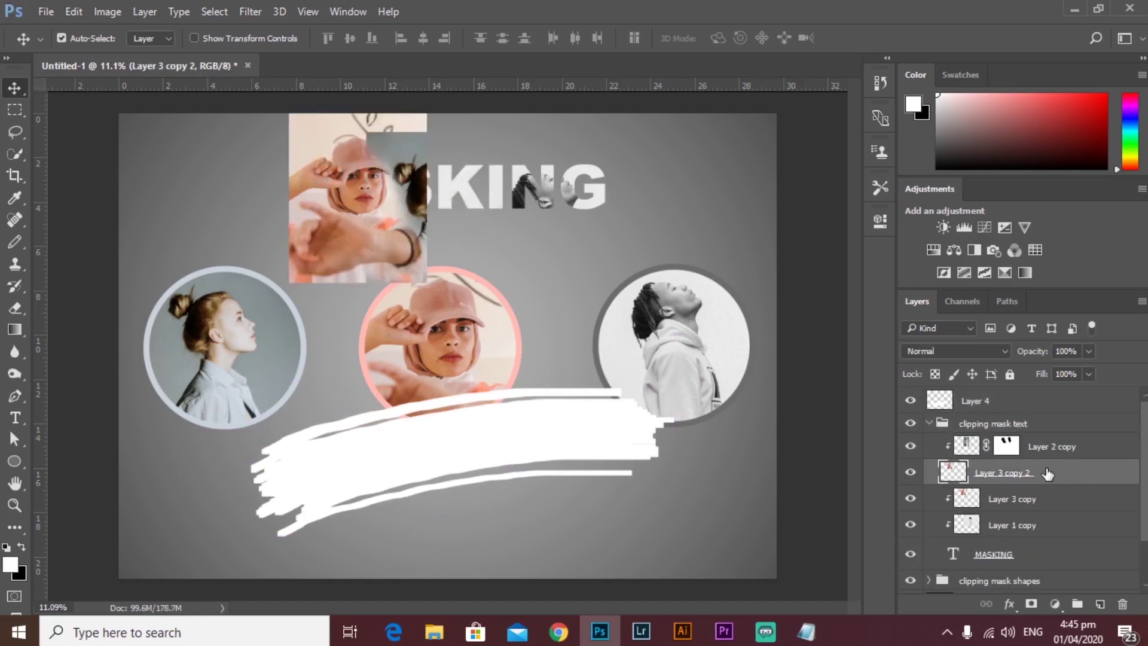
pyautogui.moveTo(1047, 474); pyautogui.dragTo(1020, 412)
pyautogui.click(930, 449)
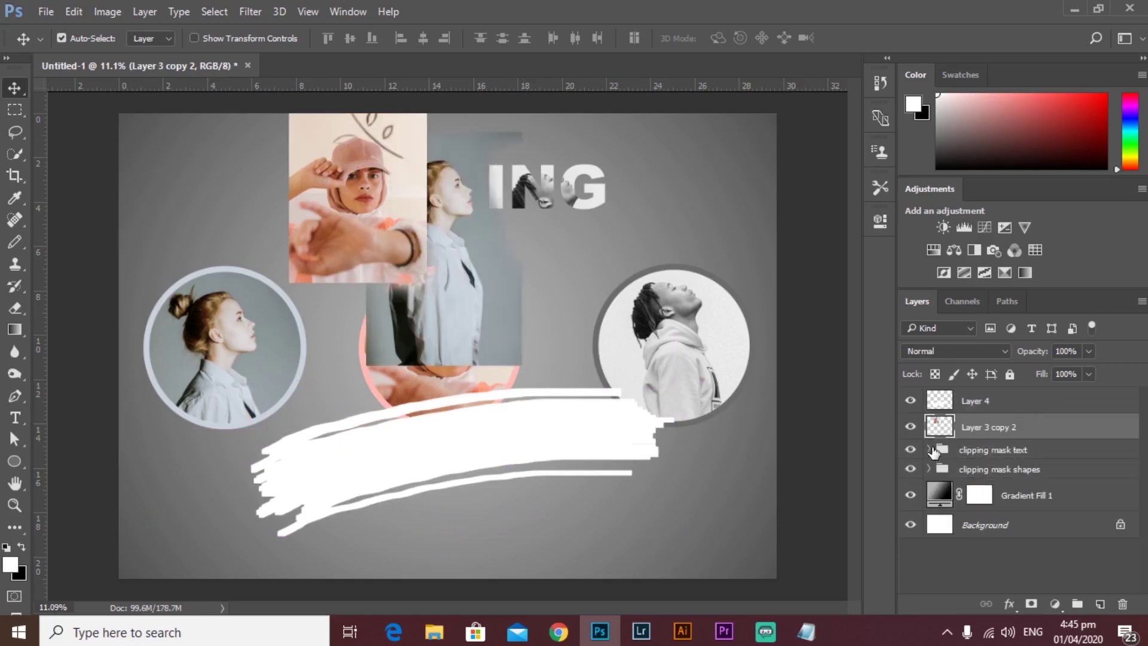
pyautogui.moveTo(378, 253); pyautogui.dragTo(488, 431)
pyautogui.moveTo(1103, 430); pyautogui.dragTo(1085, 394)
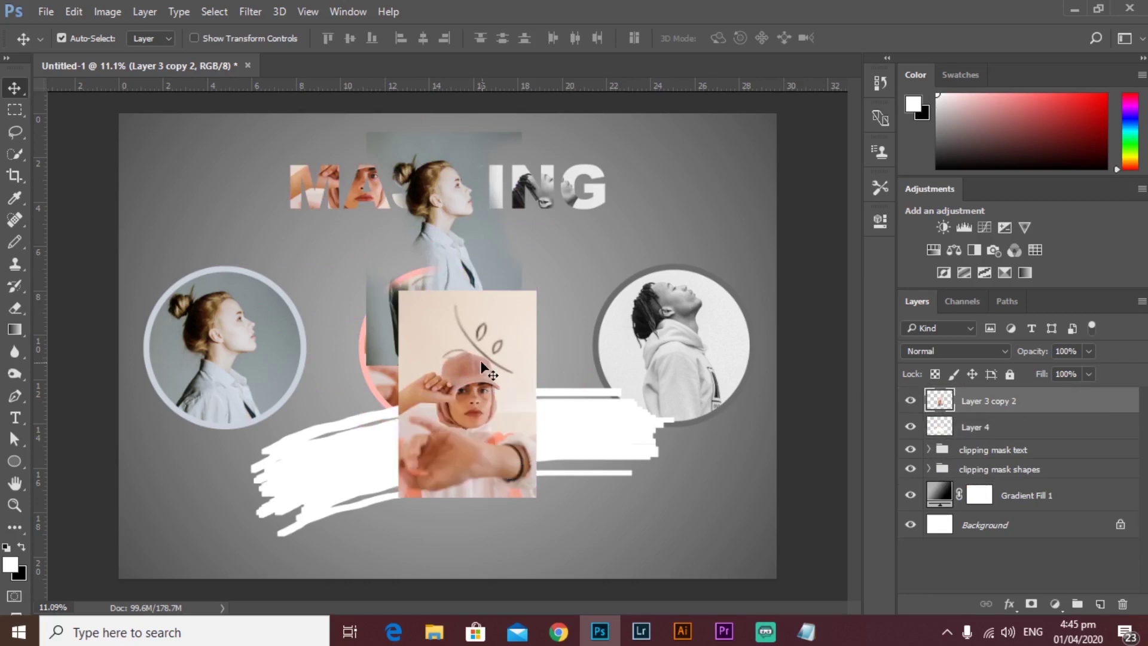
# Step: Lower the duplicated cap portrait over the white brush stroke and clip it to Layer 4
pyautogui.moveTo(480, 360); pyautogui.dragTo(478, 398)
pyautogui.rightClick(1060, 397)
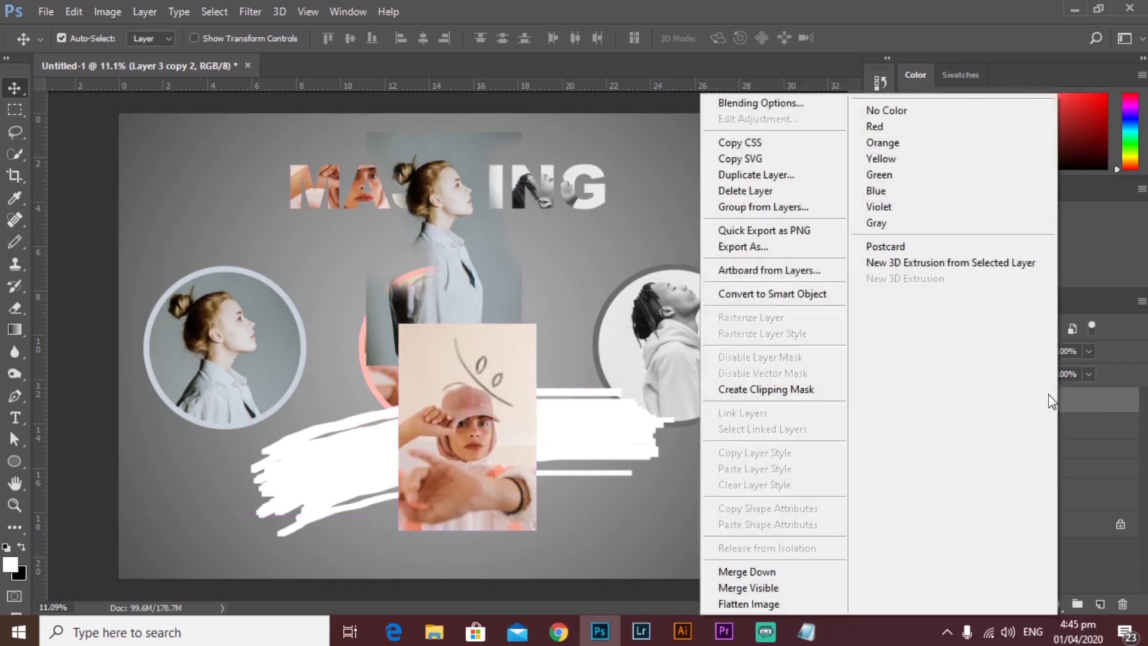
pyautogui.click(759, 386)
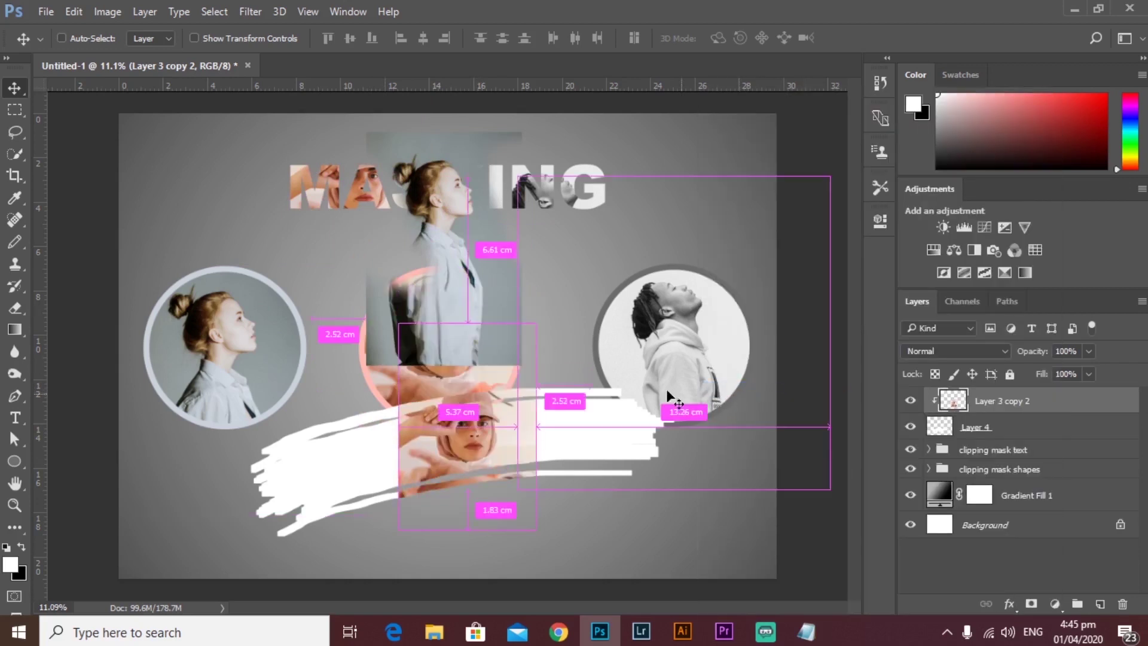
# Step: Scale the clipped cap portrait to about 304% and position it so it fills the whole brush stroke
pyautogui.hotkey('ctrl', 't')
pyautogui.moveTo(536, 324); pyautogui.dragTo(715, 199)
pyautogui.moveTo(587, 296)
pyautogui.mouseDown()
pyautogui.moveTo(588, 312)
pyautogui.moveTo(589, 288)
pyautogui.mouseUp()
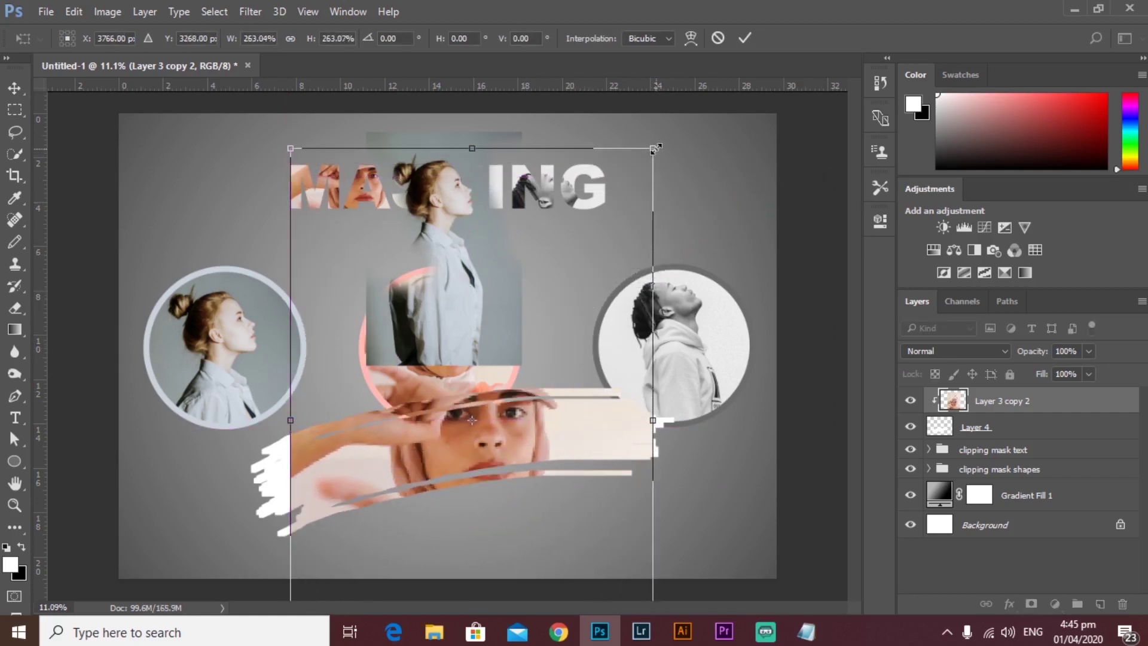
pyautogui.moveTo(662, 154); pyautogui.dragTo(682, 106)
pyautogui.moveTo(626, 190)
pyautogui.mouseDown()
pyautogui.moveTo(611, 214)
pyautogui.moveTo(608, 192)
pyautogui.mouseUp()
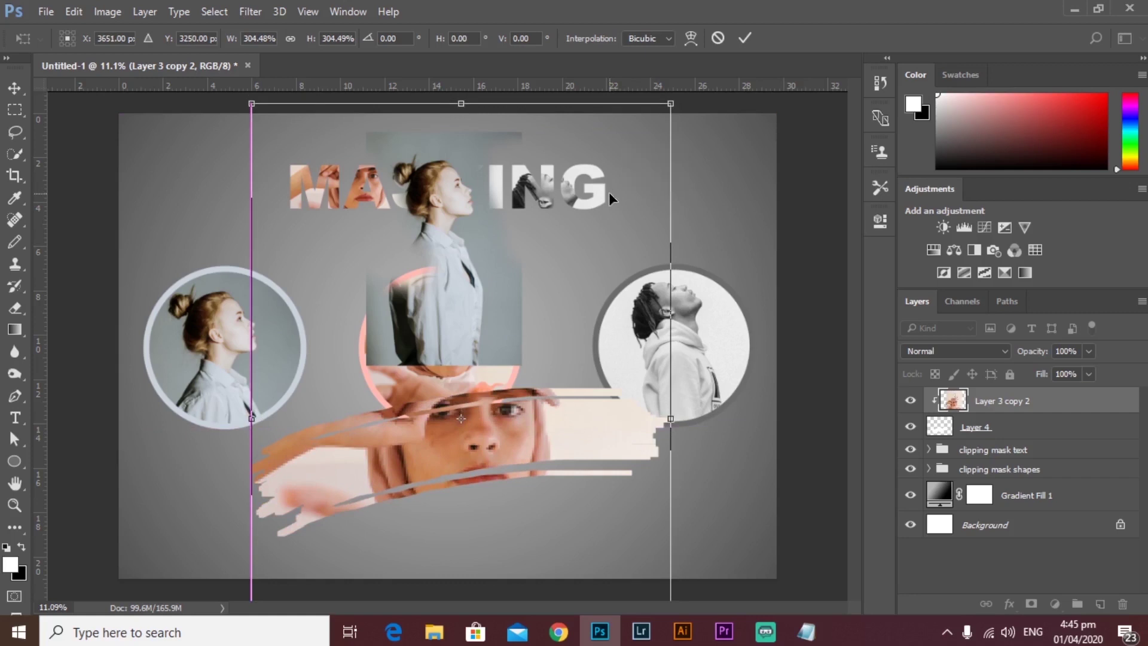
pyautogui.click(744, 38)
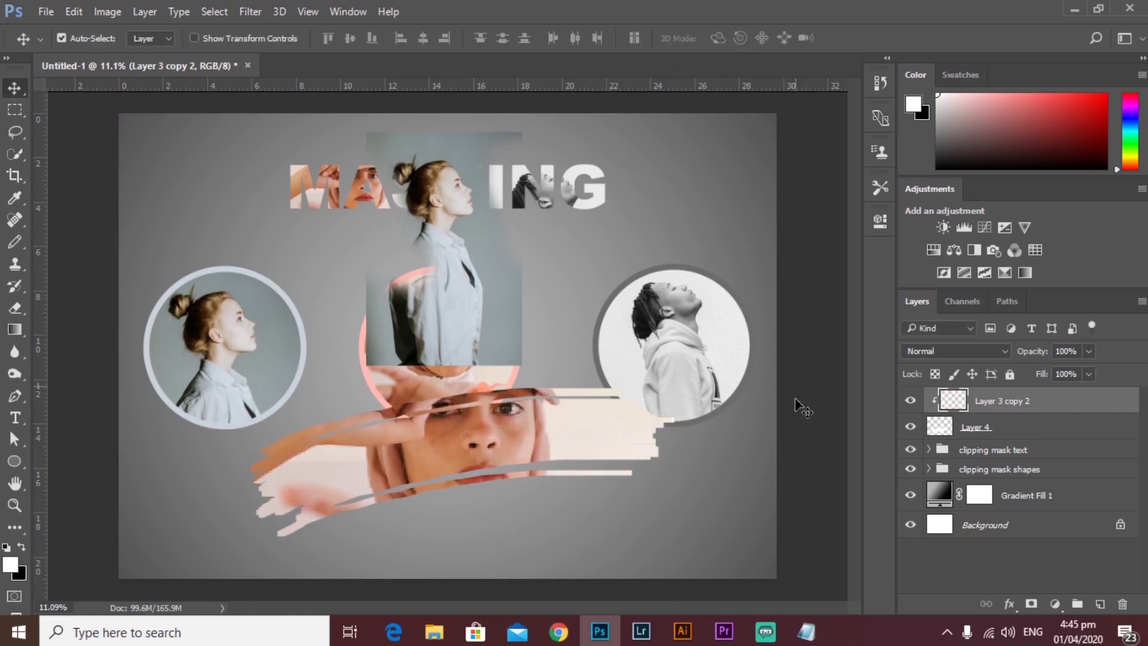
# Step: Clip the Layer 2 copy to the MASKING text again and collapse the clipping mask text group
pyautogui.click(513, 256)
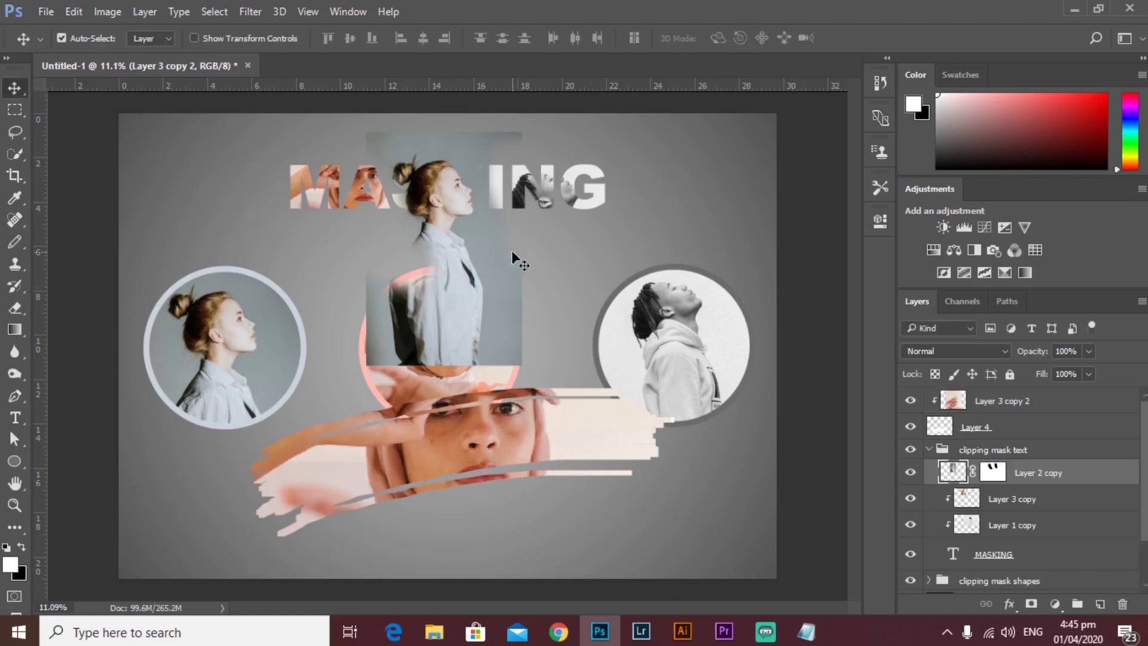
pyautogui.moveTo(1070, 478); pyautogui.dragTo(1065, 501)
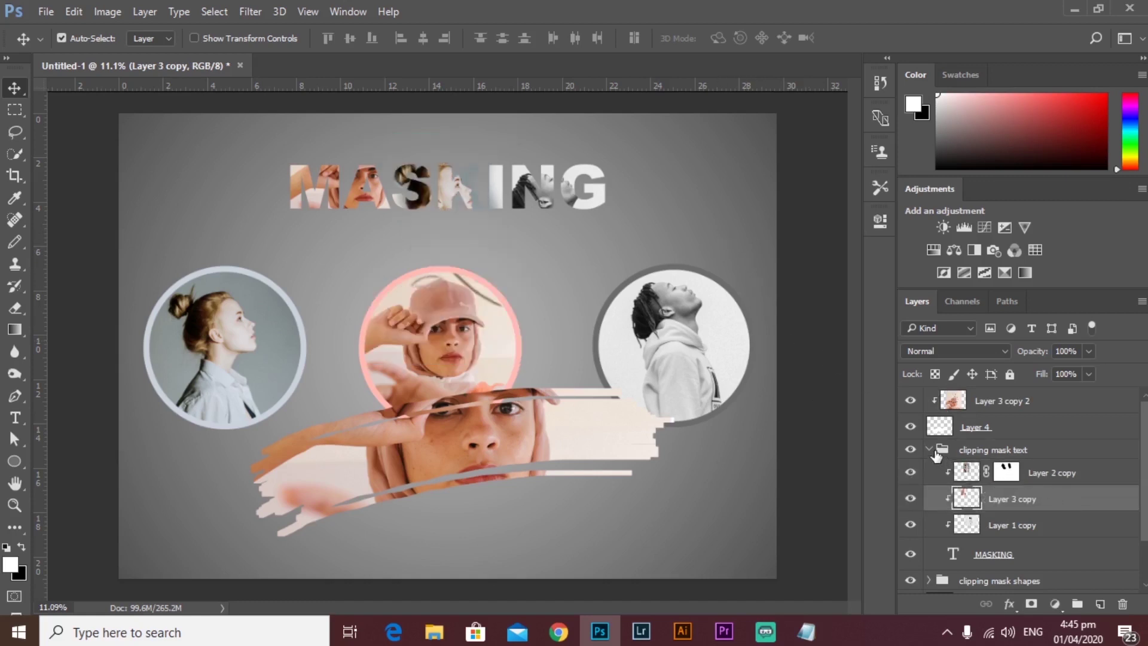
pyautogui.click(941, 451)
pyautogui.click(929, 451)
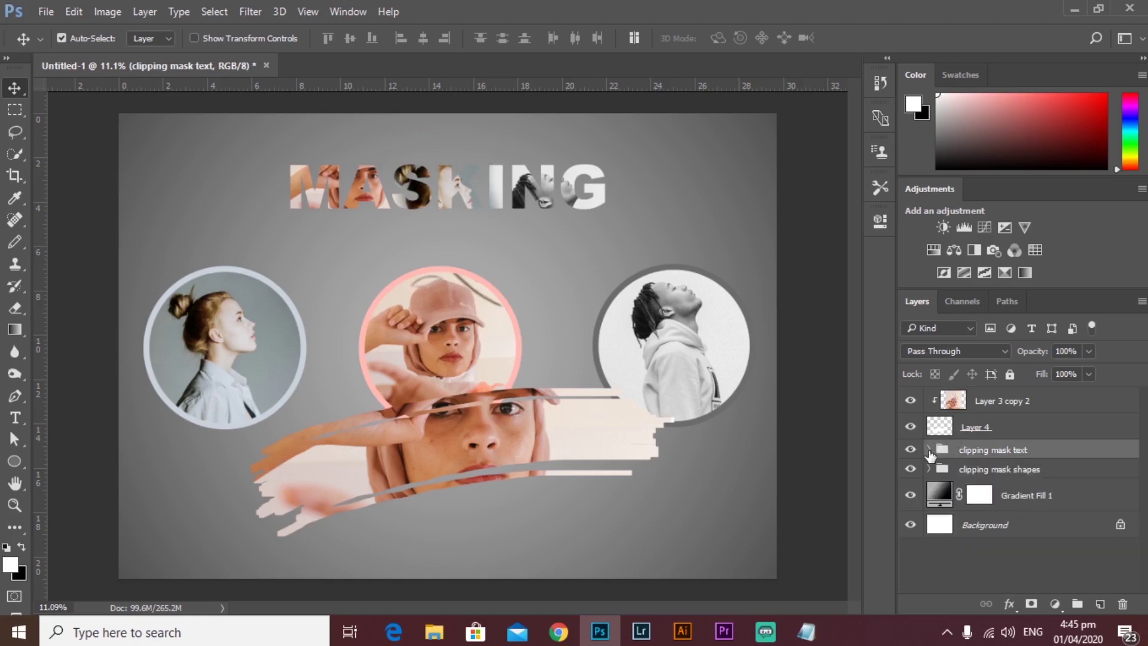
# Step: Move Layer 4 and its clipped portrait together down so the brush stroke sits below the circles
pyautogui.click(1055, 428)
pyautogui.keyDown('shift'); pyautogui.click(1057, 401); pyautogui.keyUp('shift')
pyautogui.moveTo(479, 451); pyautogui.dragTo(485, 481)
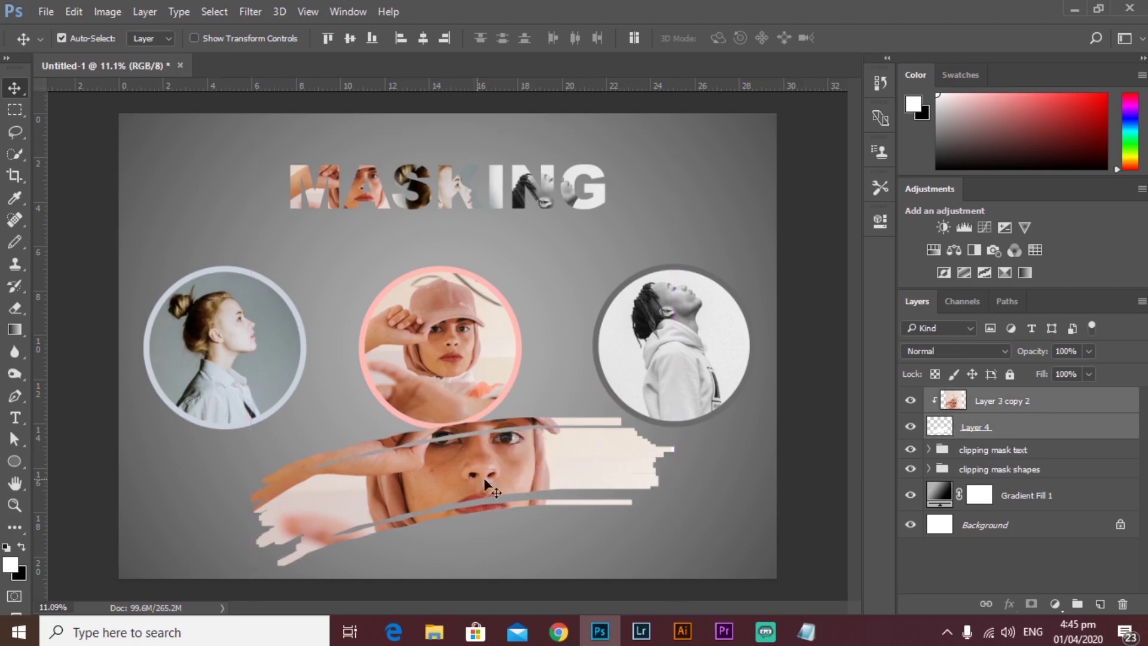
# Step: Nudge the portrait-filled brush stroke lower and scale it with its clipped portrait to about 88%
pyautogui.moveTo(584, 482); pyautogui.dragTo(591, 491)
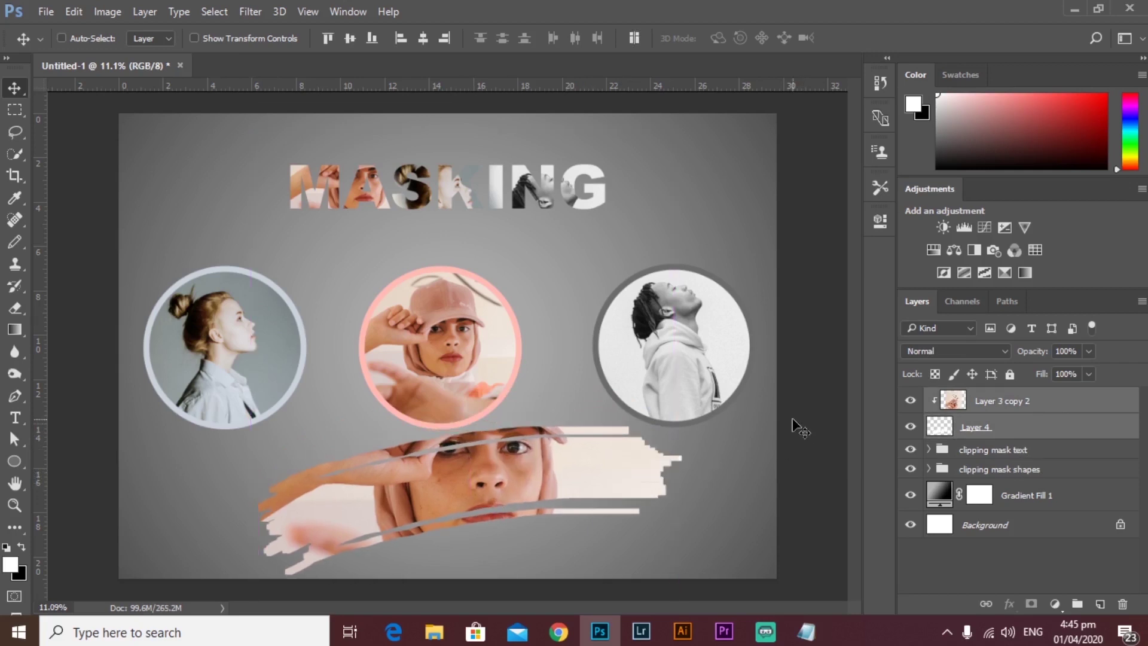
pyautogui.hotkey('ctrl', 't')
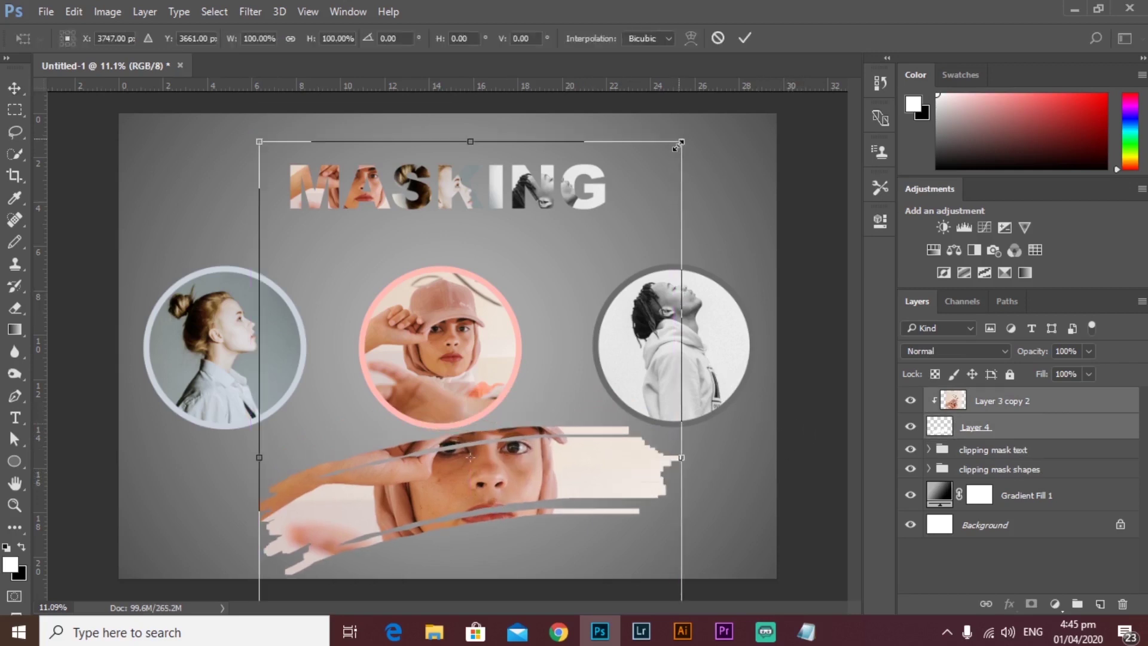
pyautogui.moveTo(676, 145); pyautogui.dragTo(661, 182)
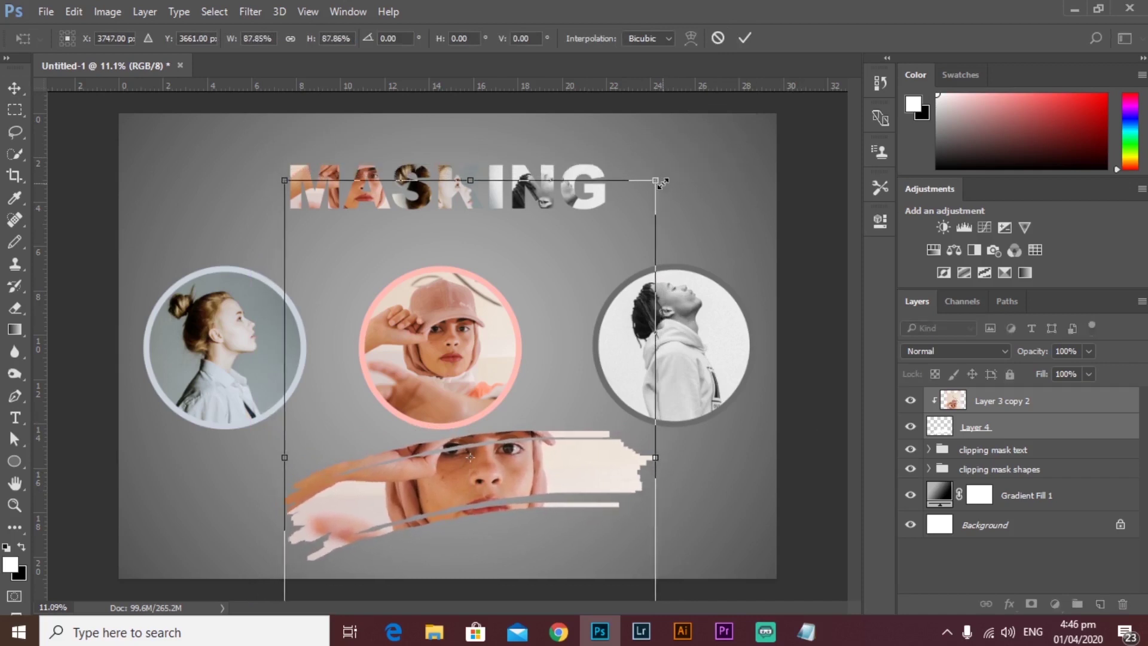
pyautogui.click(744, 38)
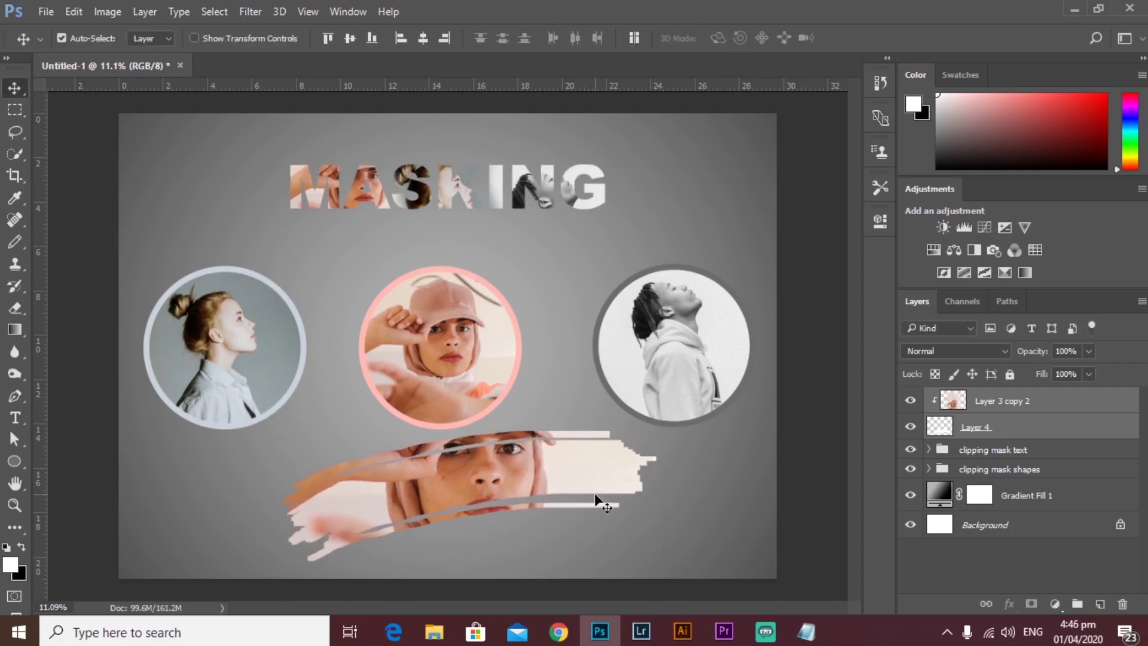
# Step: Scale Layer 4 and its clipped portrait down further to about 66% and centre the stroke horizontally below the middle circle
pyautogui.hotkey('ctrl', 't')
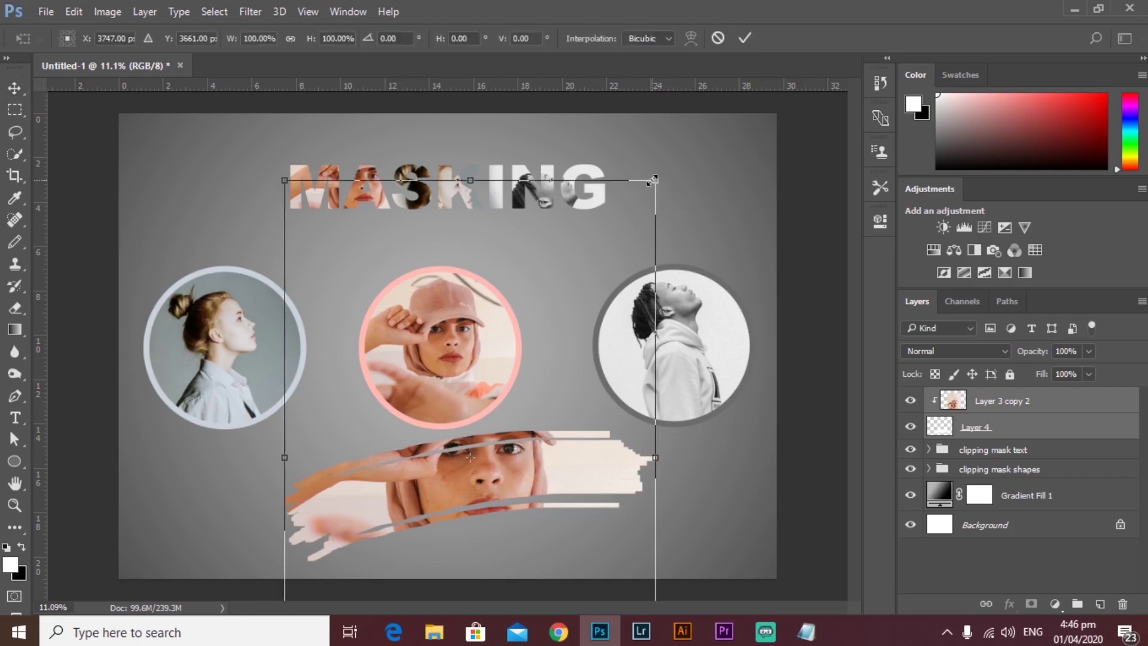
pyautogui.moveTo(650, 182); pyautogui.dragTo(606, 254)
pyautogui.moveTo(557, 482); pyautogui.dragTo(532, 492)
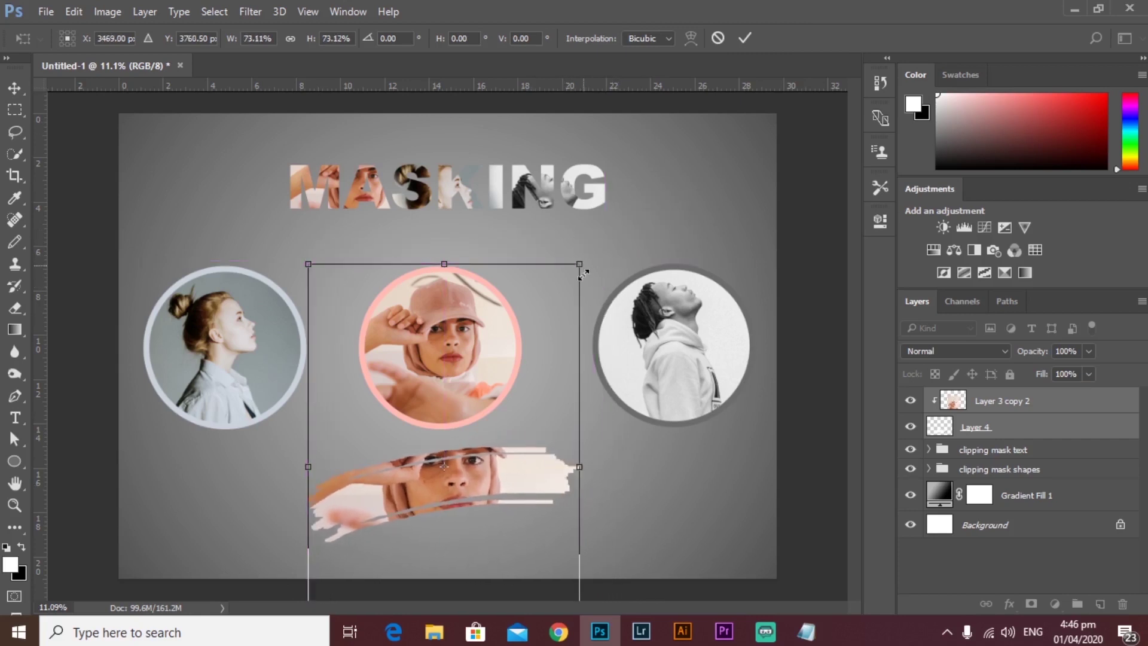
pyautogui.moveTo(582, 273); pyautogui.dragTo(578, 288)
pyautogui.moveTo(526, 420); pyautogui.dragTo(529, 418)
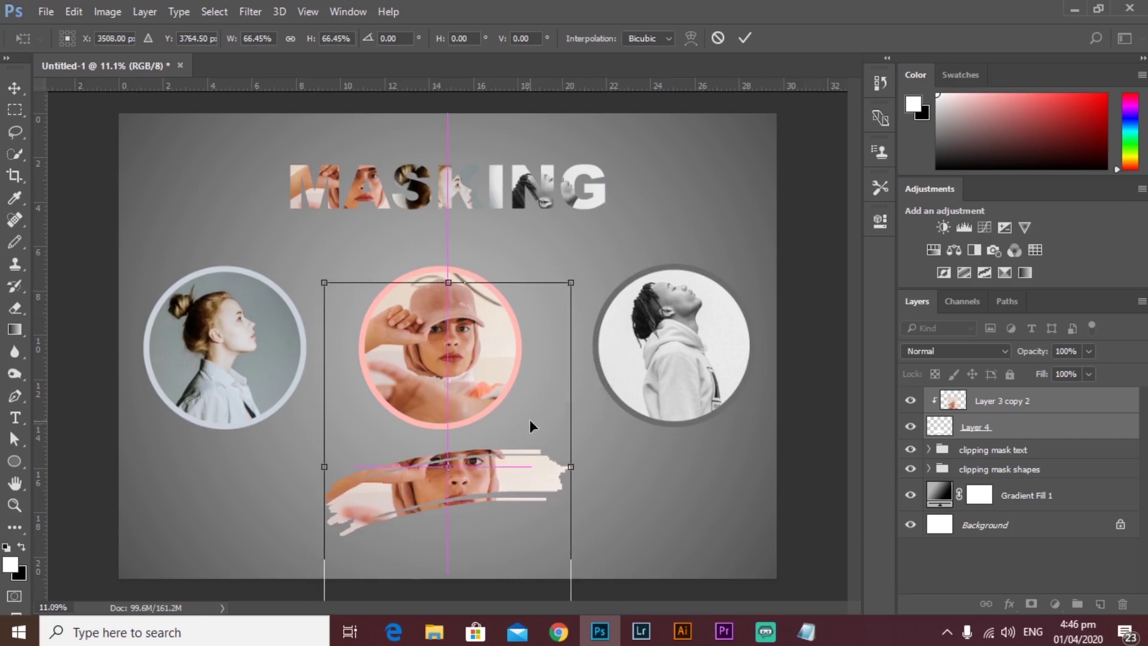
pyautogui.click(744, 38)
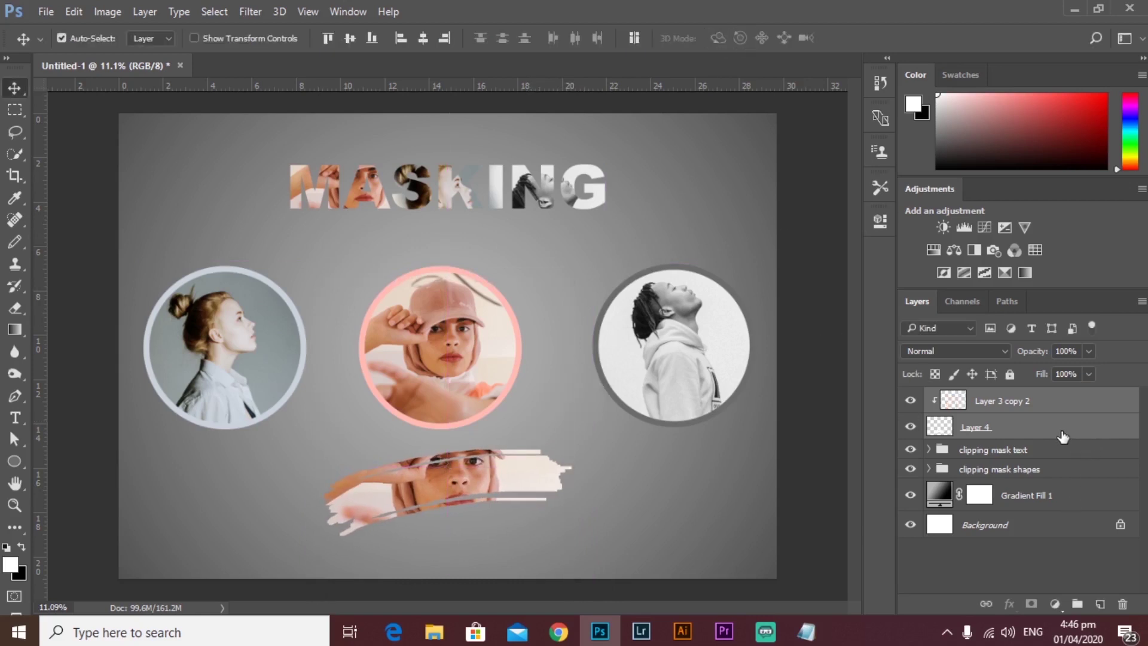
# Step: Duplicate the brush stroke with its clipped cap portrait twice, placing one copy on each side of the original
pyautogui.hotkey('ctrl', 'j')
pyautogui.keyDown('shift'); pyautogui.click(1091, 396); pyautogui.keyUp('shift')
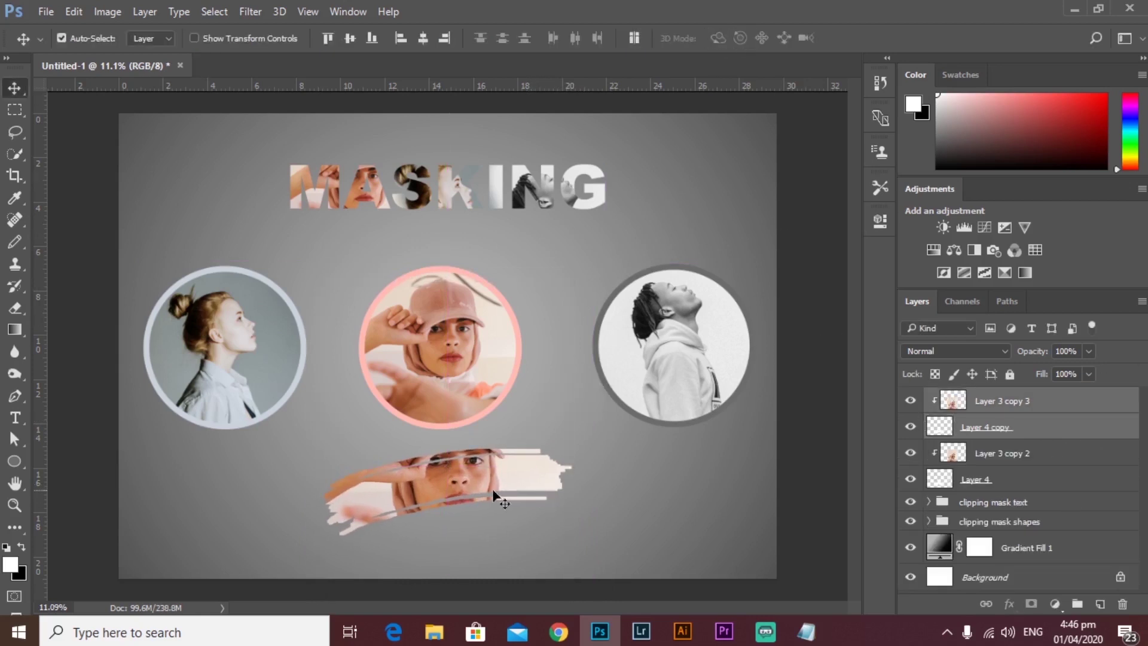
pyautogui.moveTo(454, 486)
pyautogui.mouseDown()
pyautogui.moveTo(680, 483)
pyautogui.moveTo(274, 489)
pyautogui.mouseUp()
pyautogui.click(550, 508)
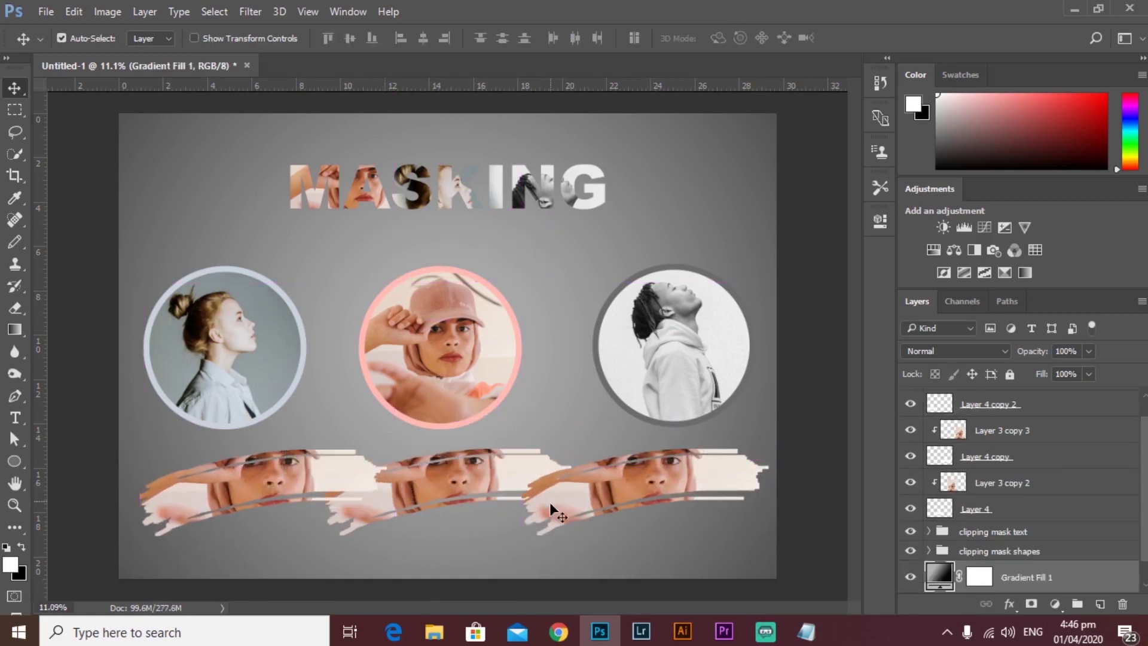
# Step: Duplicate the hair-bun portrait and clip it to the right brush stroke in place of that stroke's cap portrait
pyautogui.click(239, 378)
pyautogui.hotkey('ctrl', 'j')
pyautogui.scroll(-1, 1078, 575)
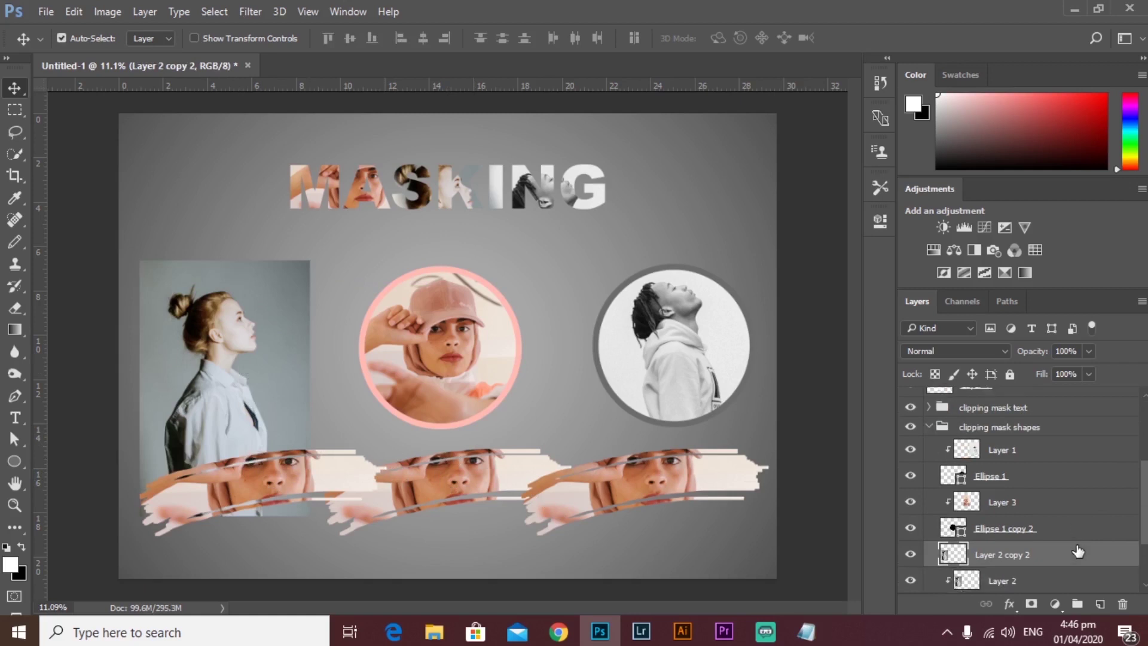
pyautogui.moveTo(1079, 549); pyautogui.dragTo(1034, 460)
pyautogui.click(1034, 461)
pyautogui.press('Delete')
# Step: Scale the duplicated hair-bun portrait to about 147% and position its face within the right brush stroke
pyautogui.hotkey('ctrl', 't')
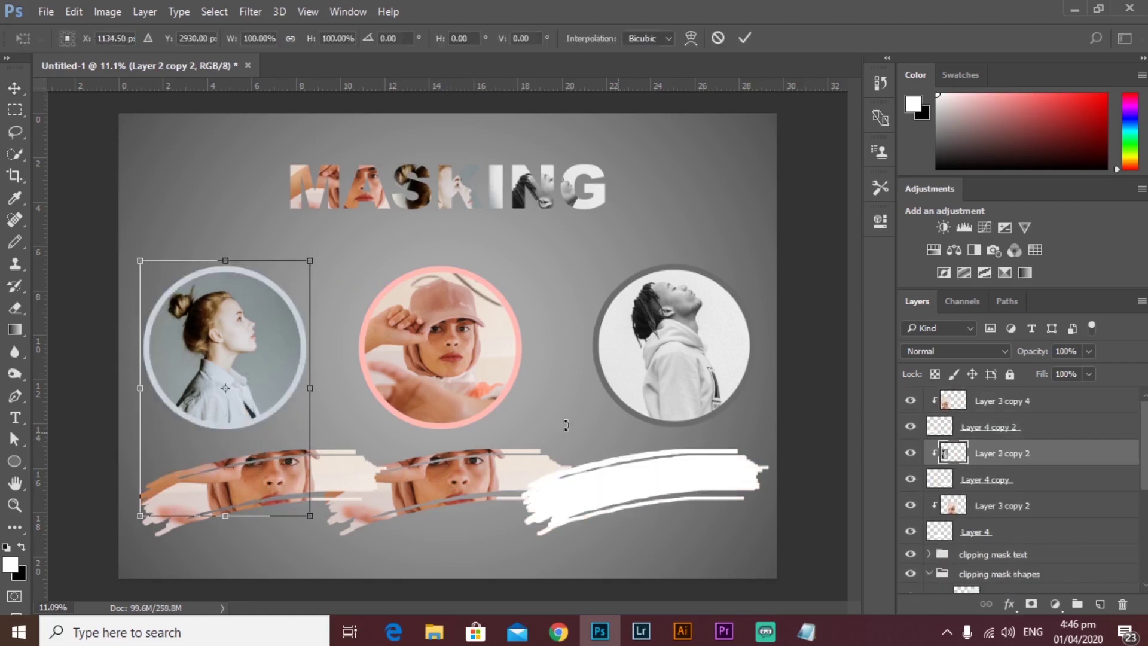
pyautogui.moveTo(272, 383)
pyautogui.mouseDown()
pyautogui.moveTo(640, 470)
pyautogui.moveTo(693, 511)
pyautogui.mouseUp()
pyautogui.scroll(-1, 717, 389)
pyautogui.moveTo(703, 385); pyautogui.dragTo(766, 344)
pyautogui.moveTo(704, 376)
pyautogui.mouseDown()
pyautogui.moveTo(705, 431)
pyautogui.moveTo(727, 387)
pyautogui.mouseUp()
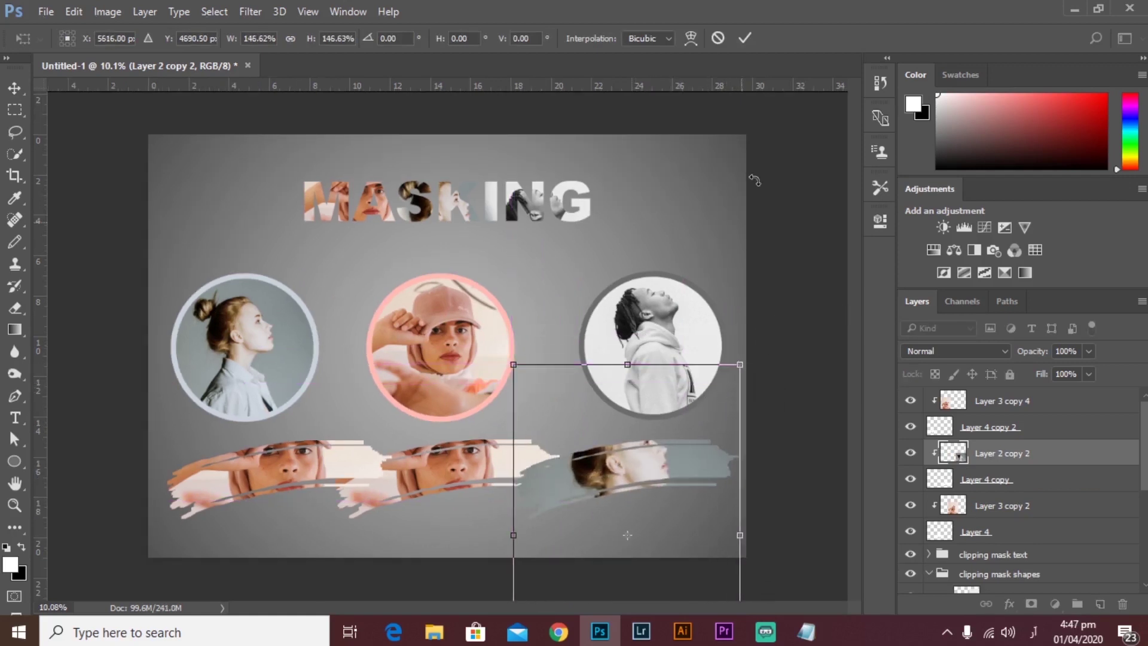
pyautogui.click(744, 38)
# Step: Duplicate the black-and-white hoodie portrait and clip it to the left brush stroke, deleting that stroke's cap portrait
pyautogui.click(321, 475)
pyautogui.click(669, 376)
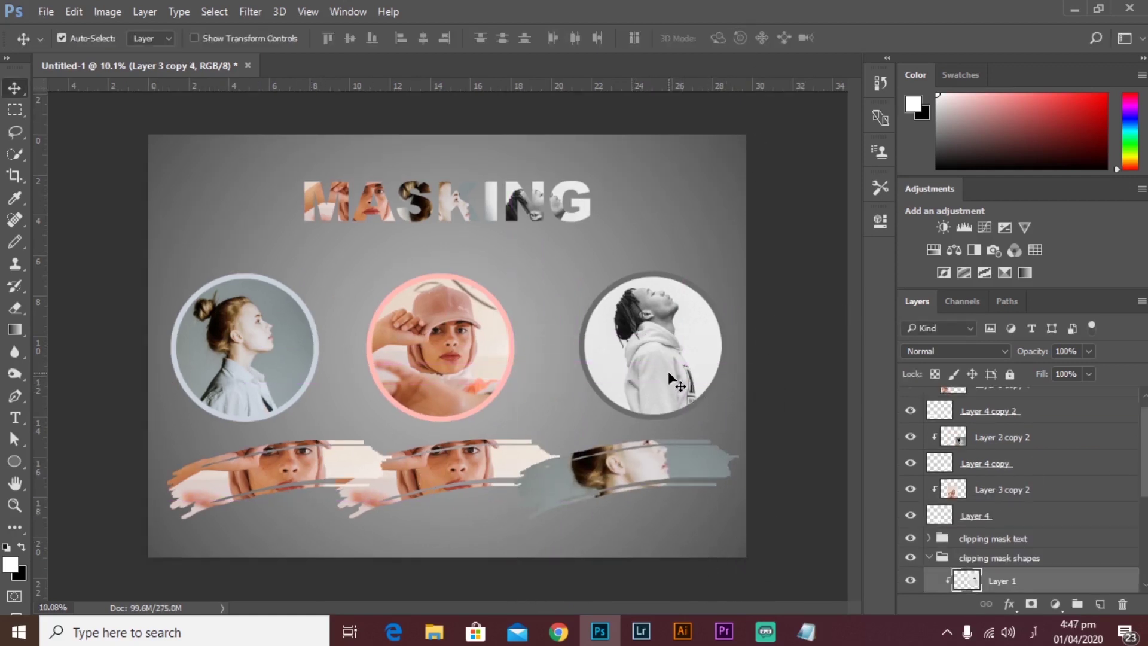
pyautogui.hotkey('ctrl', 'j')
pyautogui.moveTo(1052, 573); pyautogui.dragTo(1014, 414)
pyautogui.click(1014, 408)
pyautogui.press('Delete')
# Step: Scale the duplicated hoodie portrait to about 122% and position it so it fills the left brush stroke
pyautogui.hotkey('ctrl', 't')
pyautogui.moveTo(648, 328); pyautogui.dragTo(420, 393)
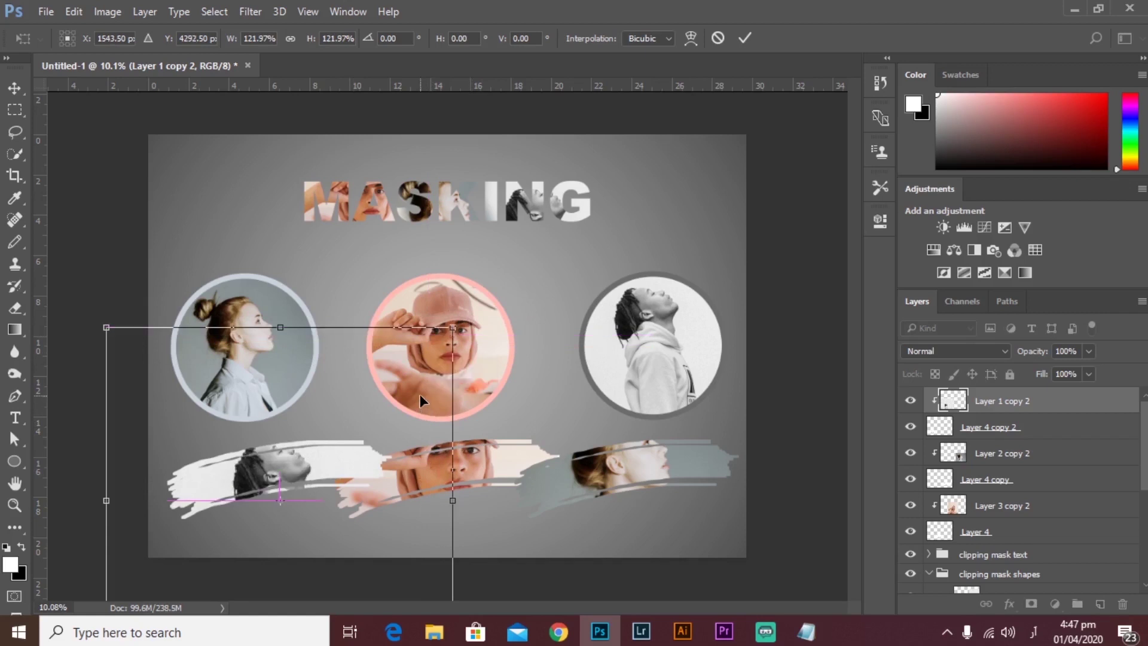
pyautogui.press('Return')
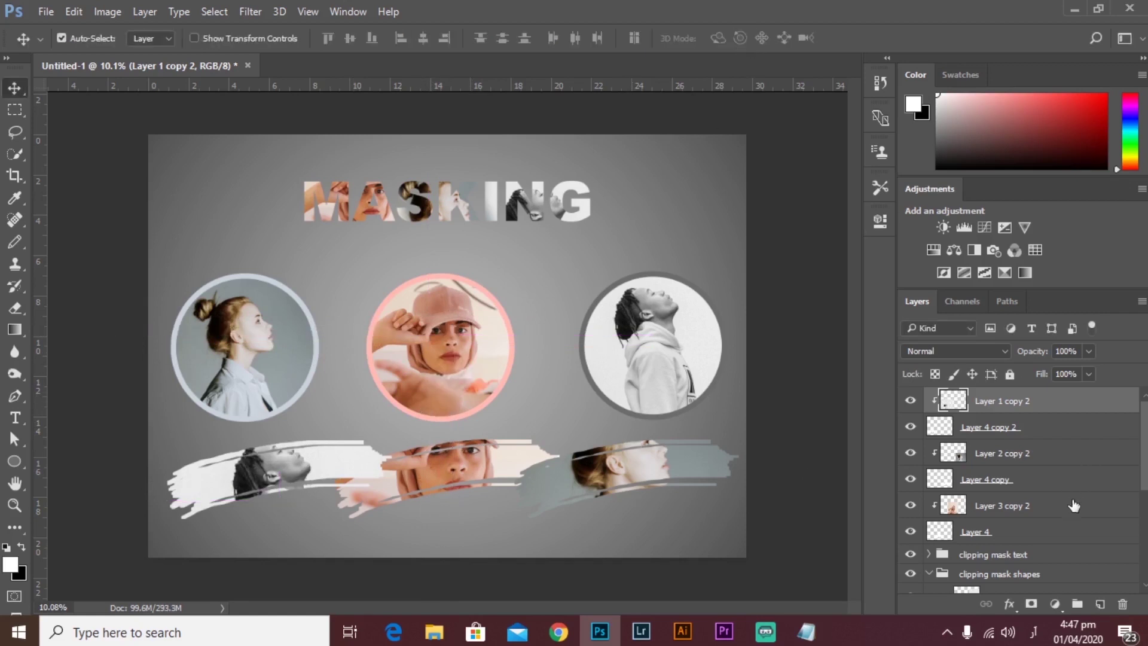
# Step: Group all brush stroke layers with their portraits as "Clipping mask brush" and collapse the clipping mask shapes group
pyautogui.keyDown('shift'); pyautogui.click(1074, 506); pyautogui.keyUp('shift')
pyautogui.hotkey('ctrl', 'g')
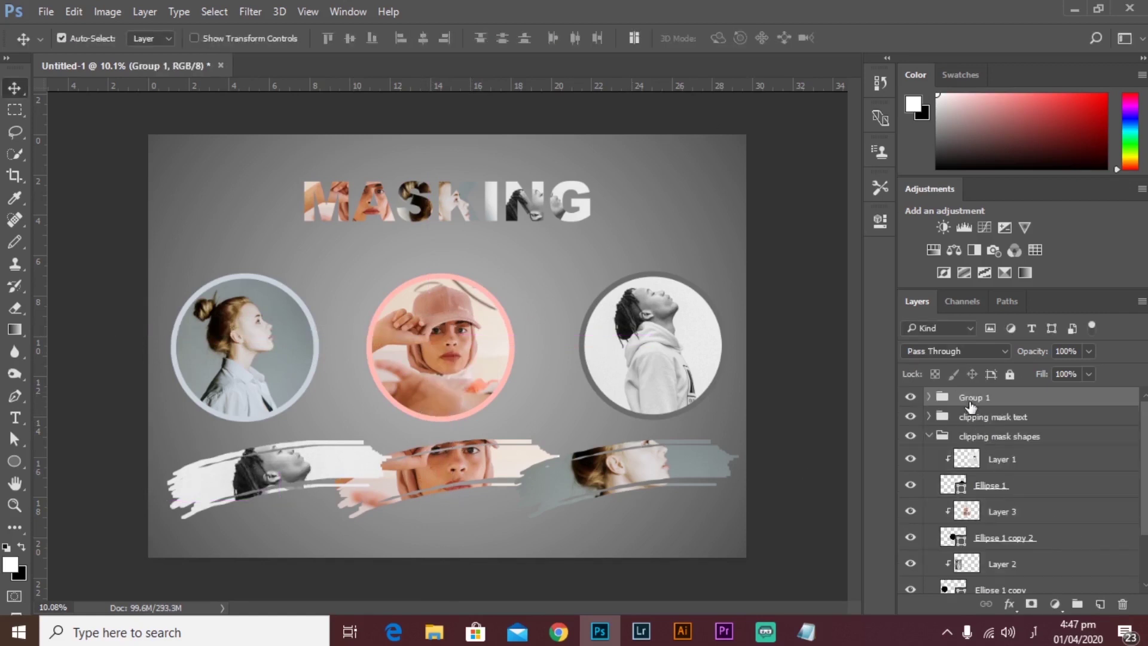
pyautogui.click(929, 437)
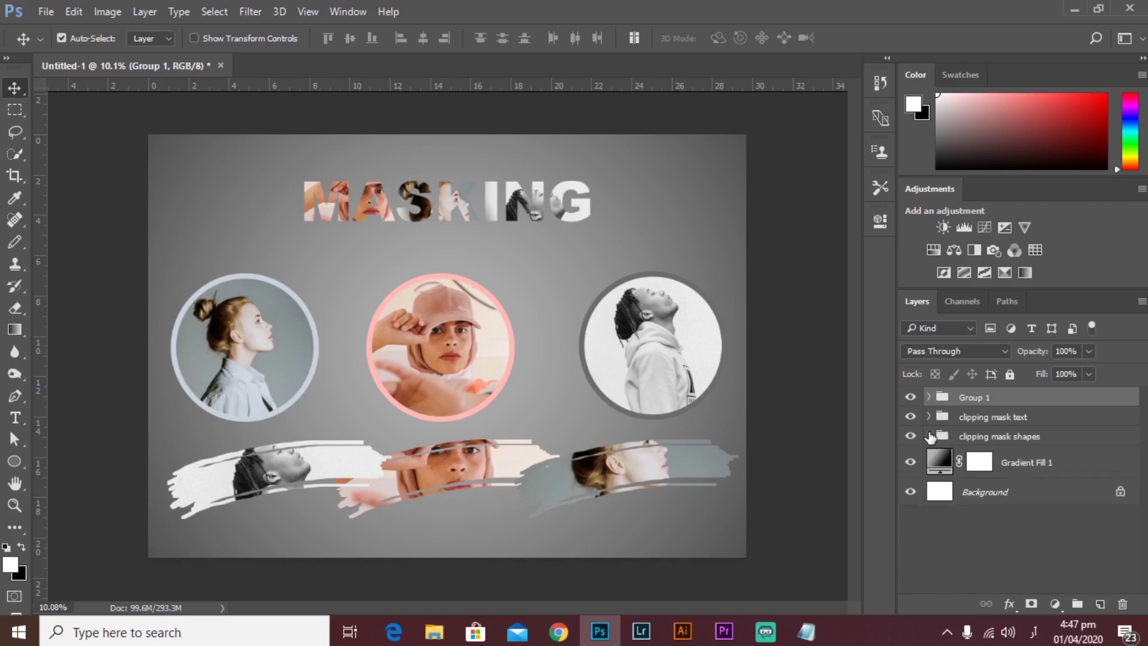
pyautogui.doubleClick(972, 396)
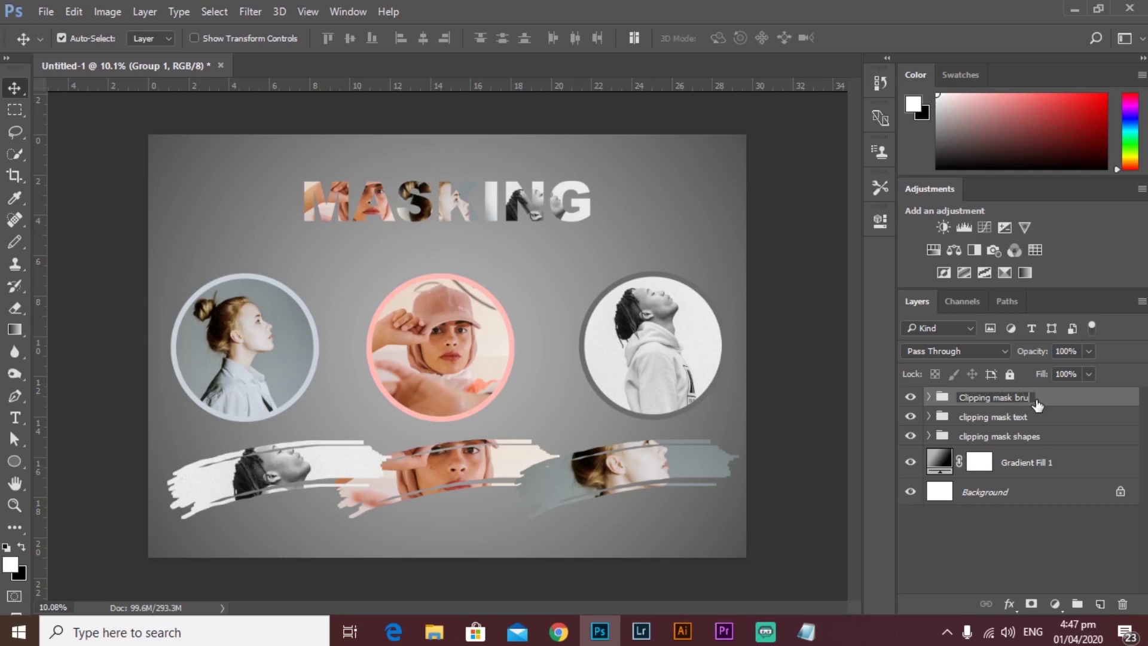
pyautogui.press('Return')
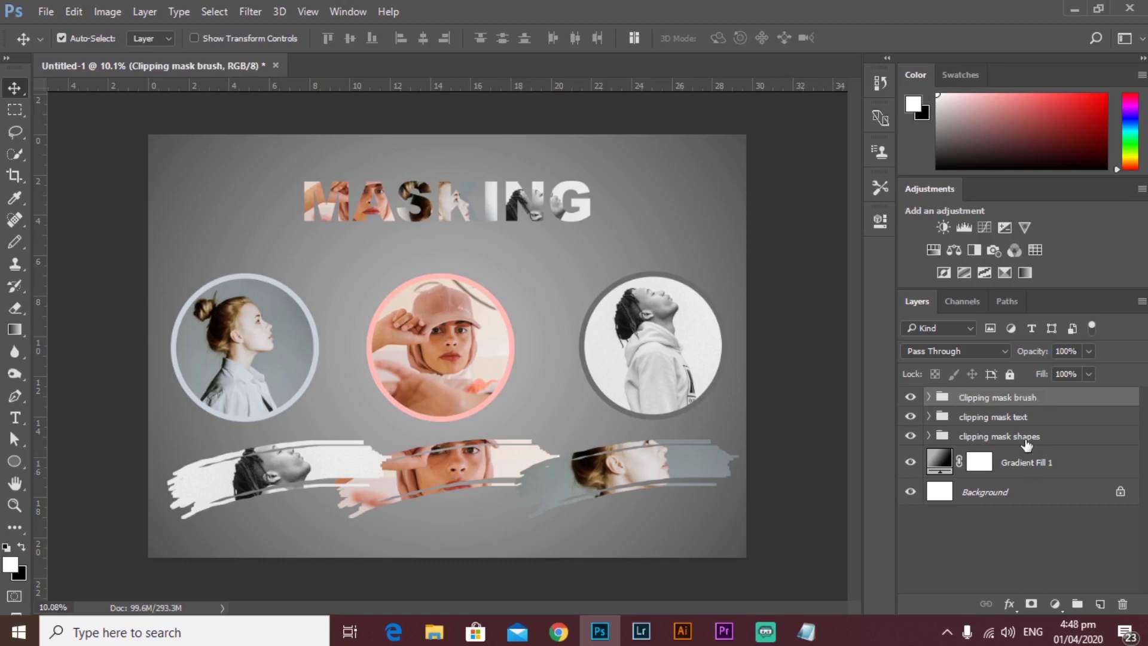
# Step: Scale the Clipping mask brush group down slightly within the canvas
pyautogui.hotkey('ctrl', 't')
pyautogui.moveTo(740, 289); pyautogui.dragTo(718, 300)
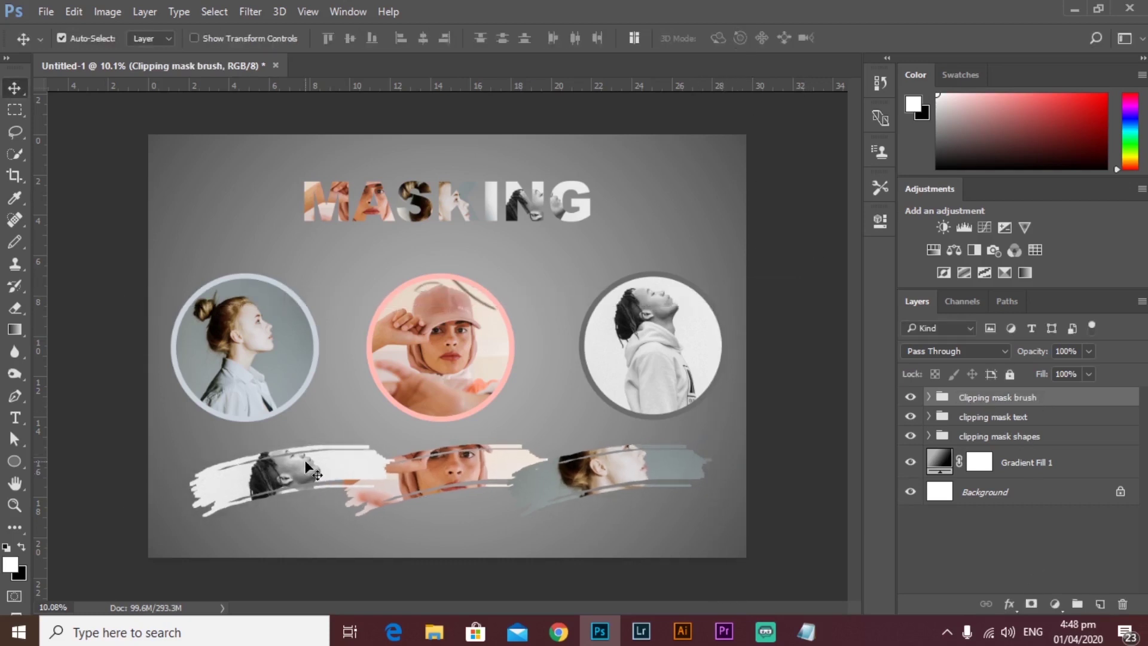
# Step: Try the hoodie portrait stroke below the right circle at about 94% scale, and undo both that move and the group scaling
pyautogui.click(928, 397)
pyautogui.click(1043, 420)
pyautogui.keyDown('ctrl'); pyautogui.click(1055, 447); pyautogui.keyUp('ctrl')
pyautogui.hotkey('ctrl', 't')
pyautogui.moveTo(336, 464)
pyautogui.mouseDown()
pyautogui.moveTo(303, 470)
pyautogui.moveTo(611, 435)
pyautogui.moveTo(686, 498)
pyautogui.moveTo(683, 446)
pyautogui.mouseUp()
pyautogui.moveTo(794, 324); pyautogui.dragTo(786, 331)
pyautogui.moveTo(736, 384); pyautogui.dragTo(744, 379)
pyautogui.press('Return')
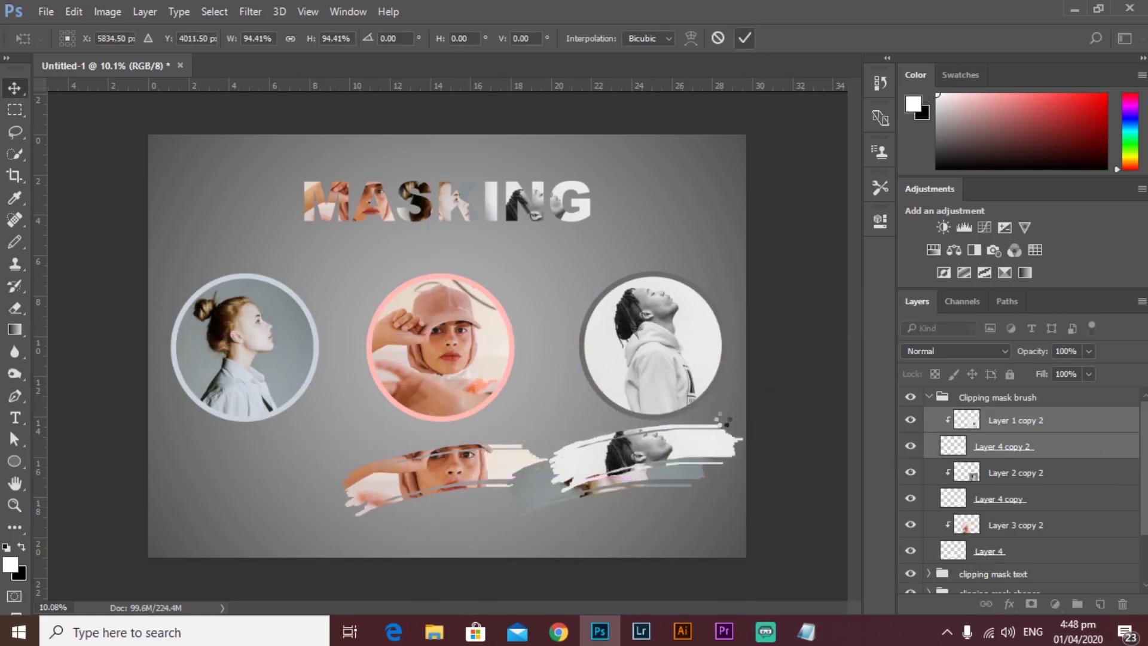
pyautogui.hotkey('ctrl', 'alt', 'z')
pyautogui.hotkey('ctrl', 'alt', 'z')
# Step: Scale the whole Clipping mask brush group down to about 80%
pyautogui.click(1041, 399)
pyautogui.hotkey('ctrl', 't')
pyautogui.moveTo(739, 290); pyautogui.dragTo(688, 313)
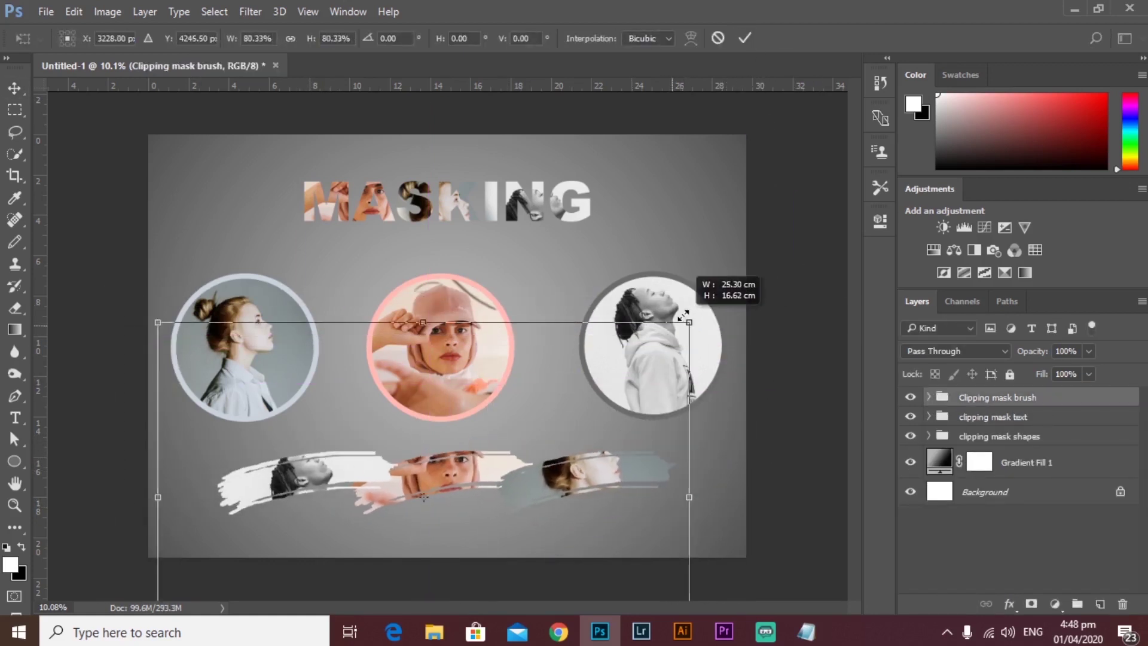
pyautogui.press('Return')
# Step: Move the hoodie portrait and its brush stroke together to sit below the right circle
pyautogui.click(353, 464)
pyautogui.keyDown('ctrl'); pyautogui.click(1001, 446); pyautogui.keyUp('ctrl')
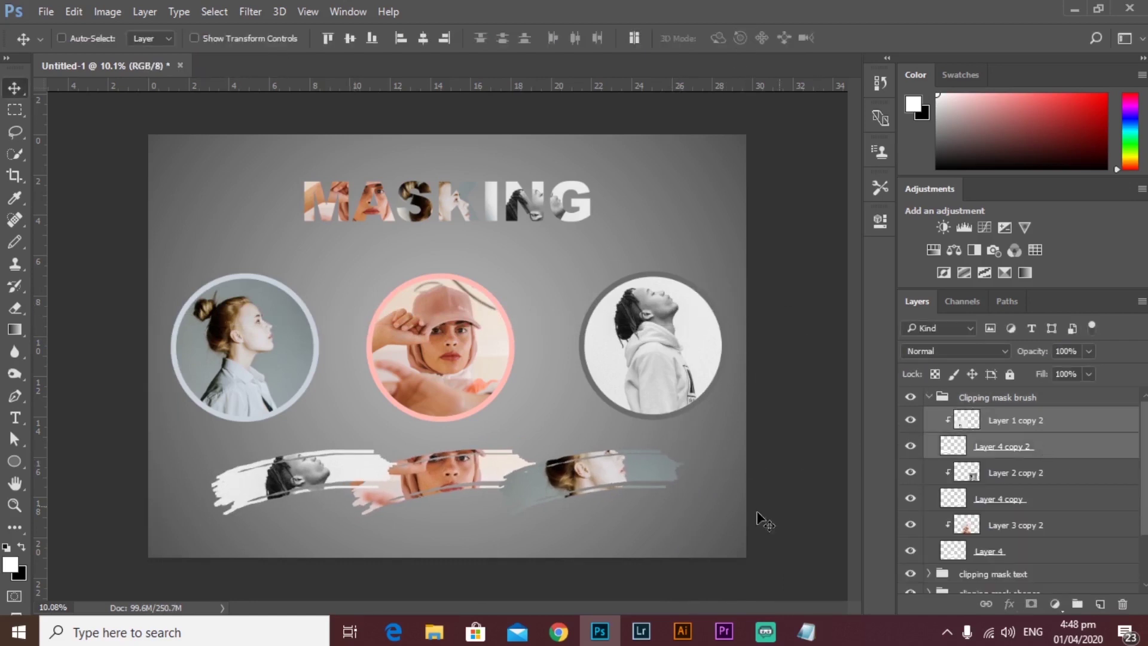
pyautogui.hotkey('ctrl', 't')
pyautogui.moveTo(369, 474)
pyautogui.mouseDown()
pyautogui.moveTo(716, 451)
pyautogui.moveTo(318, 477)
pyautogui.moveTo(290, 466)
pyautogui.mouseUp()
pyautogui.click(745, 39)
# Step: Move the hair-bun portrait and its brush stroke together to sit below the left circle
pyautogui.click(1037, 497)
pyautogui.keyDown('ctrl'); pyautogui.click(1016, 473); pyautogui.keyUp('ctrl')
pyautogui.hotkey('ctrl', 't')
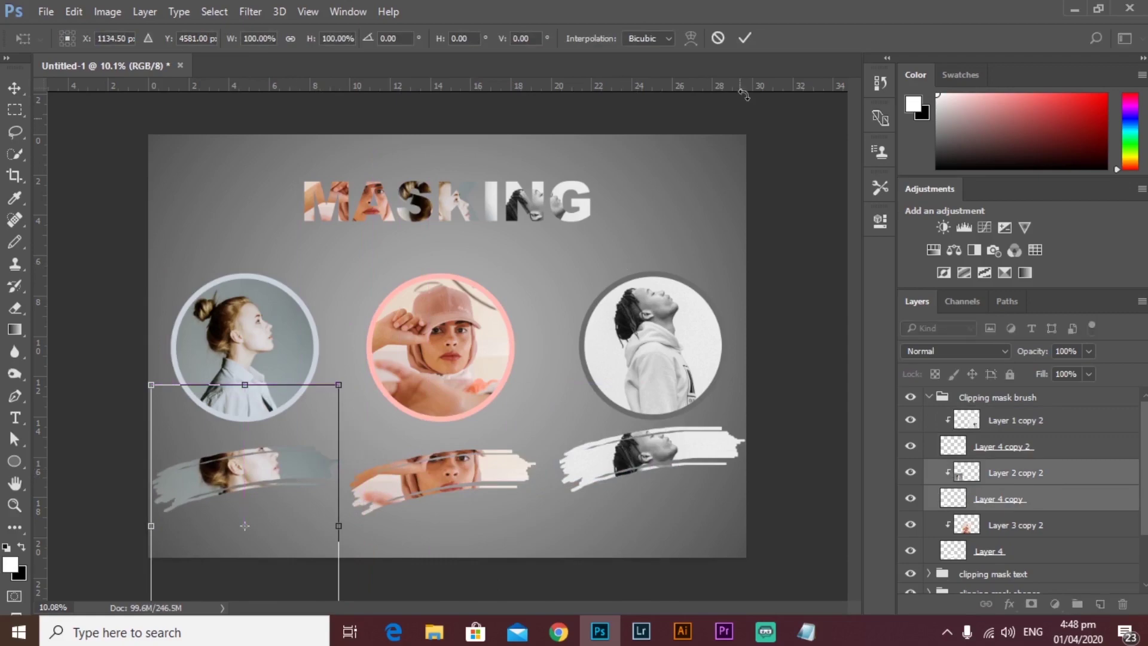
pyautogui.click(745, 38)
# Step: Nudge the middle cap portrait and its Layer 4 brush stroke up together, closer beneath the middle circle
pyautogui.click(504, 471)
pyautogui.keyDown('ctrl'); pyautogui.click(1076, 550); pyautogui.keyUp('ctrl')
pyautogui.hotkey('shift', 'Up')
pyautogui.hotkey('shift', 'Up')
pyautogui.hotkey('shift', 'Up')
pyautogui.hotkey('shift', 'Up')
pyautogui.hotkey('shift', 'Up')
pyautogui.hotkey('shift', 'Up')
pyautogui.hotkey('shift', 'Up')
pyautogui.hotkey('shift', 'Up')
pyautogui.hotkey('shift', 'Up')
pyautogui.hotkey('shift', 'Up')
pyautogui.hotkey('shift', 'Up')
pyautogui.hotkey('shift', 'Up')
pyautogui.hotkey('shift', 'Up')
pyautogui.hotkey('shift', 'Up')
pyautogui.hotkey('shift', 'Up')
pyautogui.hotkey('shift', 'Up')
pyautogui.hotkey('shift', 'Up')
pyautogui.hotkey('shift', 'Up')
pyautogui.click(791, 357)
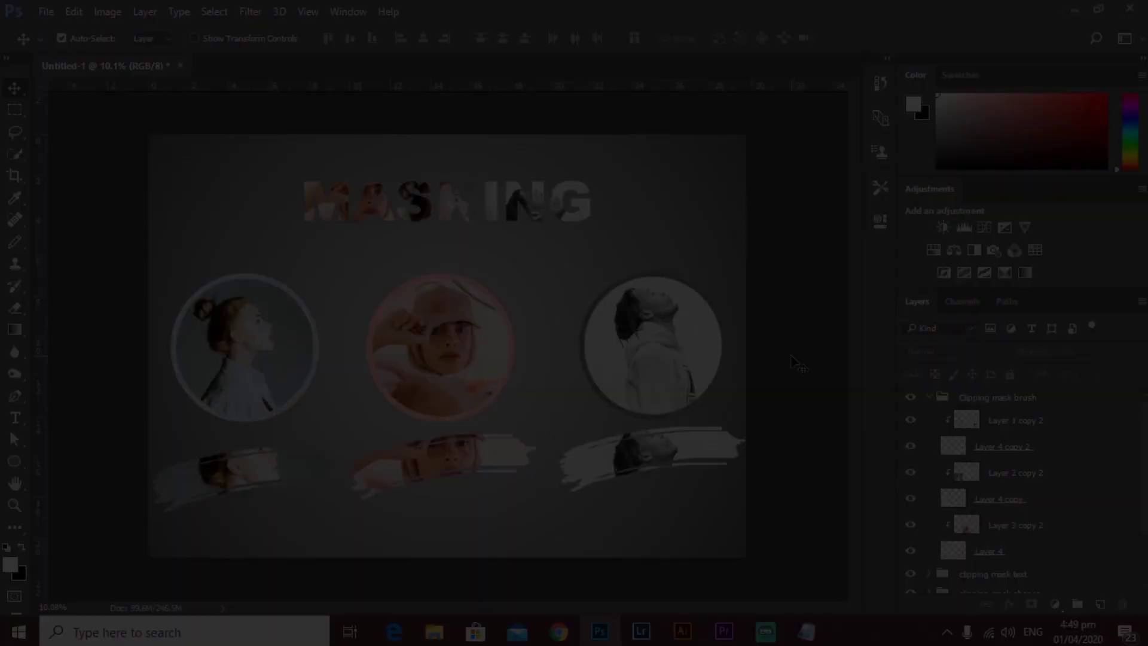